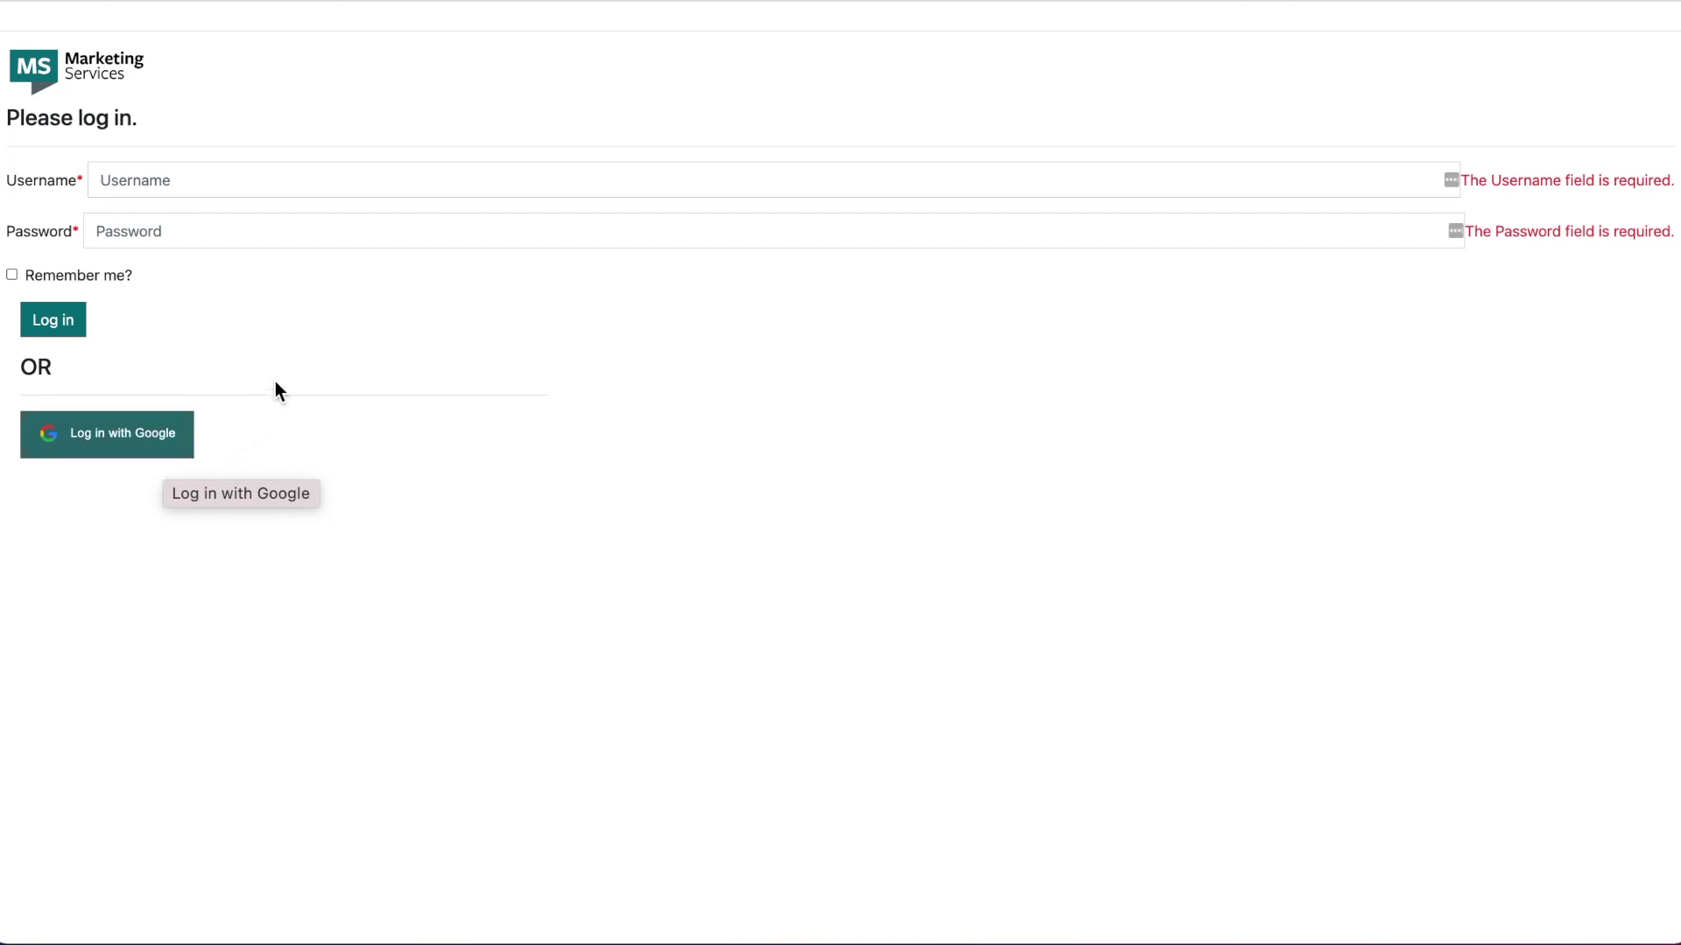
Step: Log in with the saved username and the account password
left_click(175, 181)
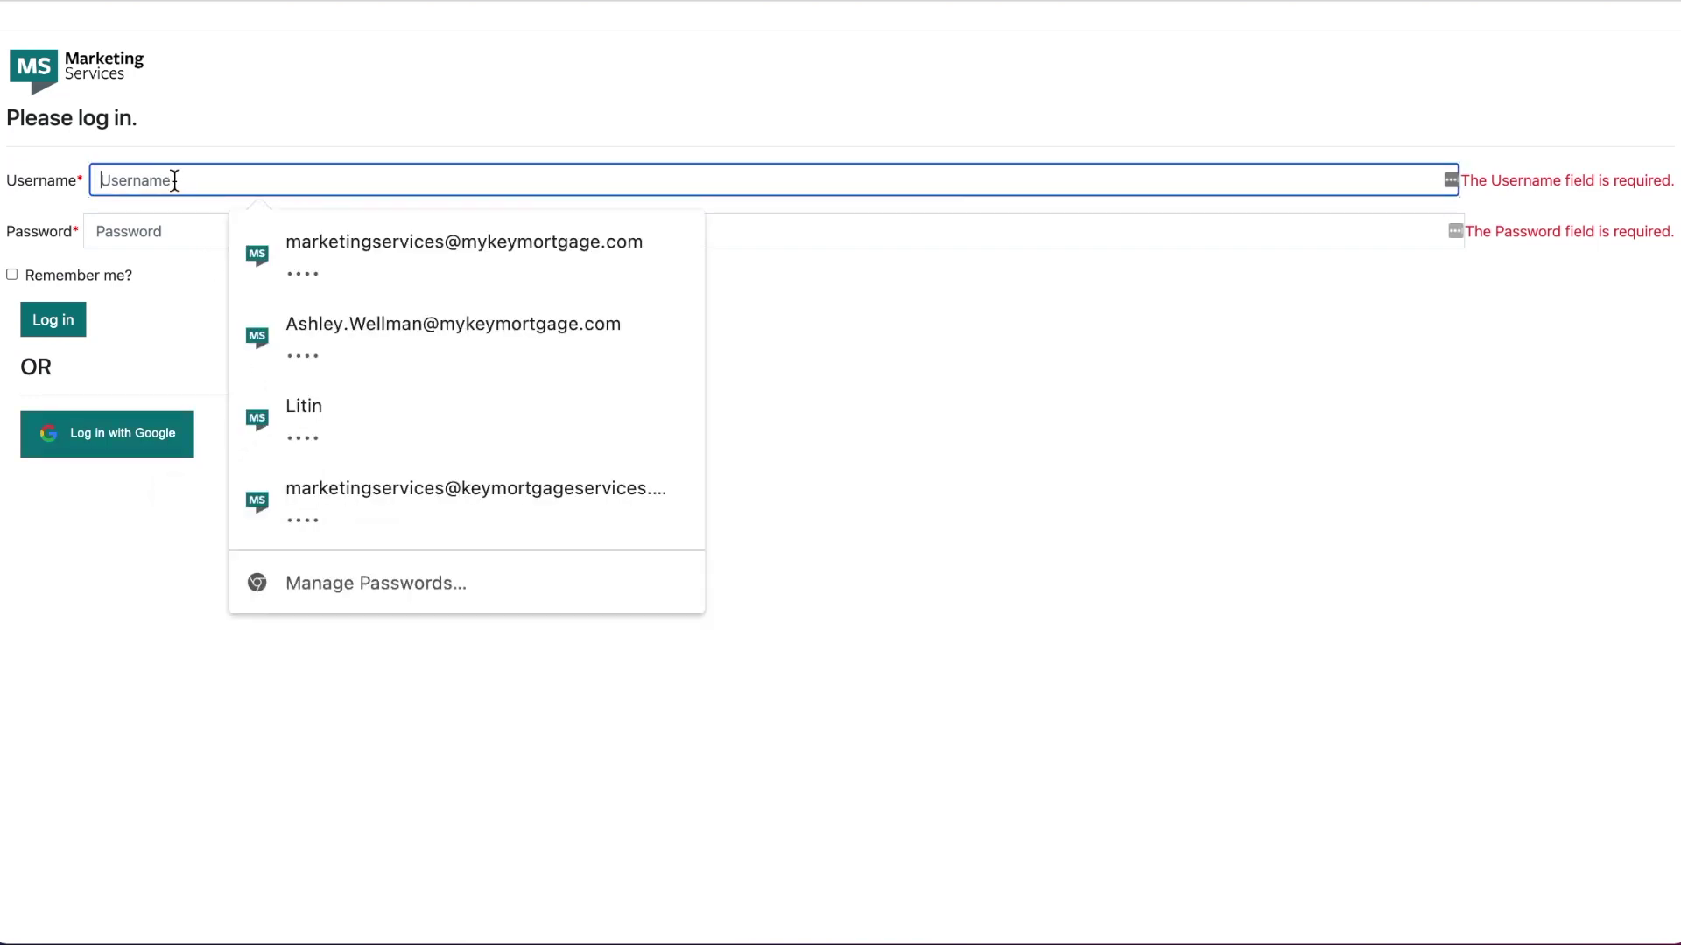
key("ctrl+v")
left_click(185, 233)
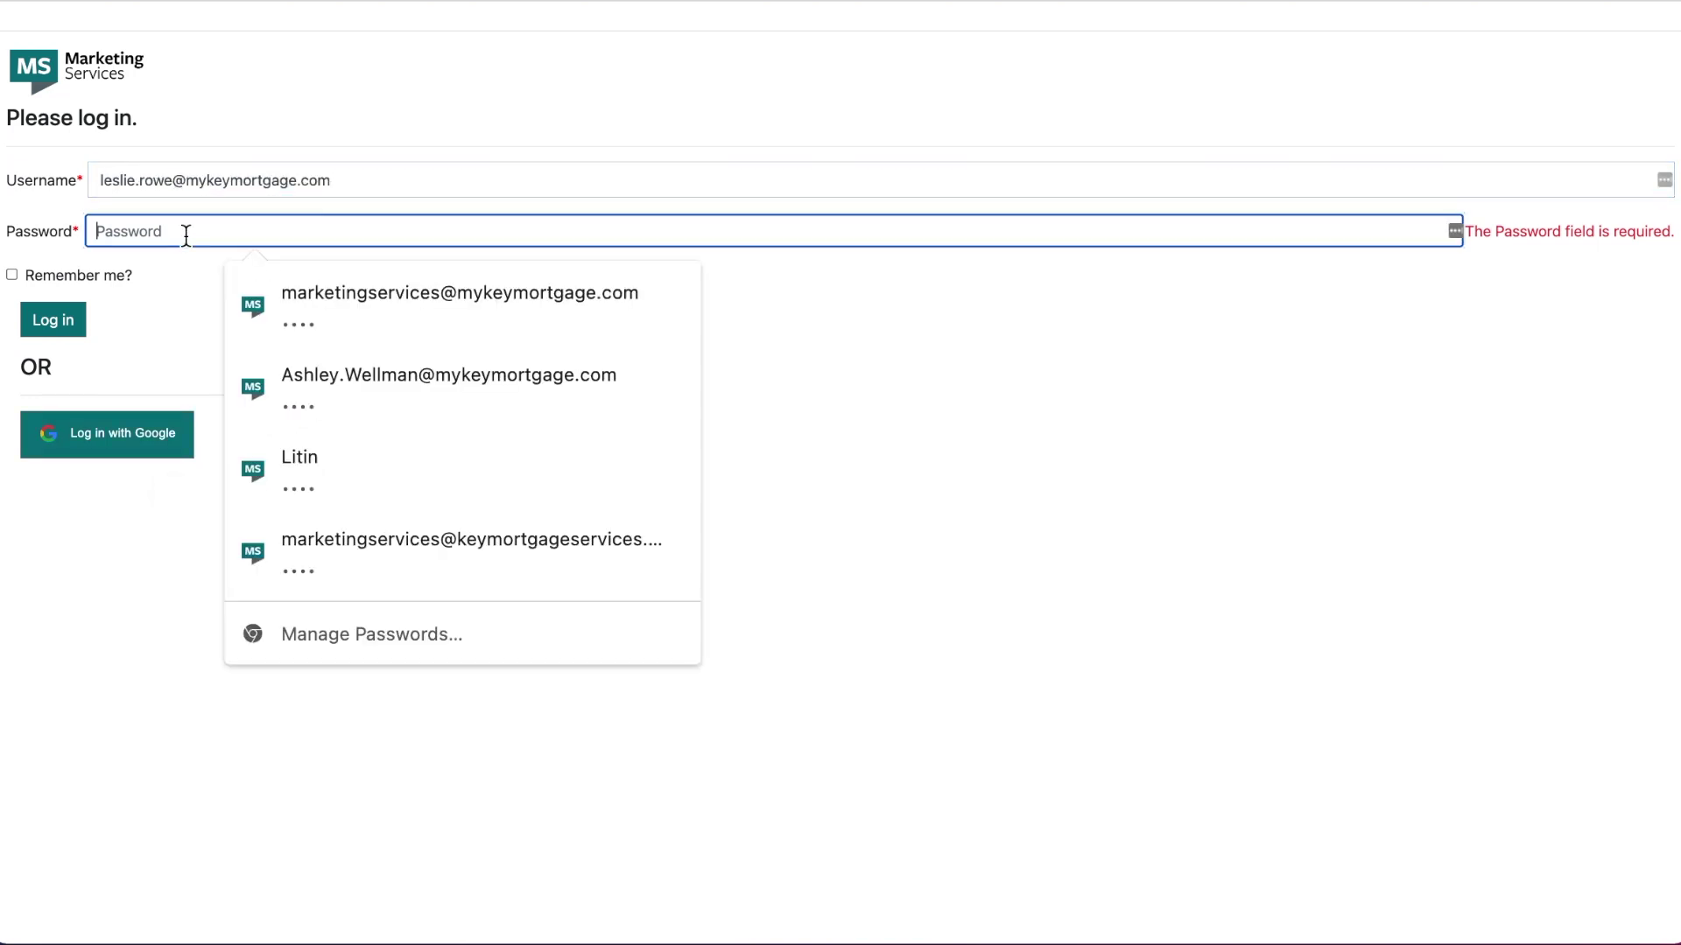
type("••••")
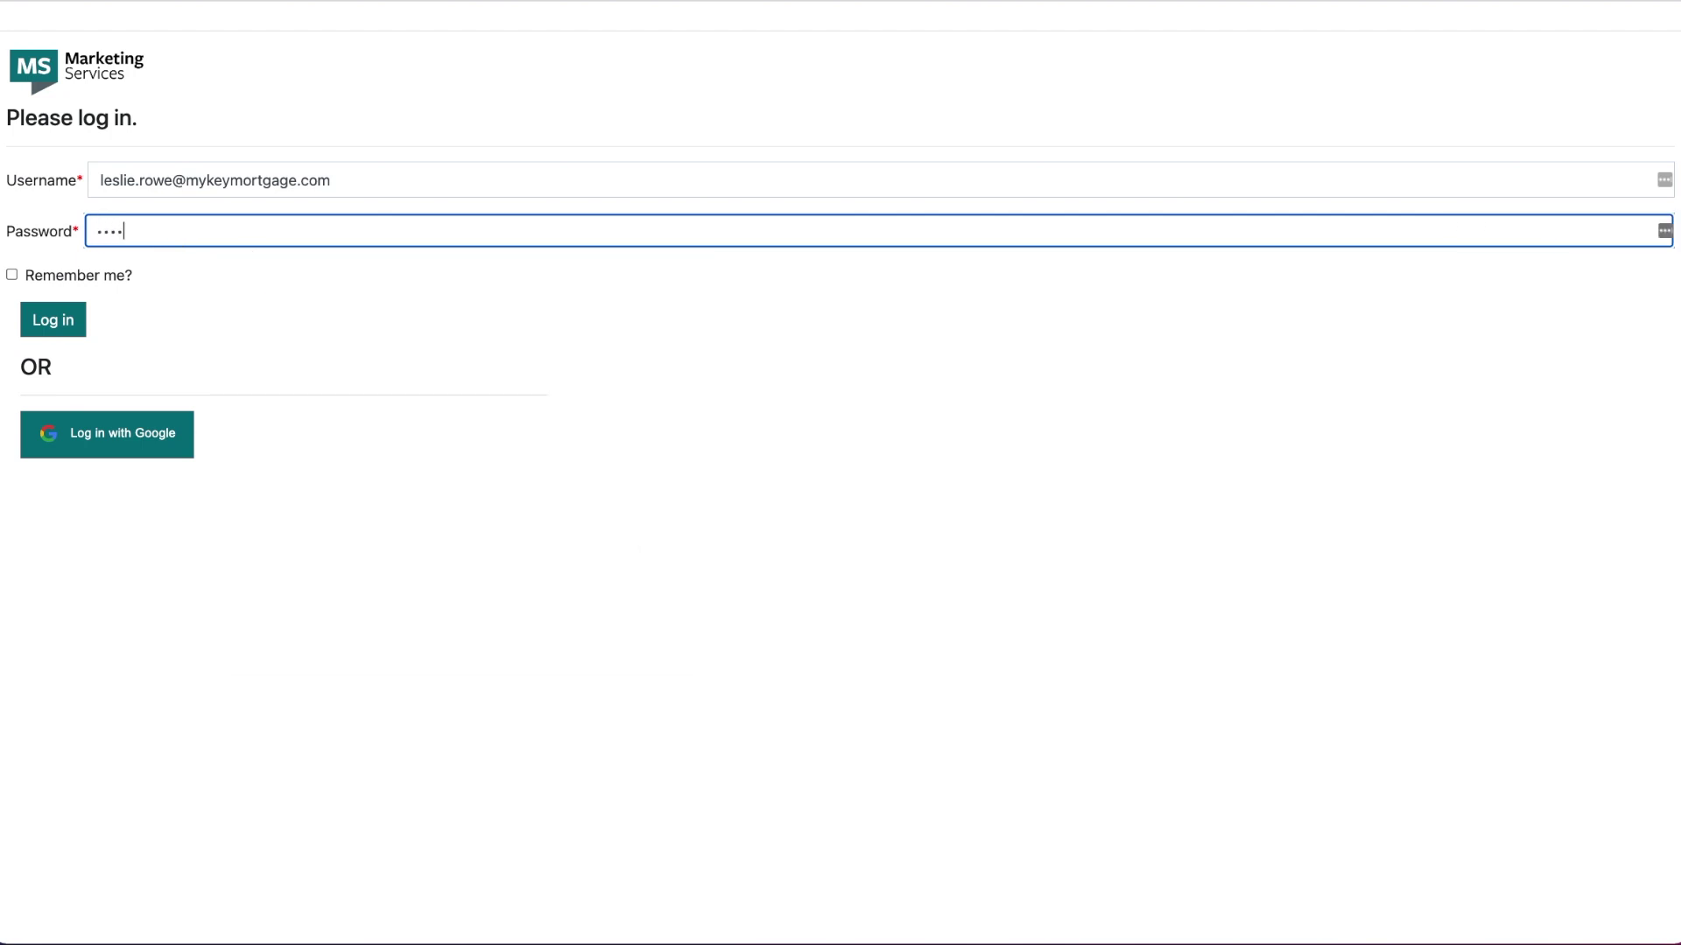
left_click(281, 297)
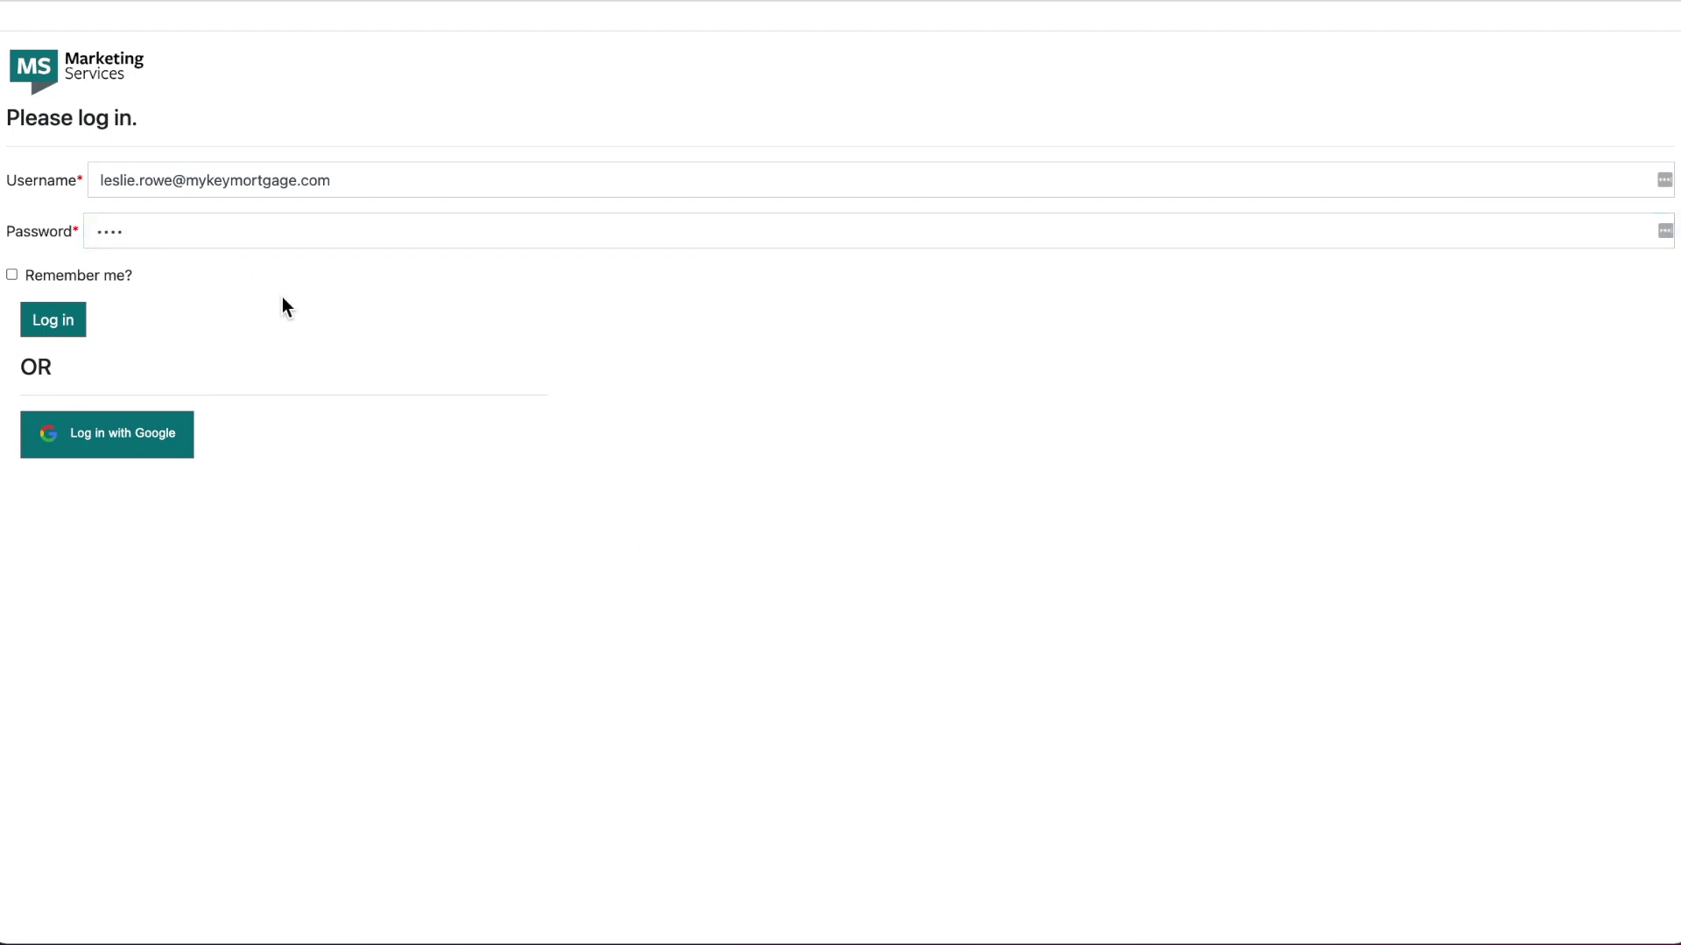
left_click(49, 320)
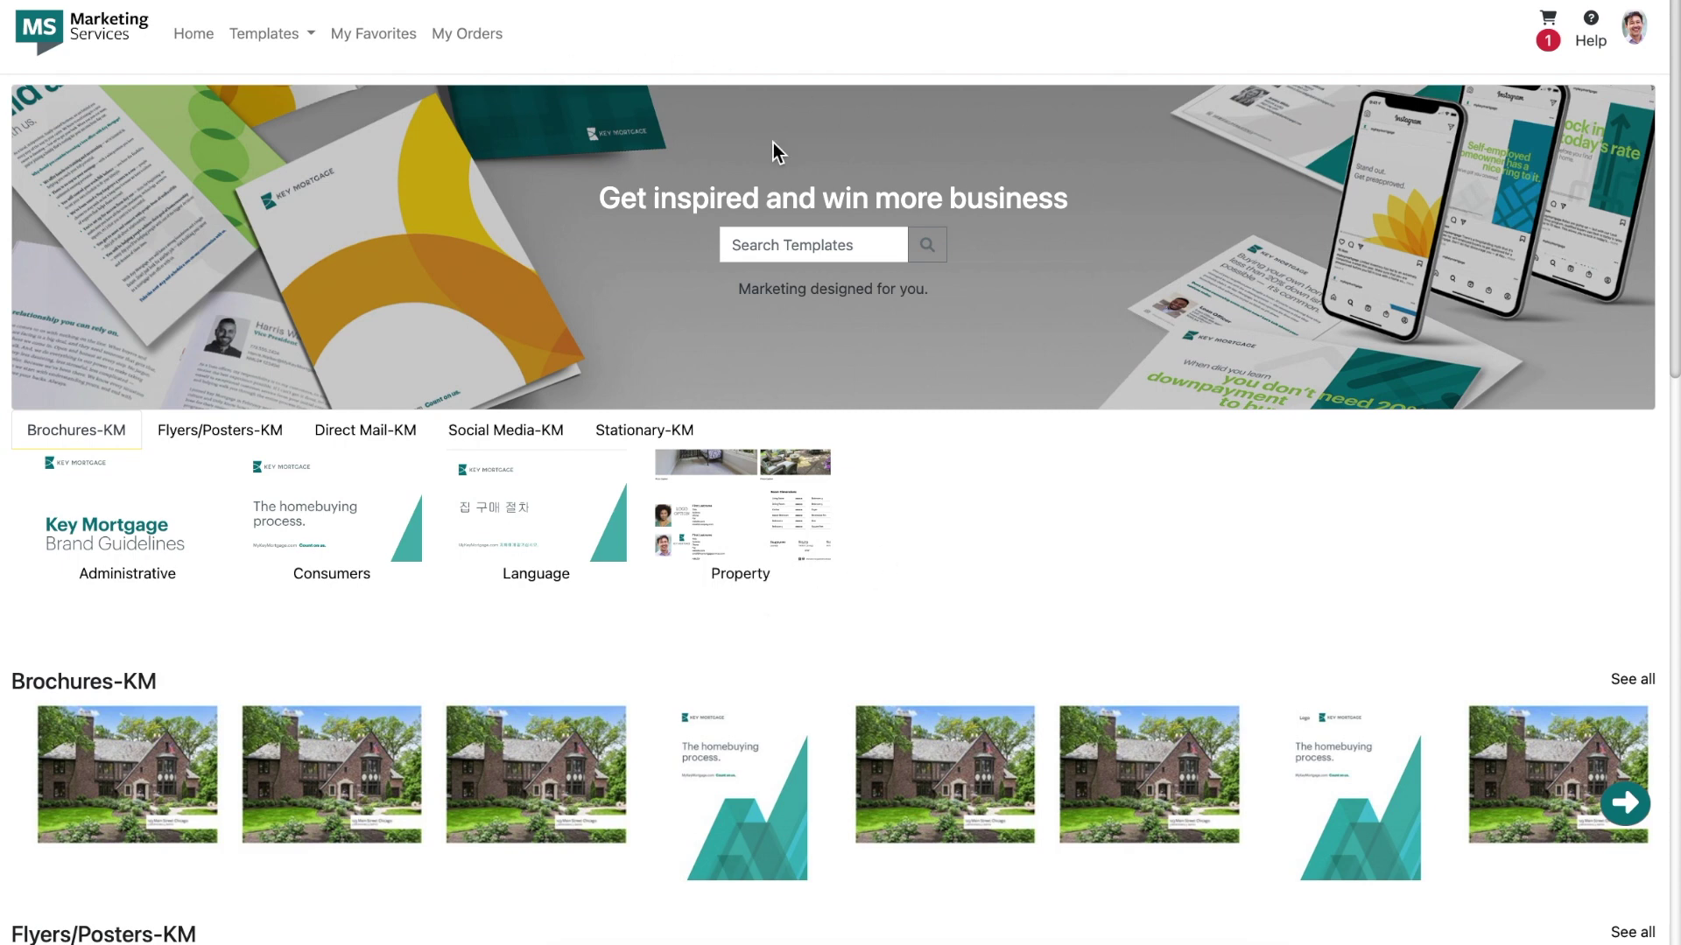
Step: Search the templates for 'co-brand', then 'bio', then 'business card'
left_click(823, 246)
type("co")
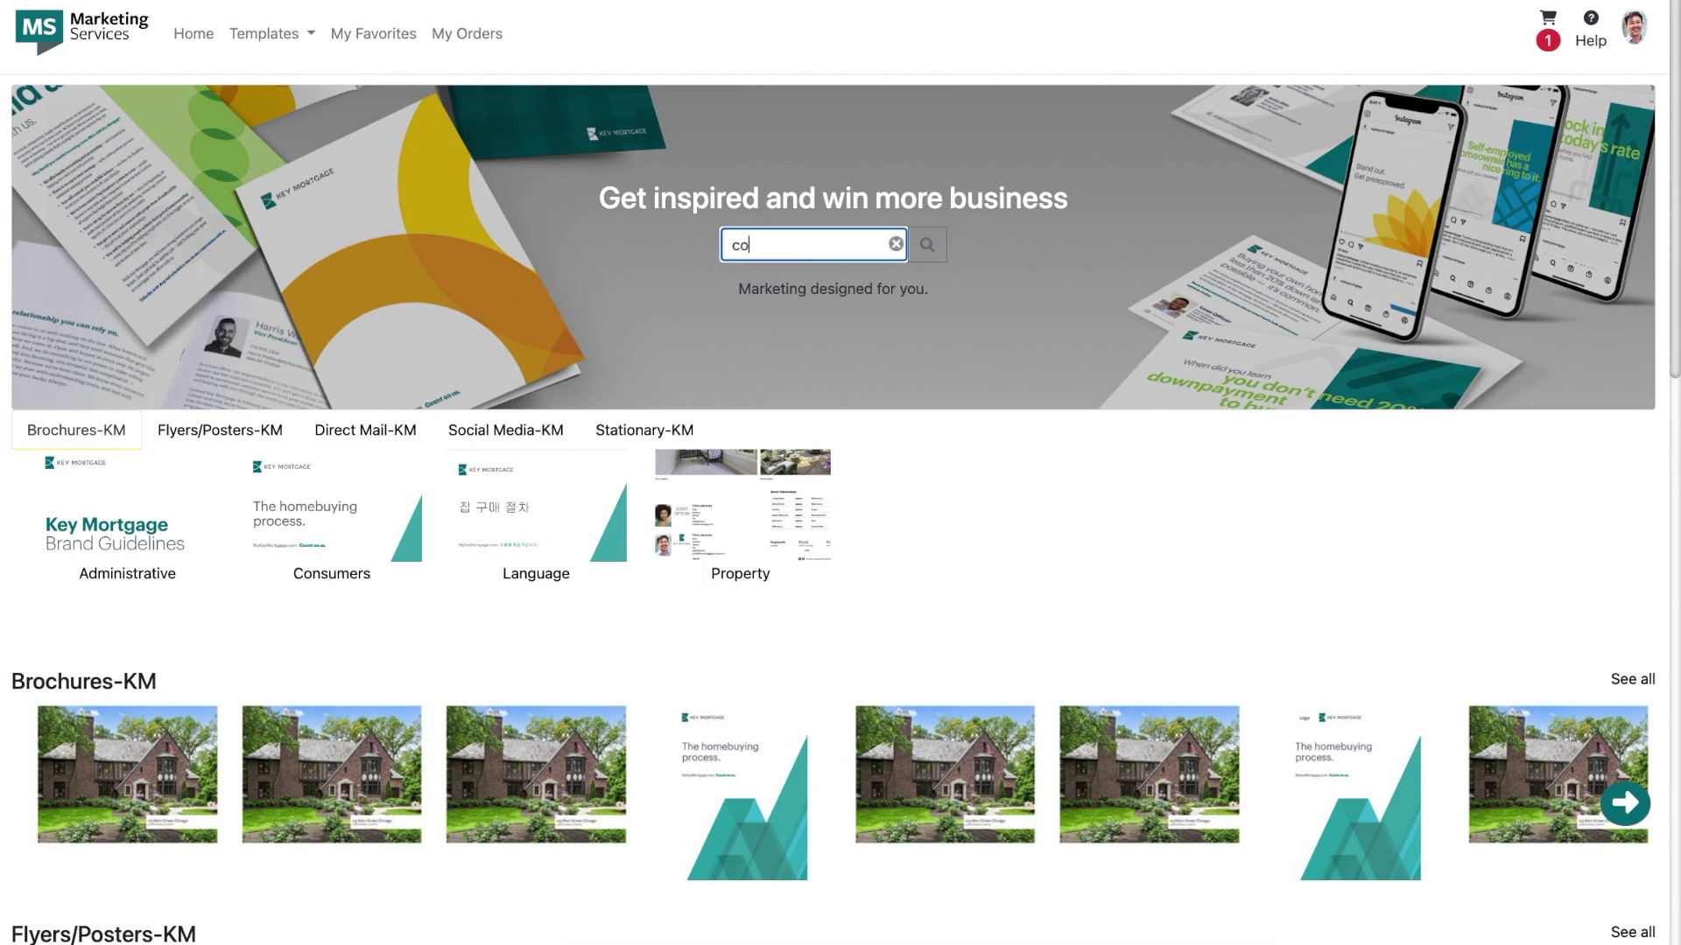
type("-brand")
key("Return")
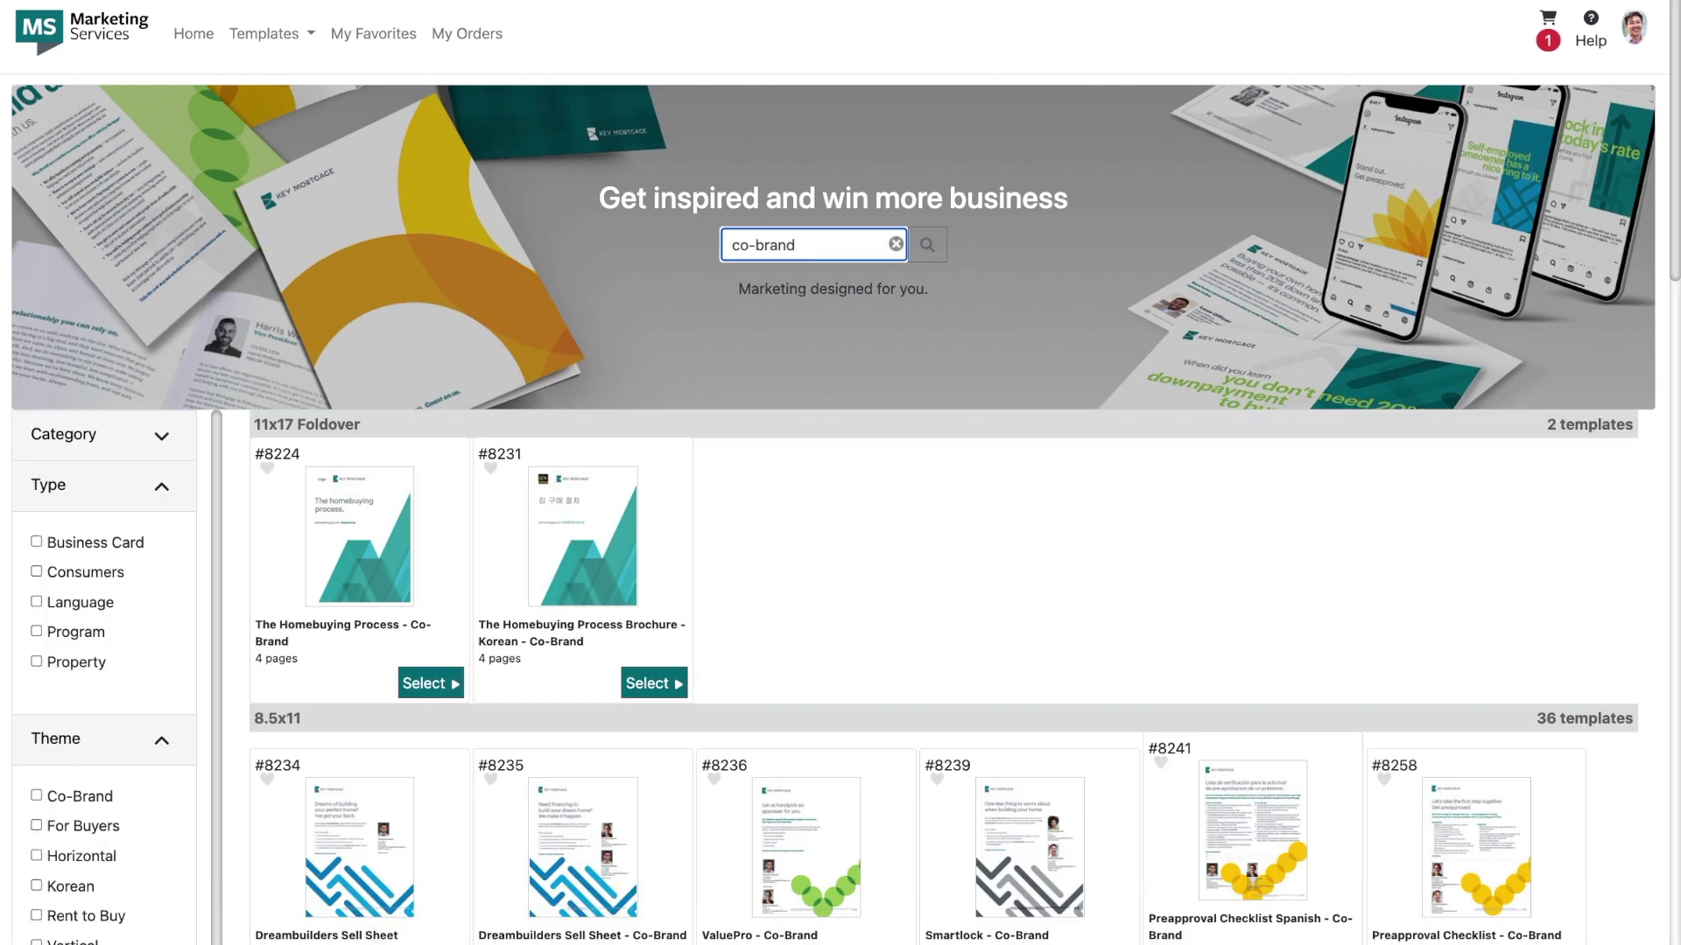
key("alt+shift+Left")
key("alt+shift+Left")
type("bio")
key("Return")
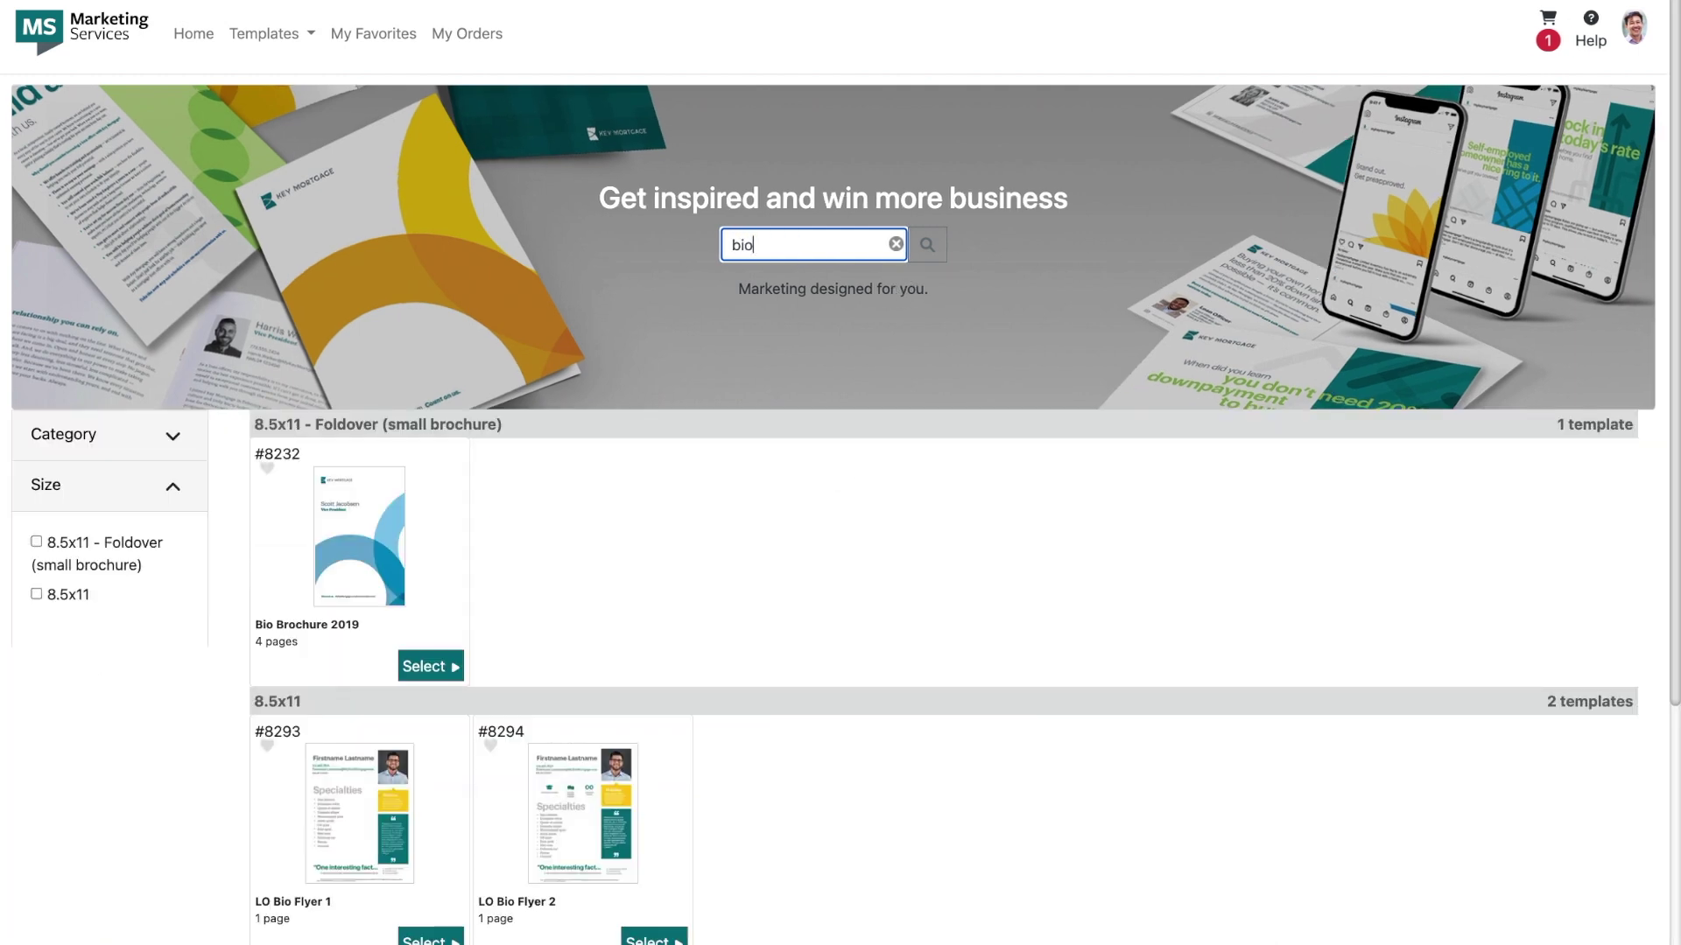
key("BackSpace")
key("BackSpace")
key("BackSpace")
type("business card")
key("Return")
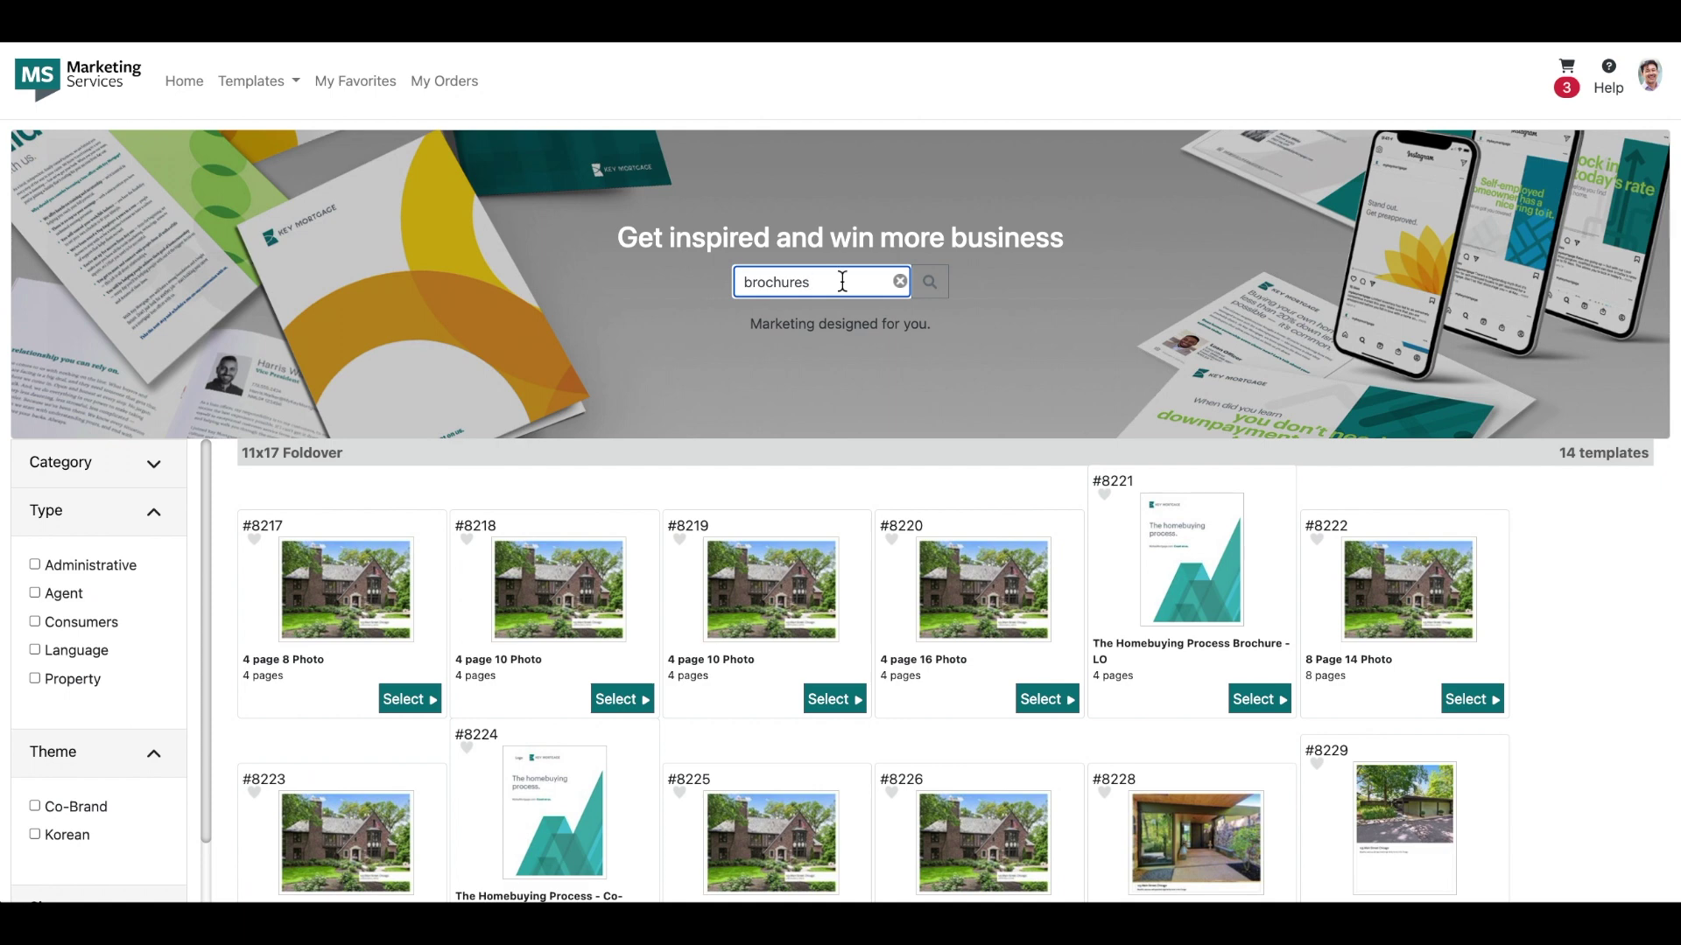
Step: Filter to Property, pick the 4 page 8 Photo template #8217, and name it '123 Main Street'
scroll(796, 443, "down", 1)
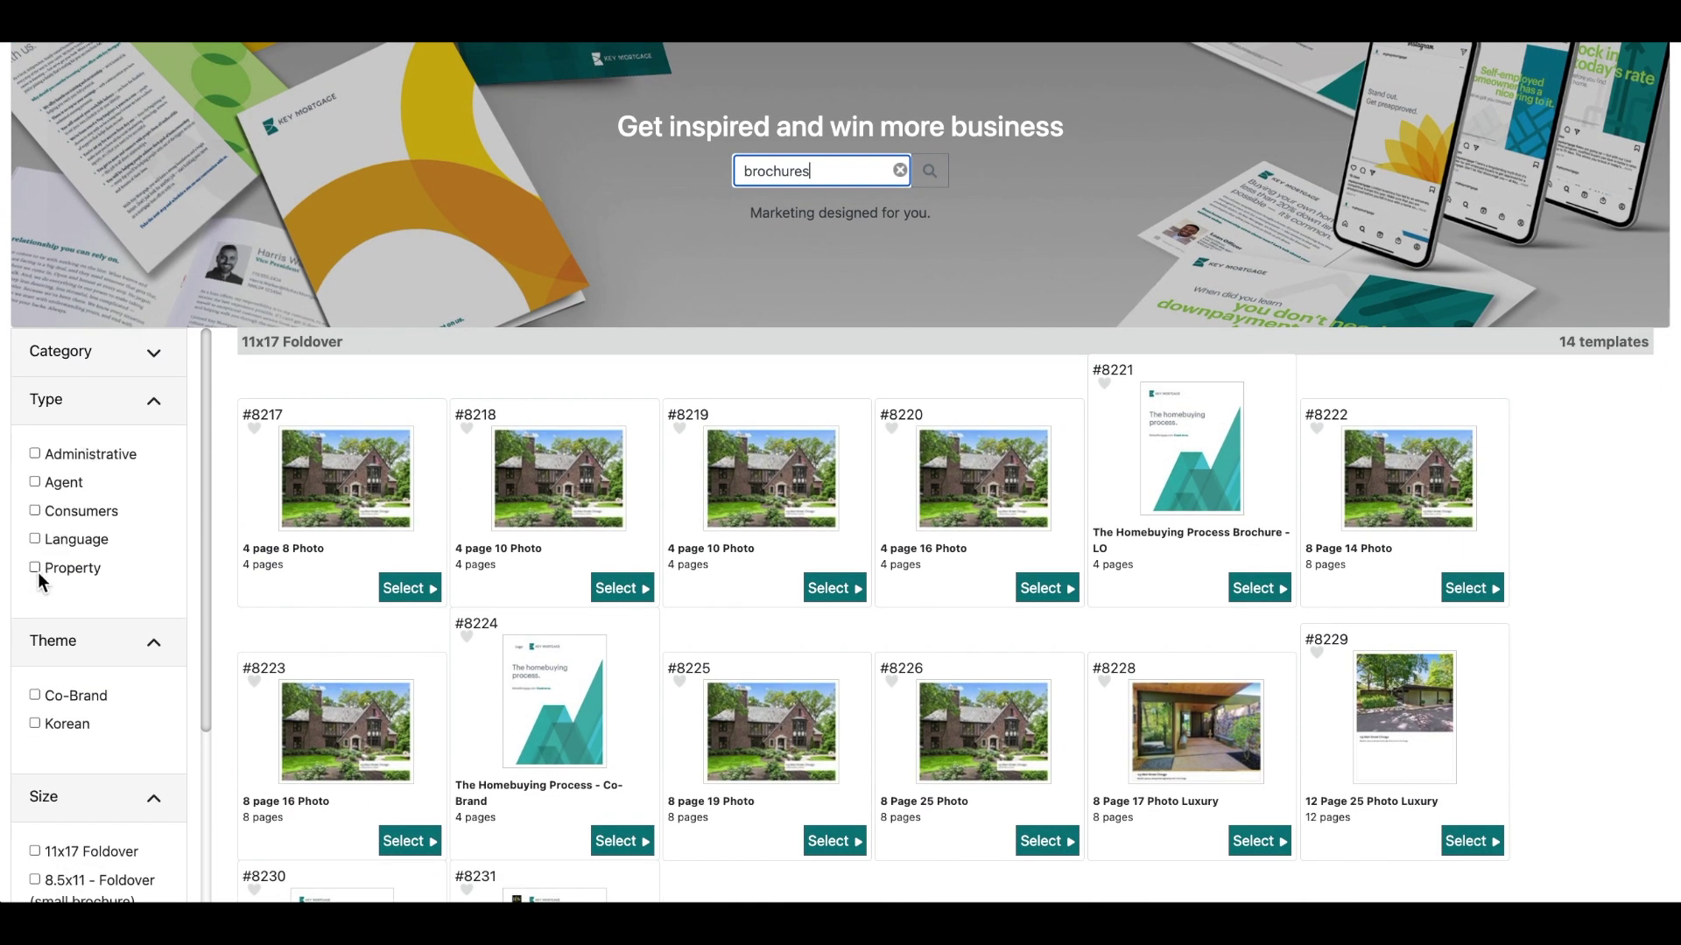
left_click(38, 569)
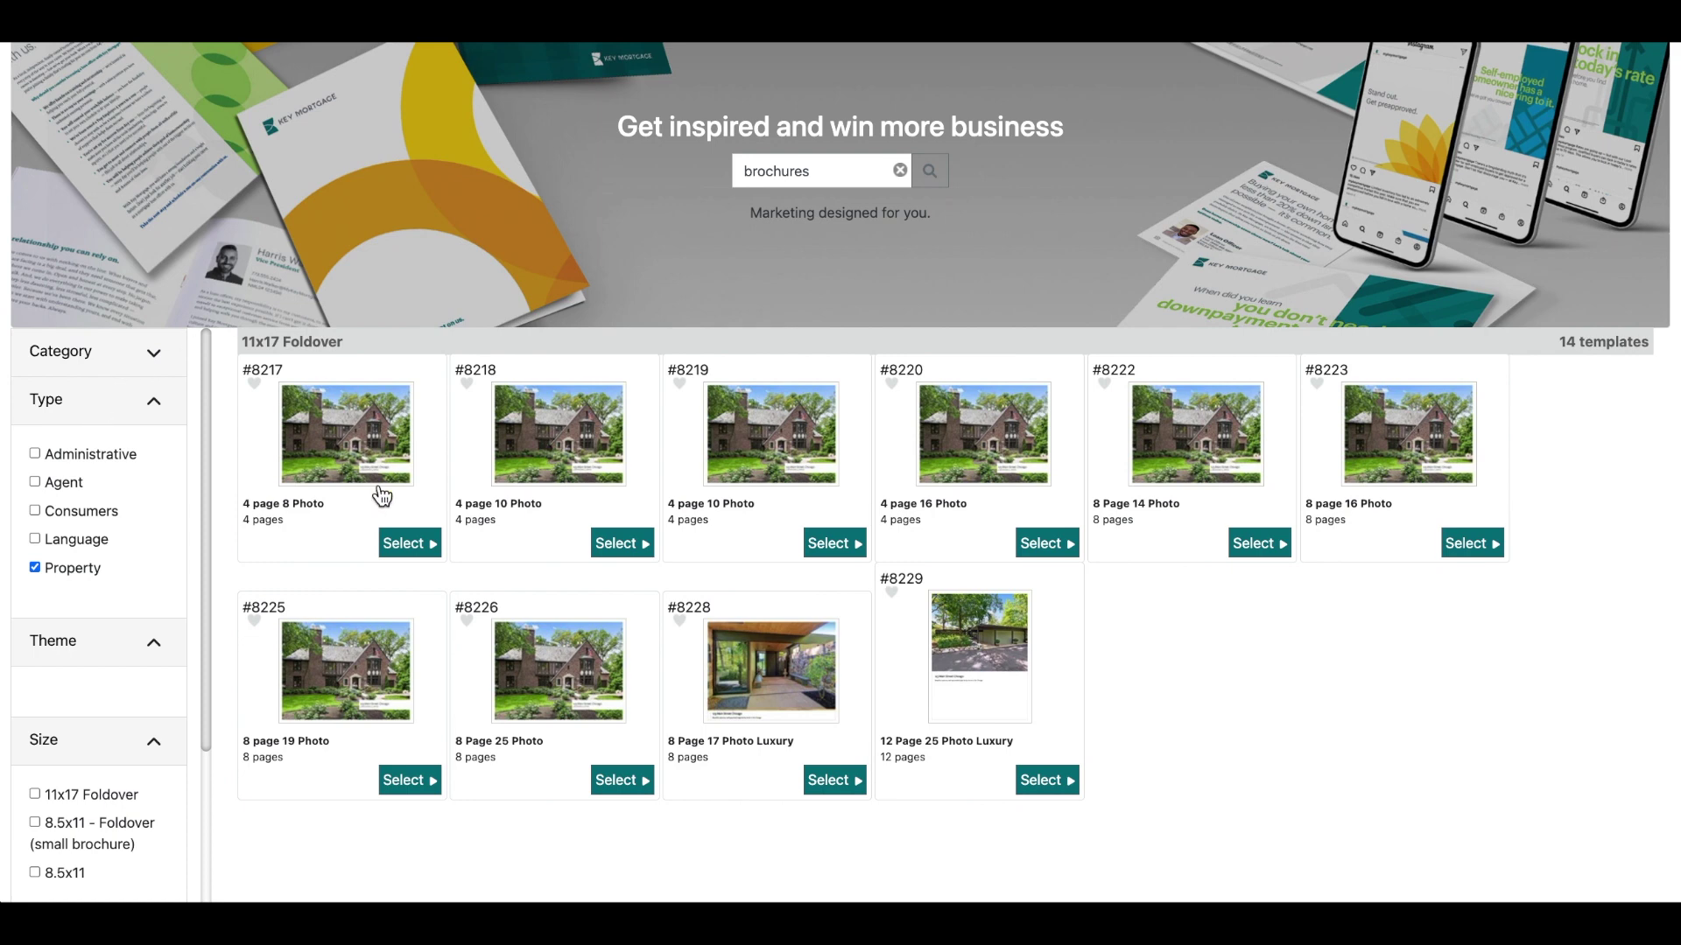
left_click(407, 544)
left_click(570, 412)
type("1")
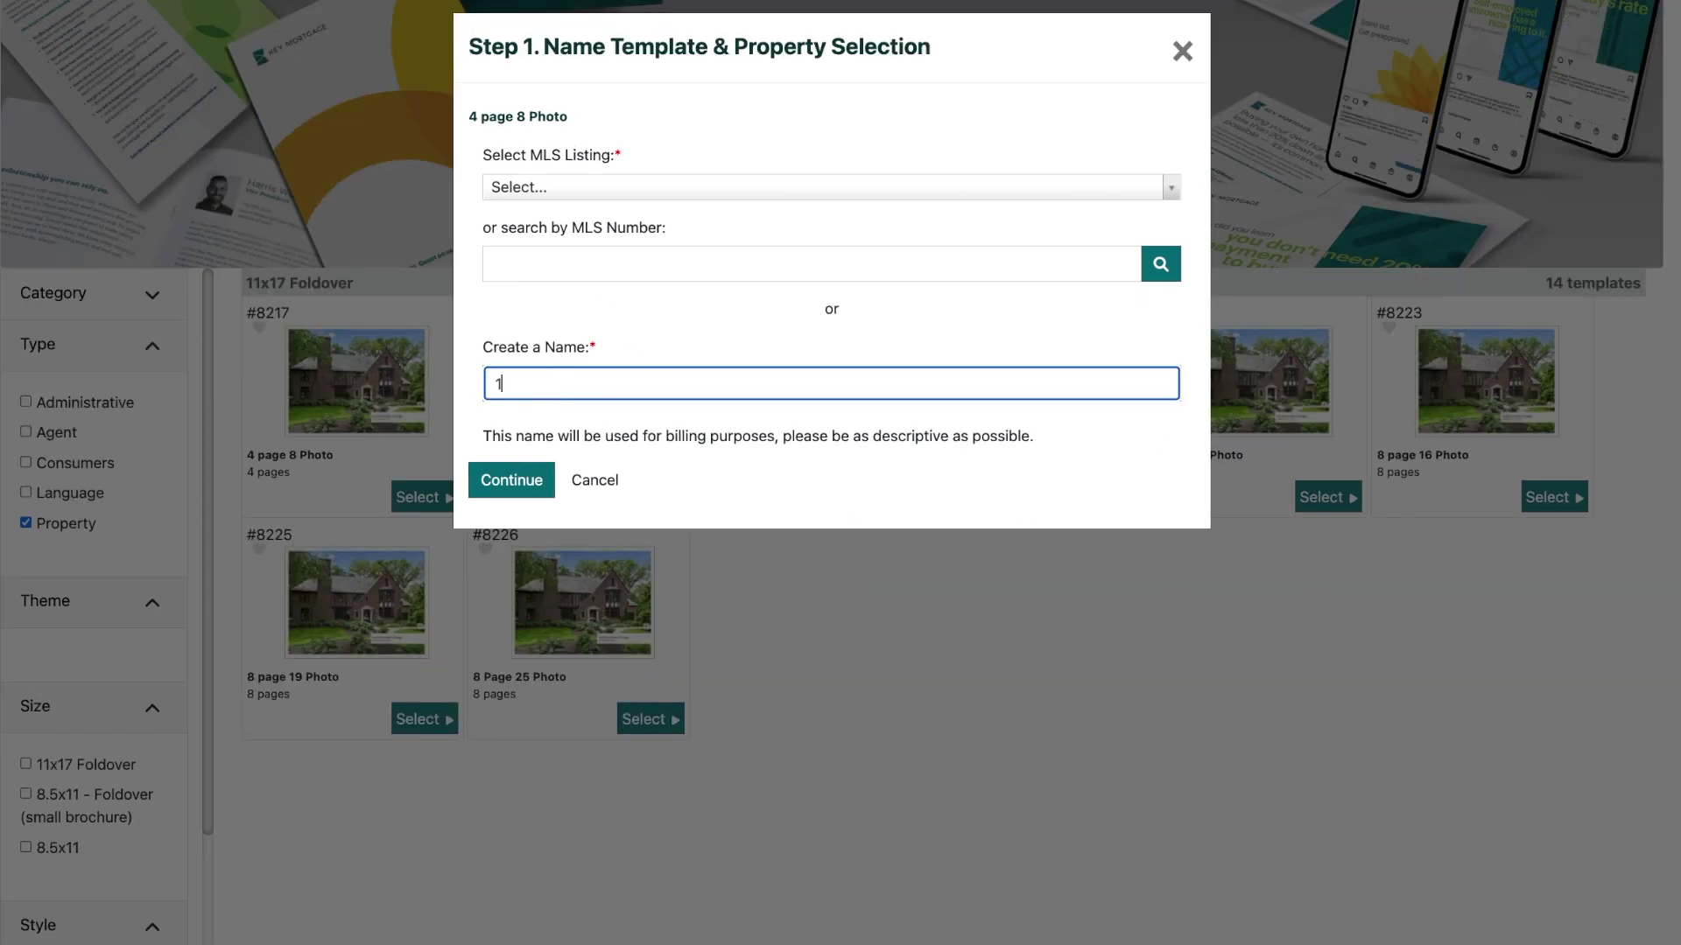
type("23 Main Street")
left_click(523, 481)
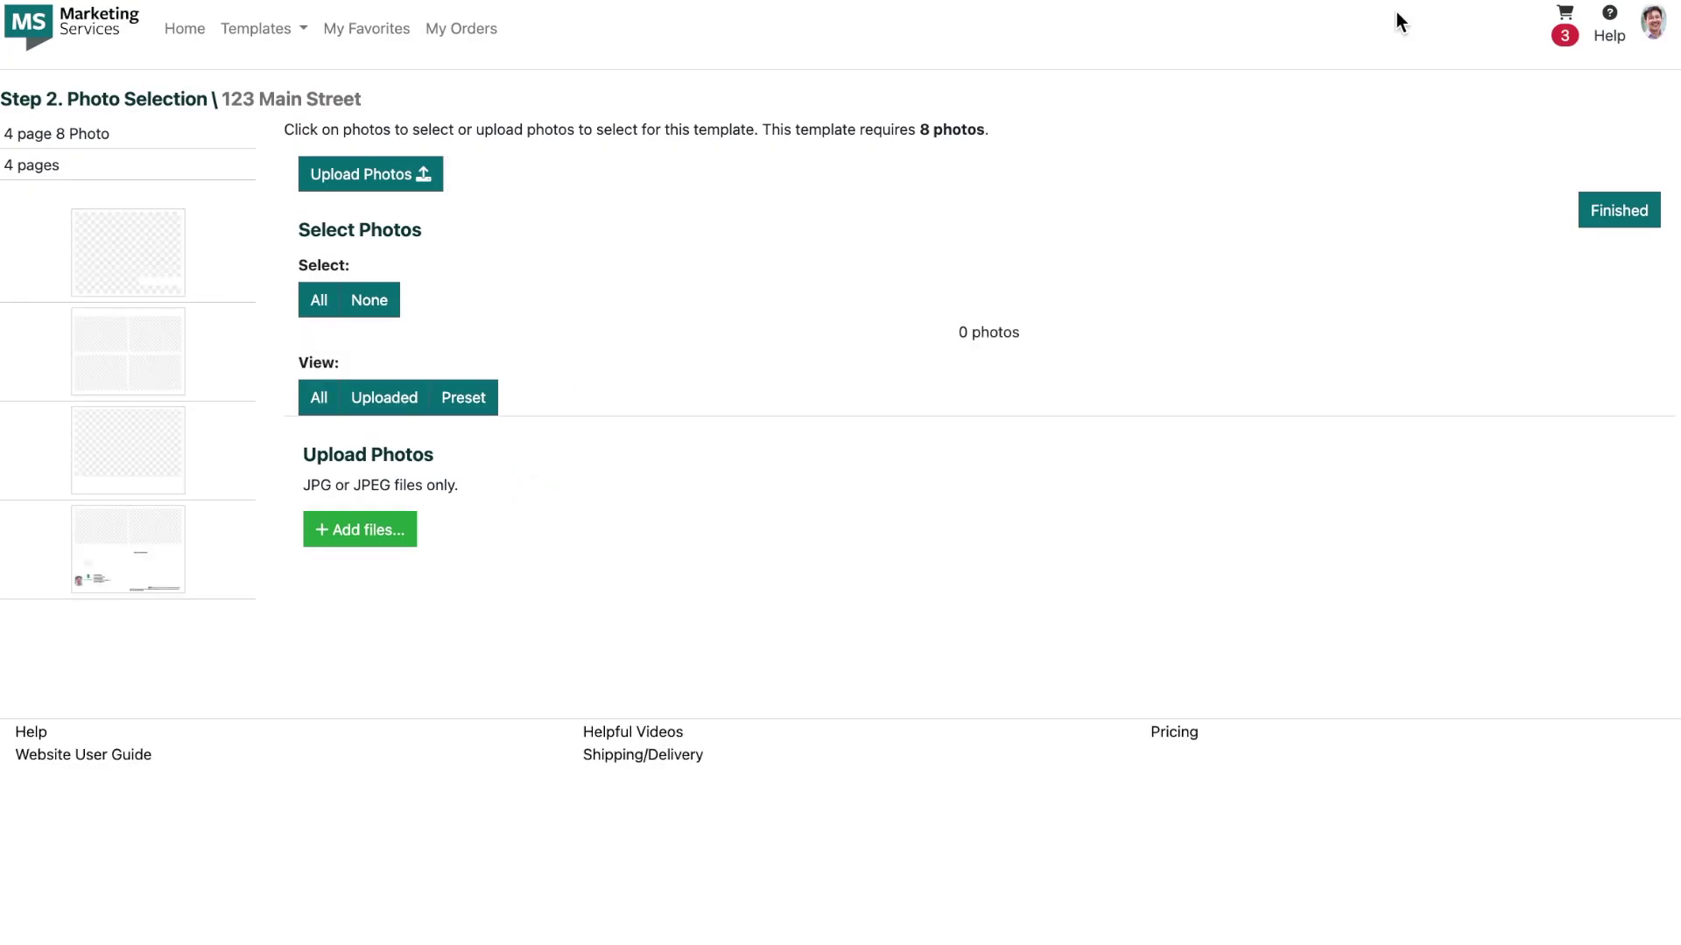
Step: Delete the older 123 Main Street item and the Valley Forge item from the cart
left_click(1565, 21)
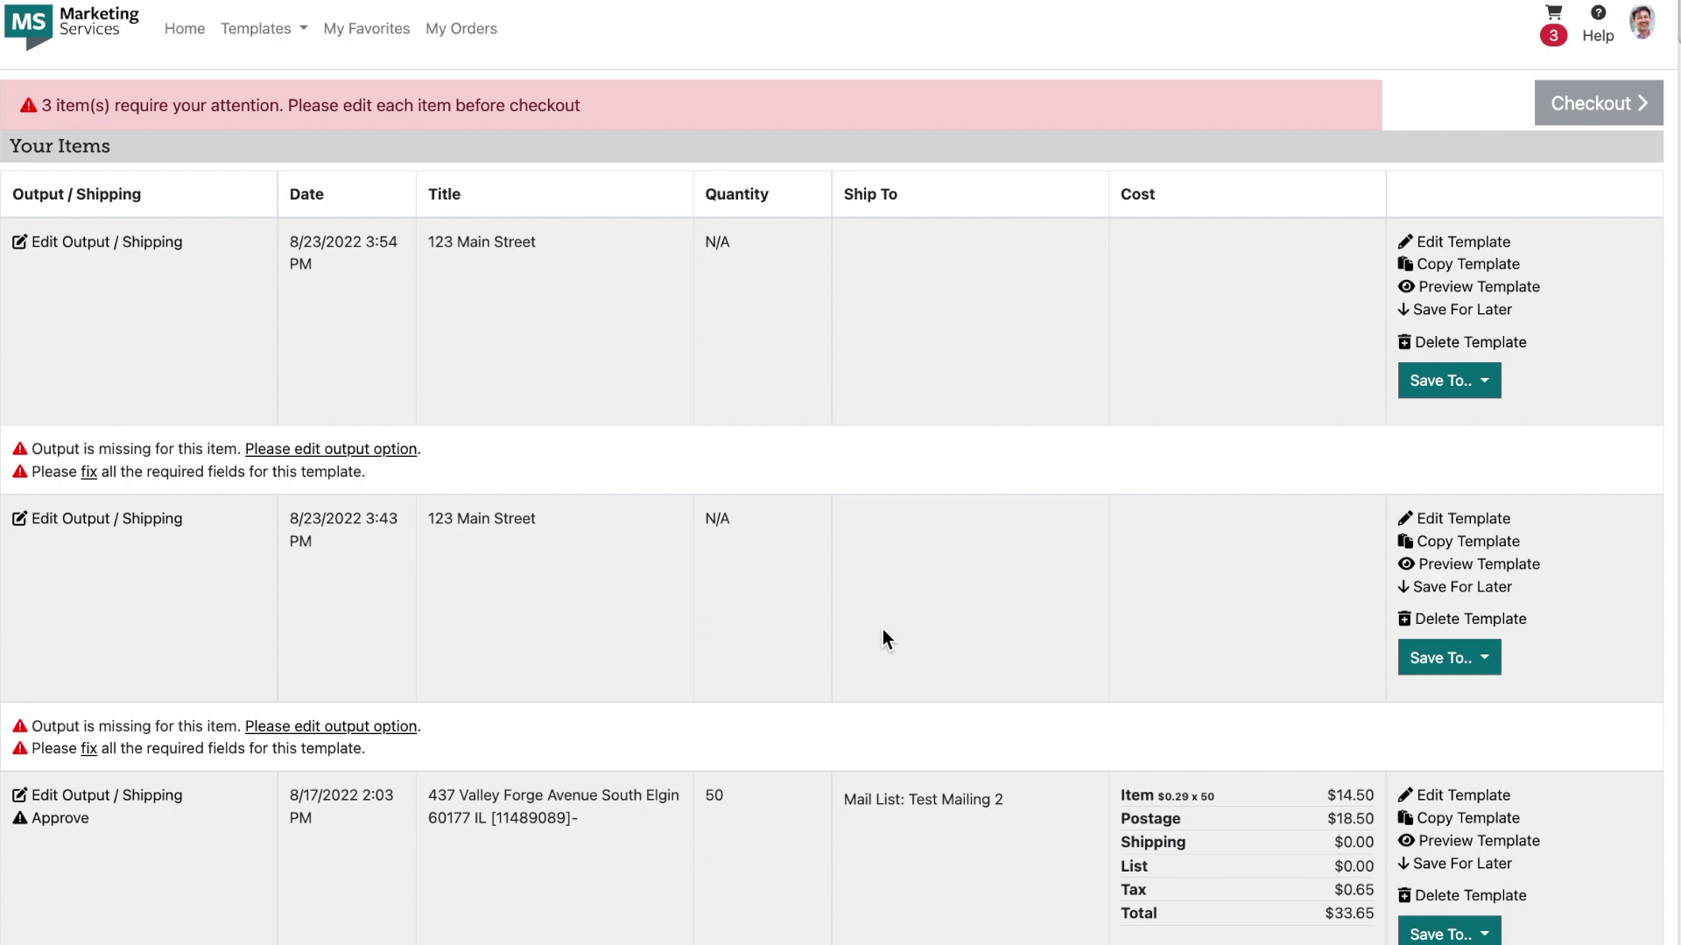
left_click(1438, 623)
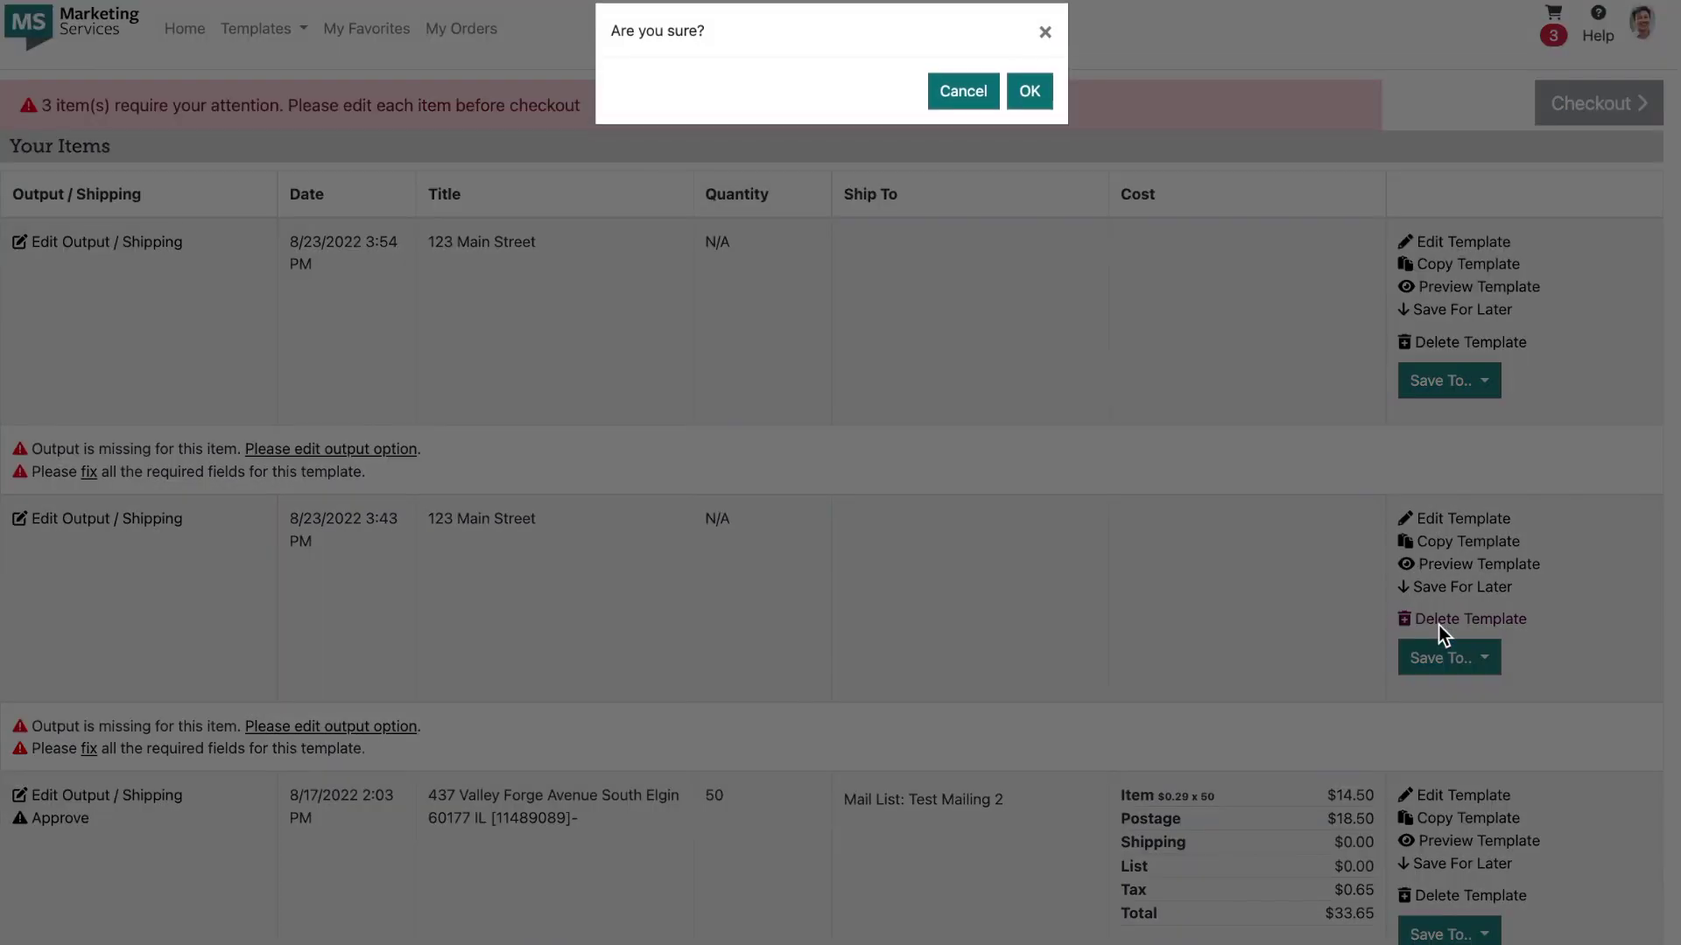
left_click(1036, 93)
left_click(1465, 616)
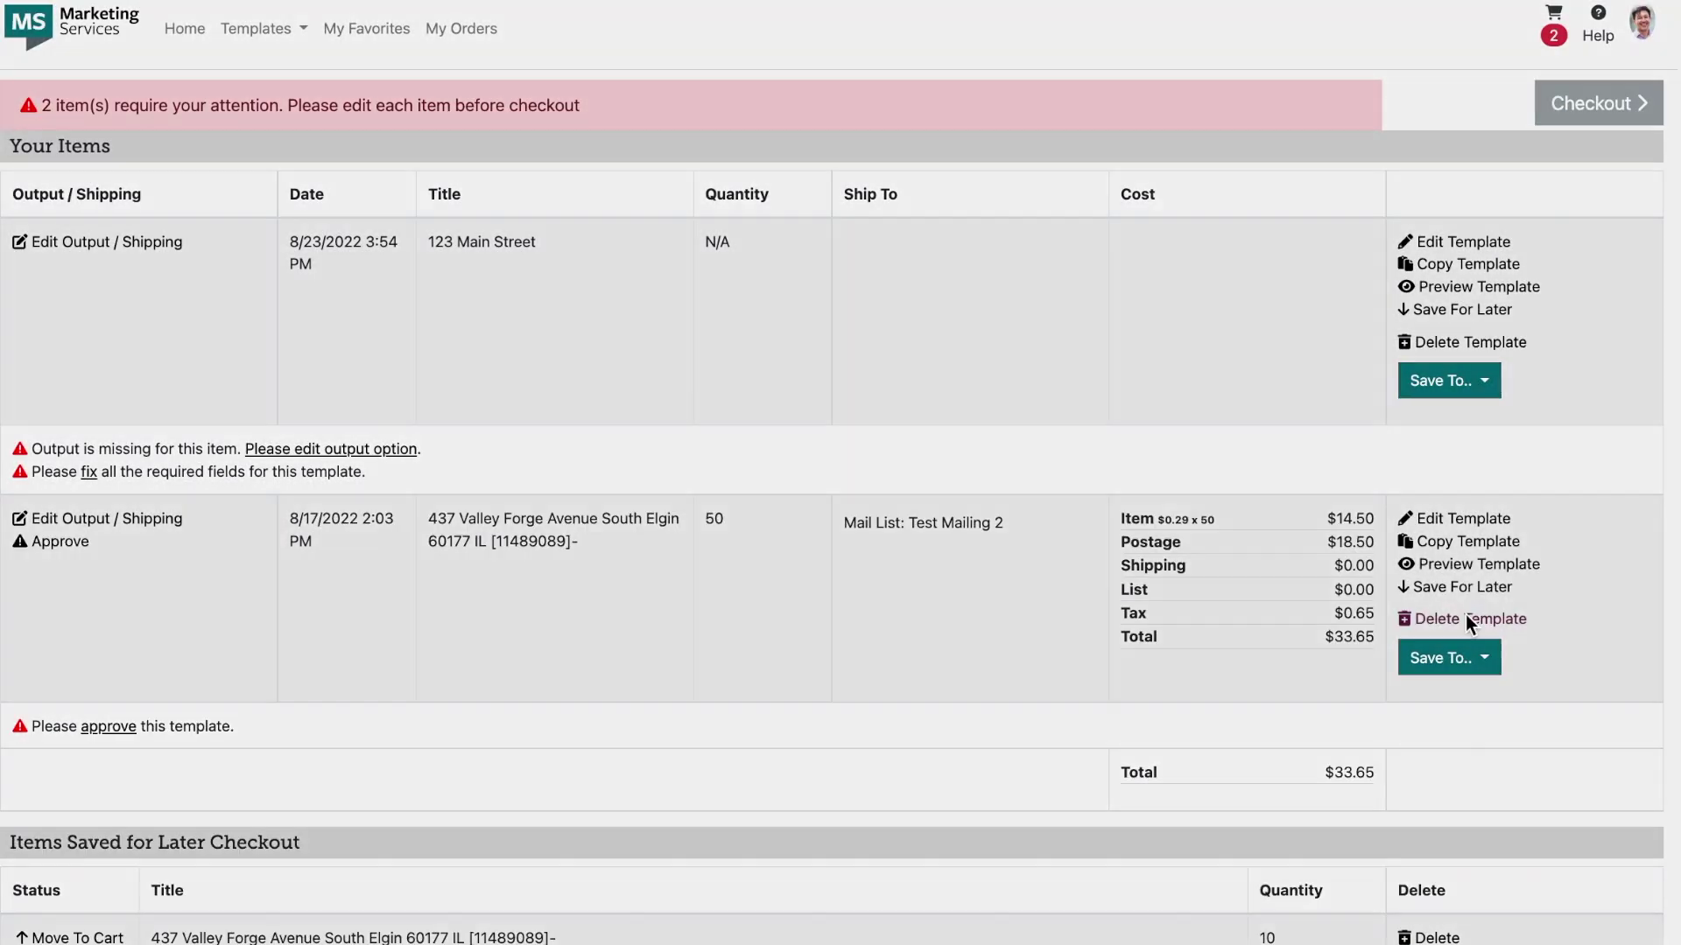
left_click(1022, 98)
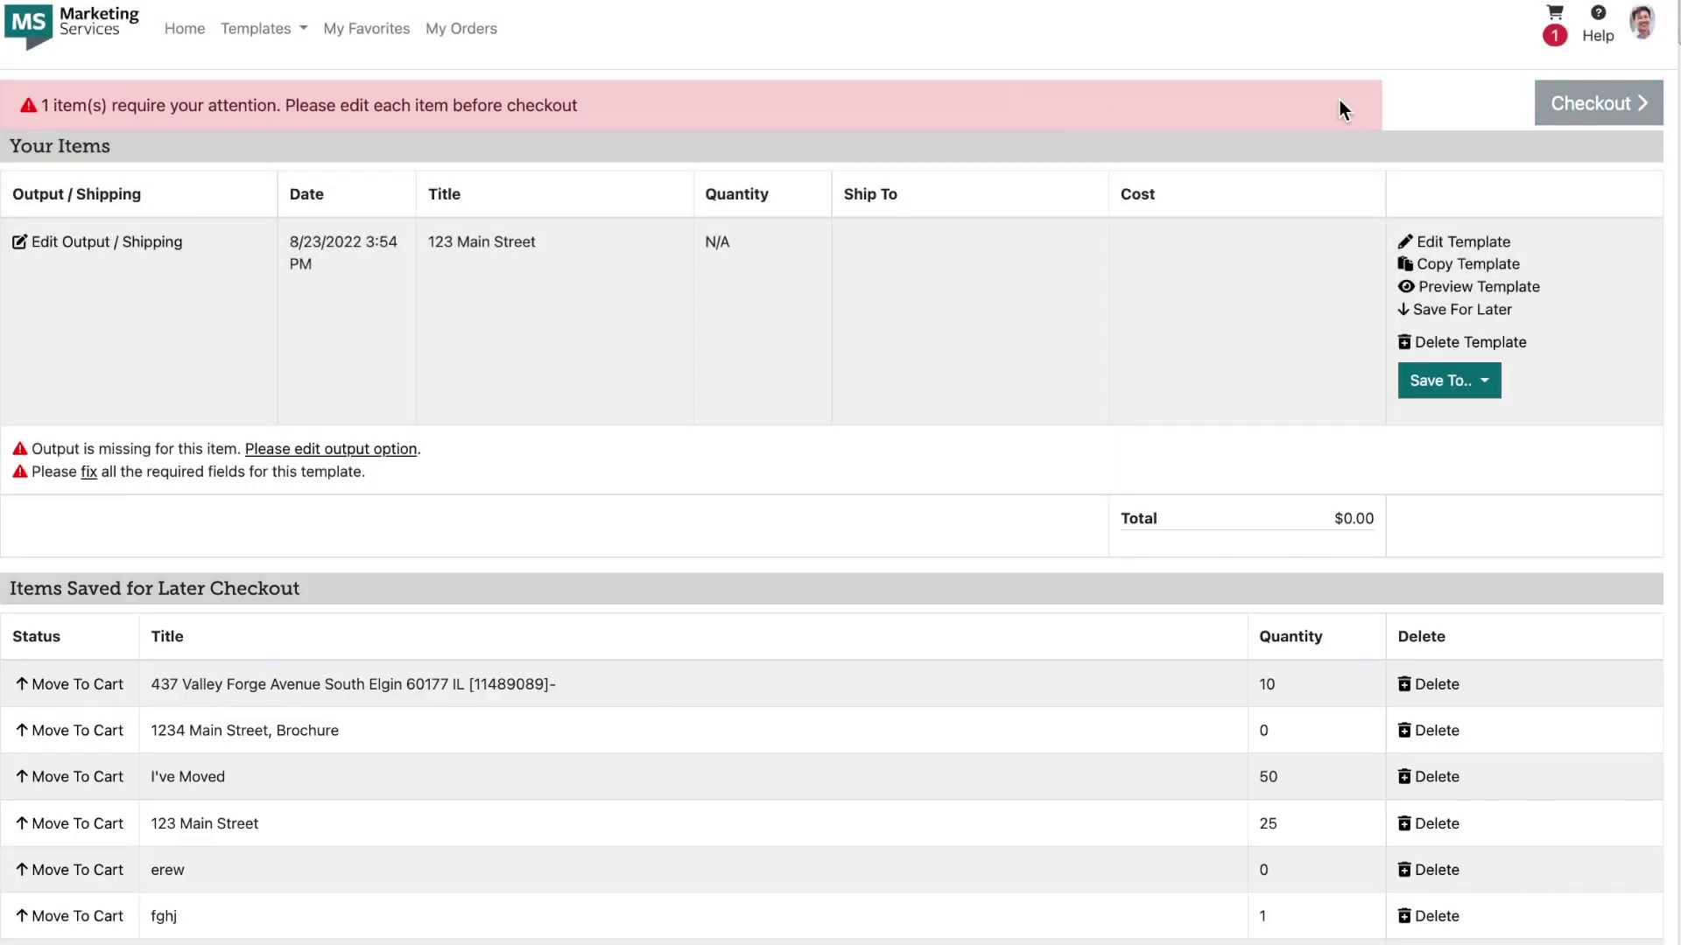
Step: Restore the Valley Forge item from the account's Trash and return to the cart
left_click(1642, 26)
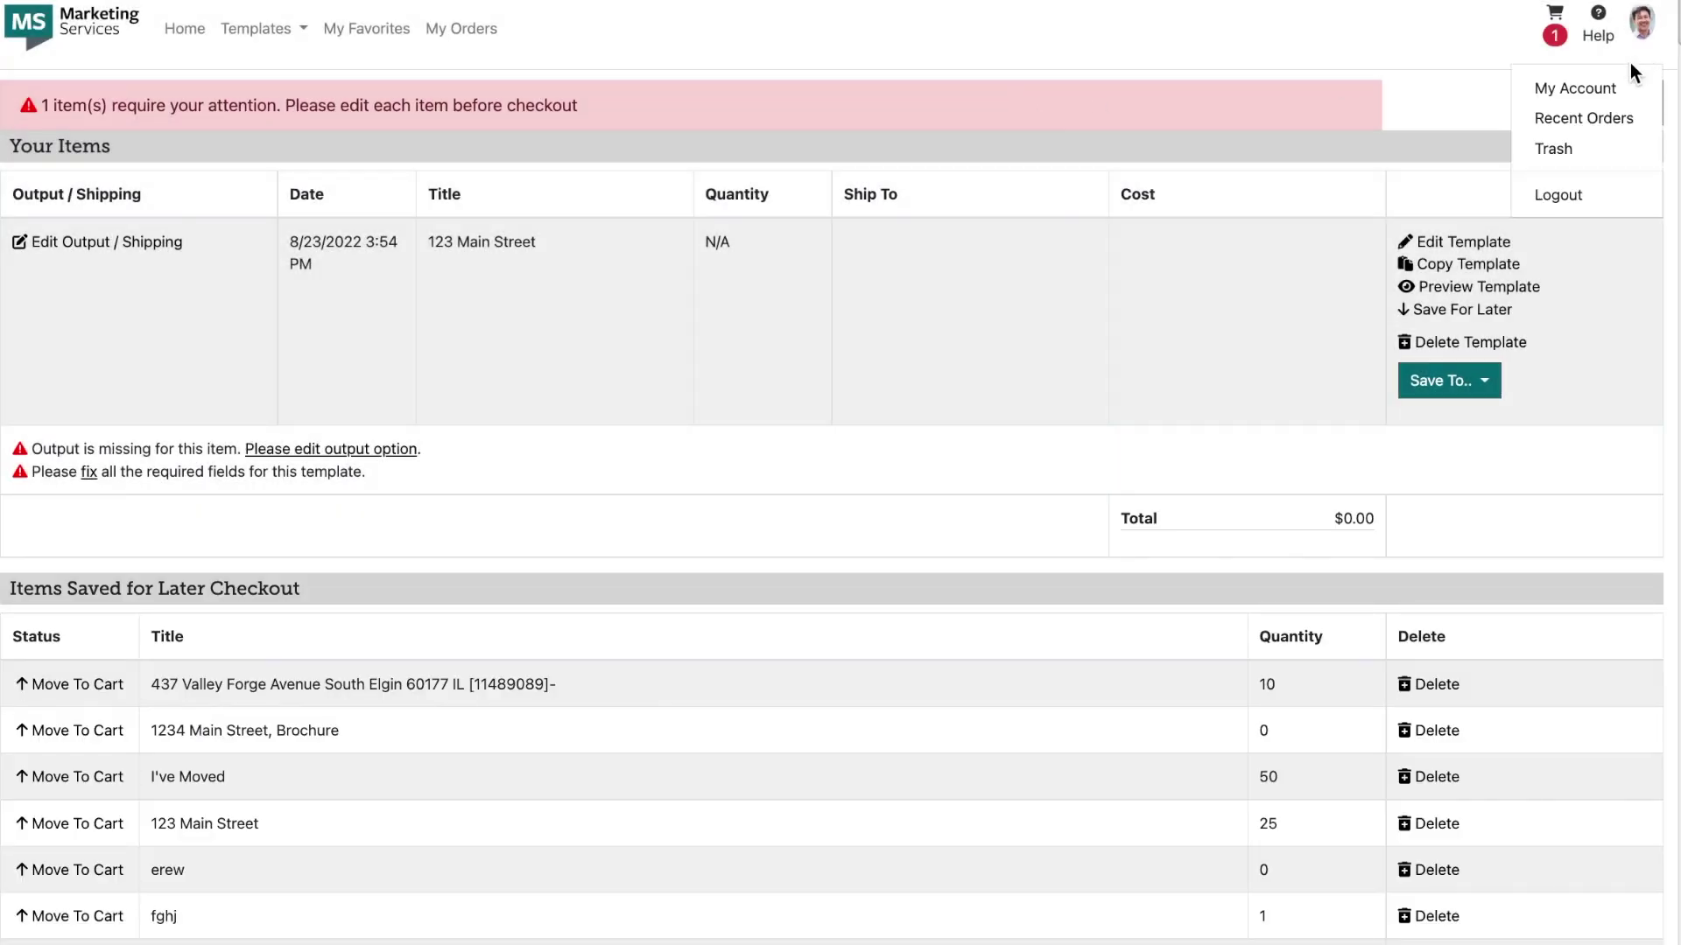
left_click(1555, 150)
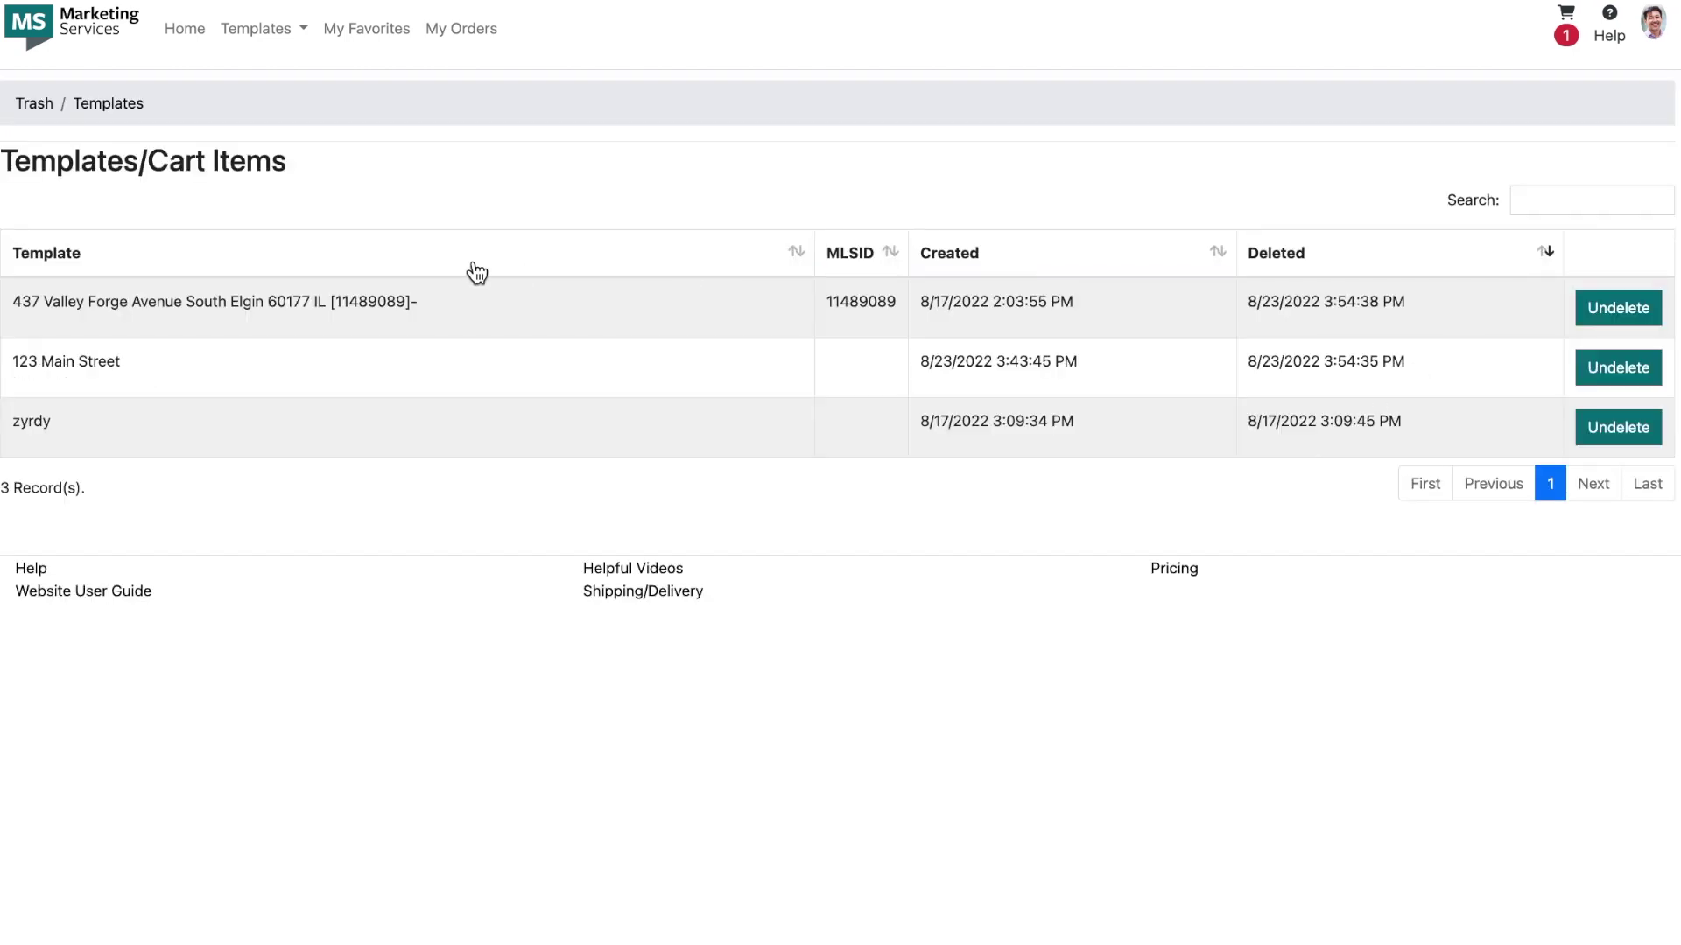
left_click(1617, 313)
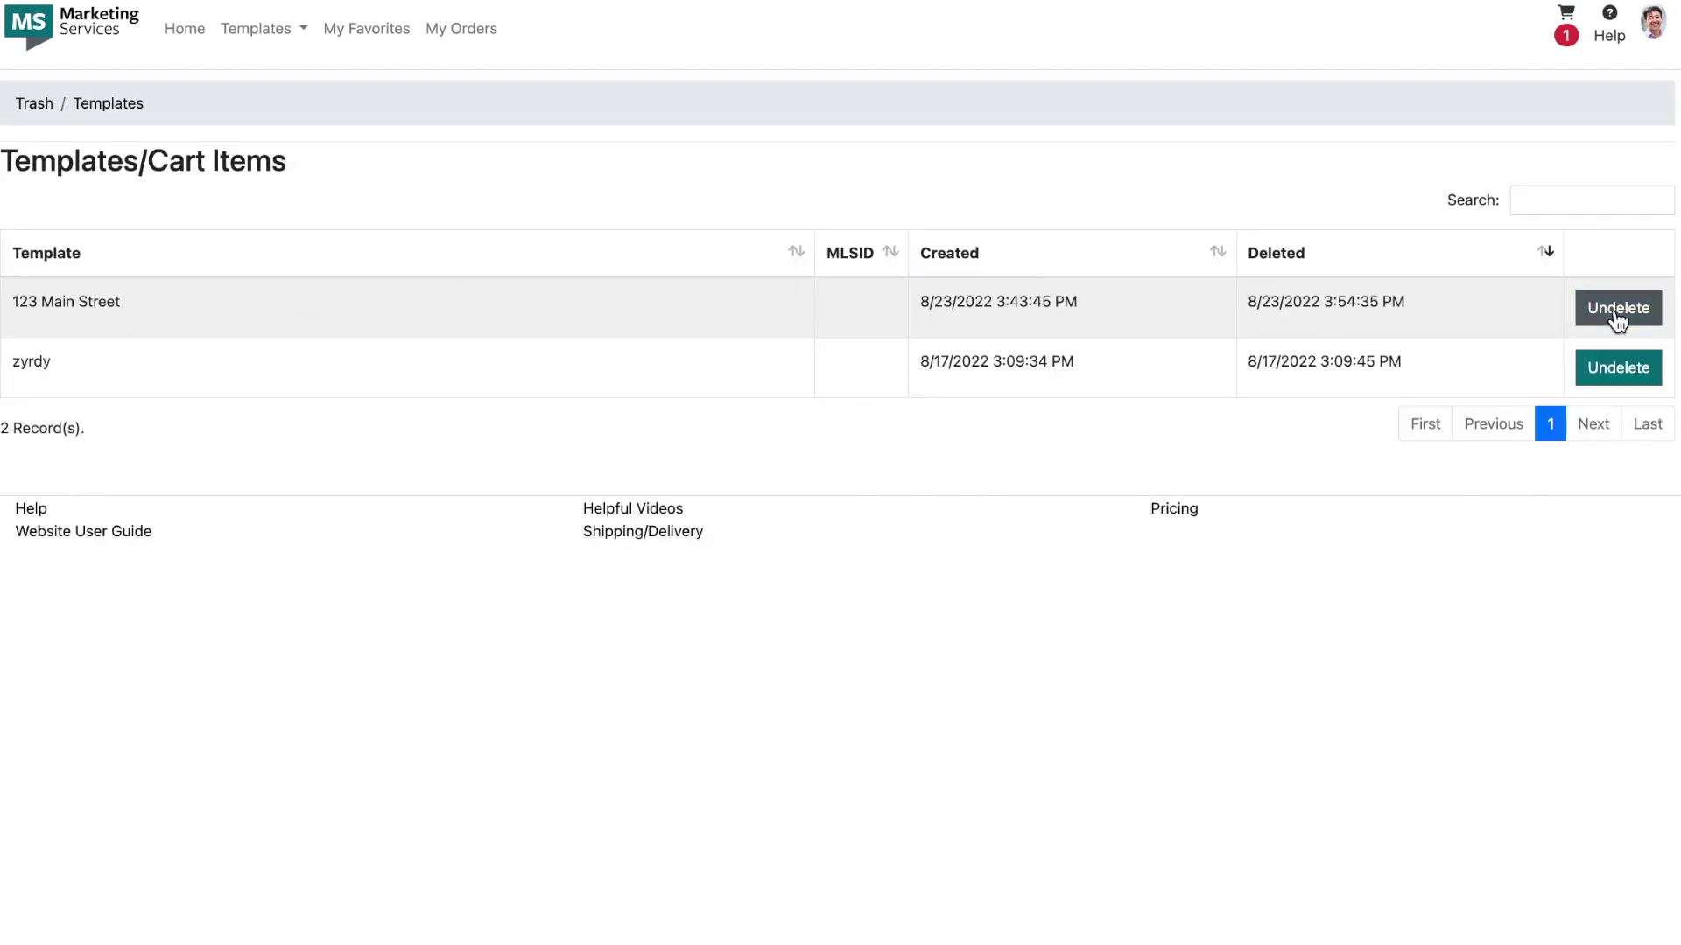
left_click(1566, 14)
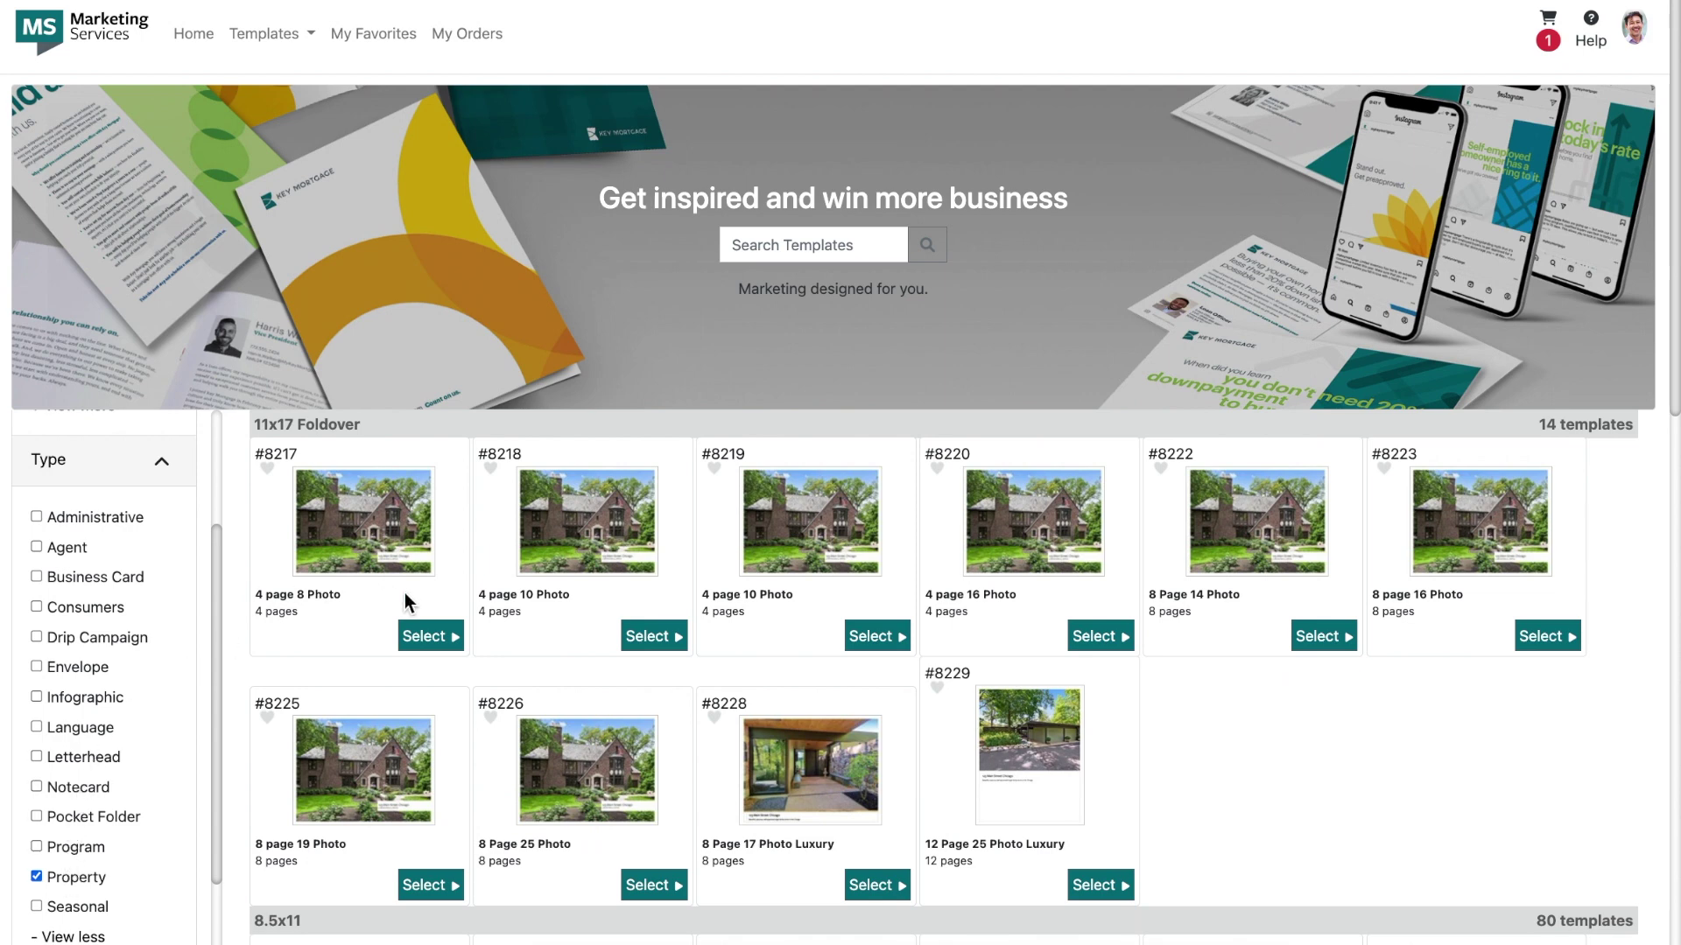
Step: Select the 4 page 8 Photo template #8217, name it '123 Main Street', and continue
left_click(430, 642)
left_click(429, 639)
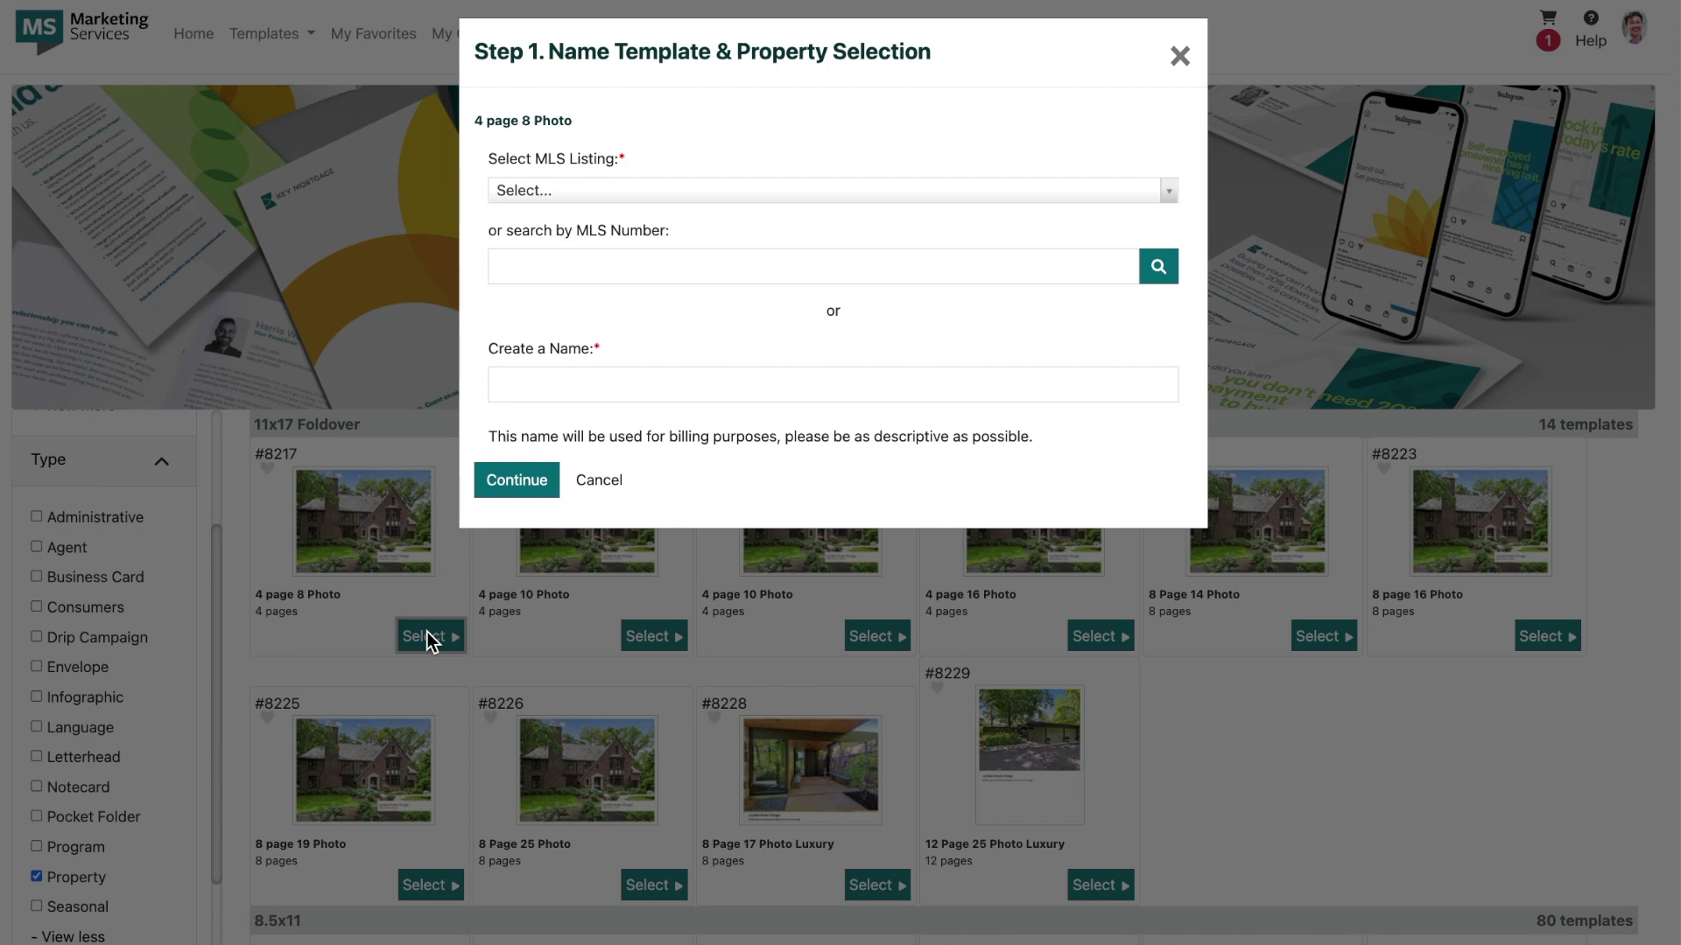
left_click(601, 392)
type("1")
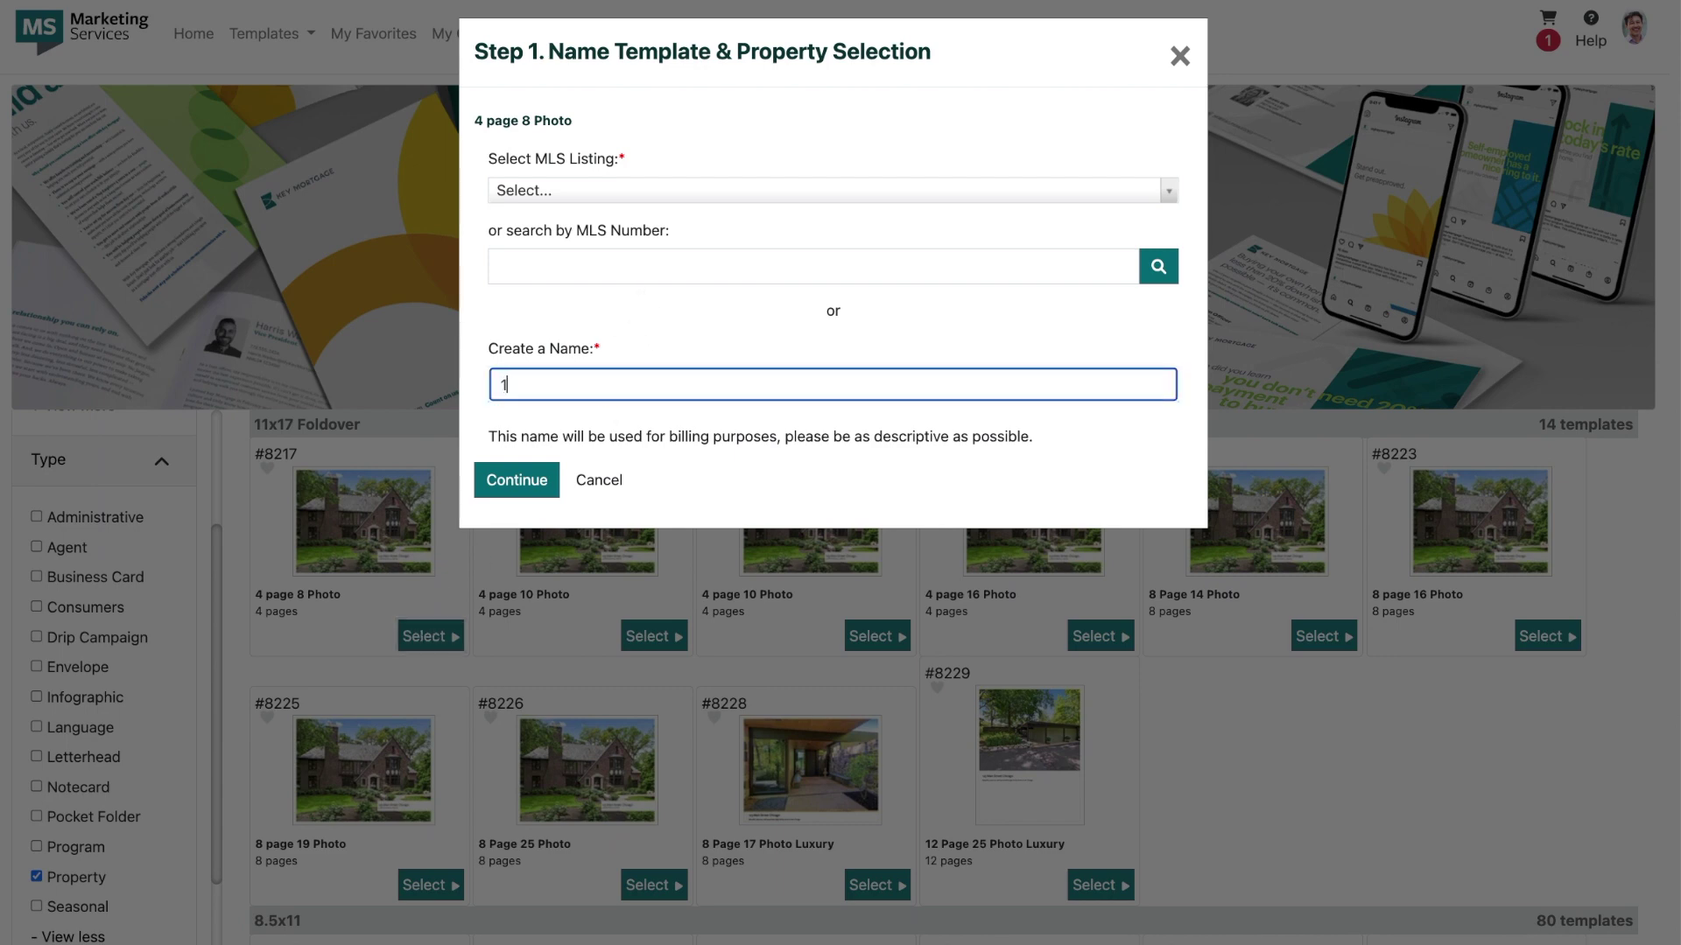
type("23 Main Street")
left_click(539, 484)
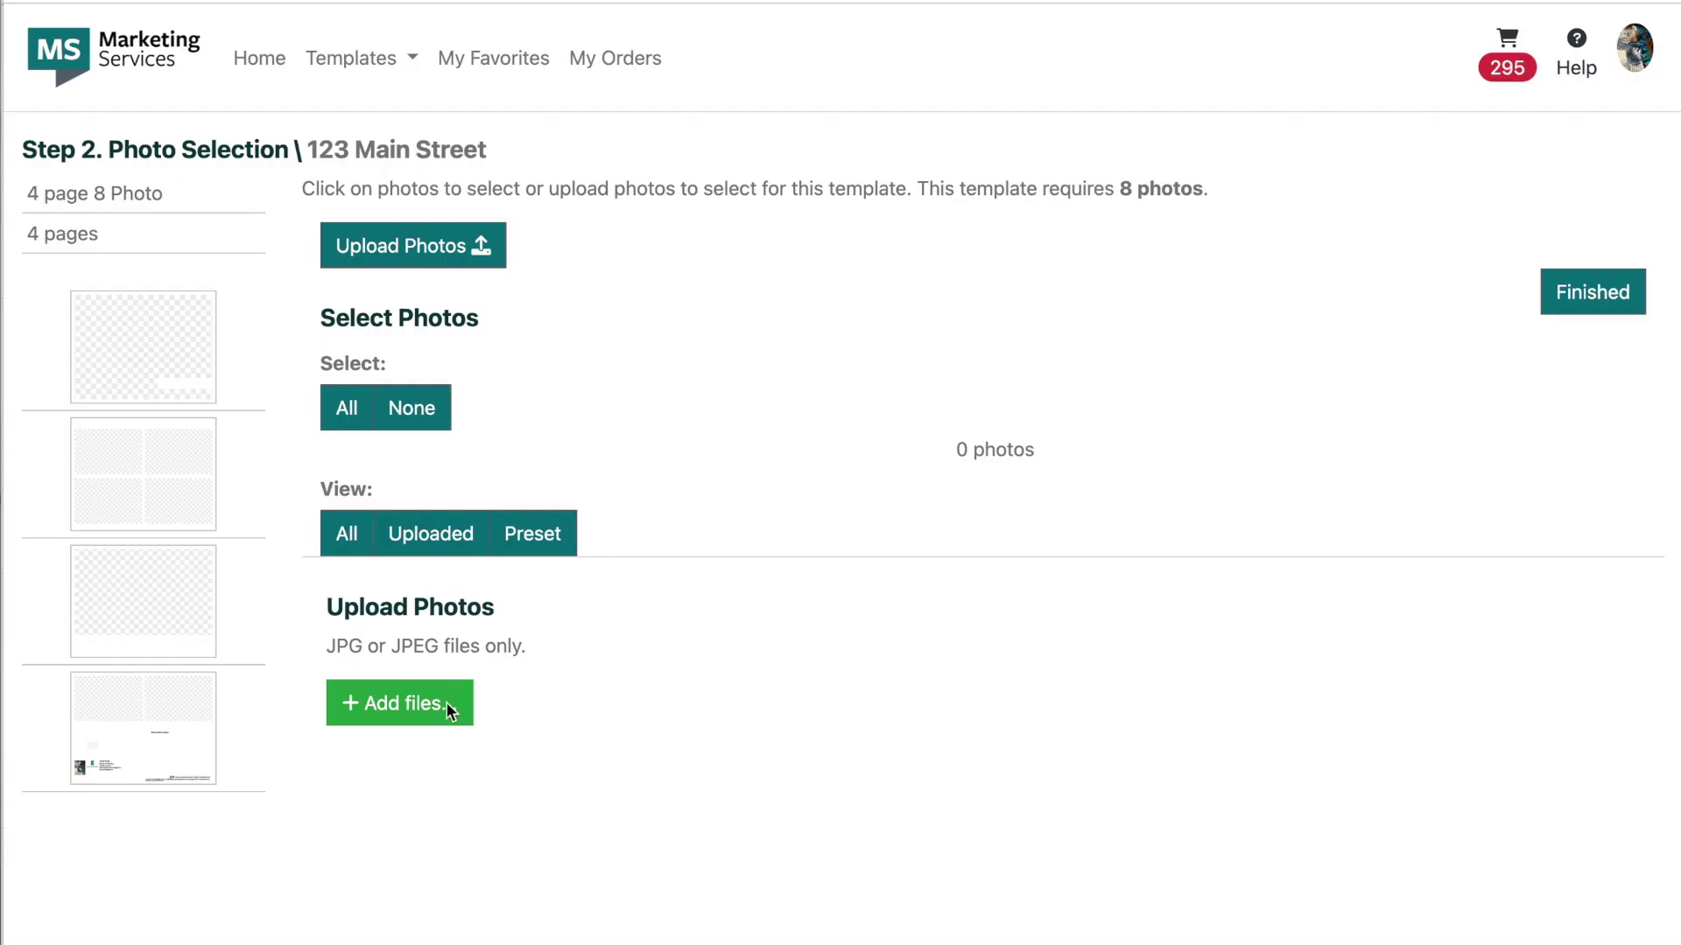
Step: Upload all 33 hi-res listing photos from the Desktop folder to the template
left_click(403, 709)
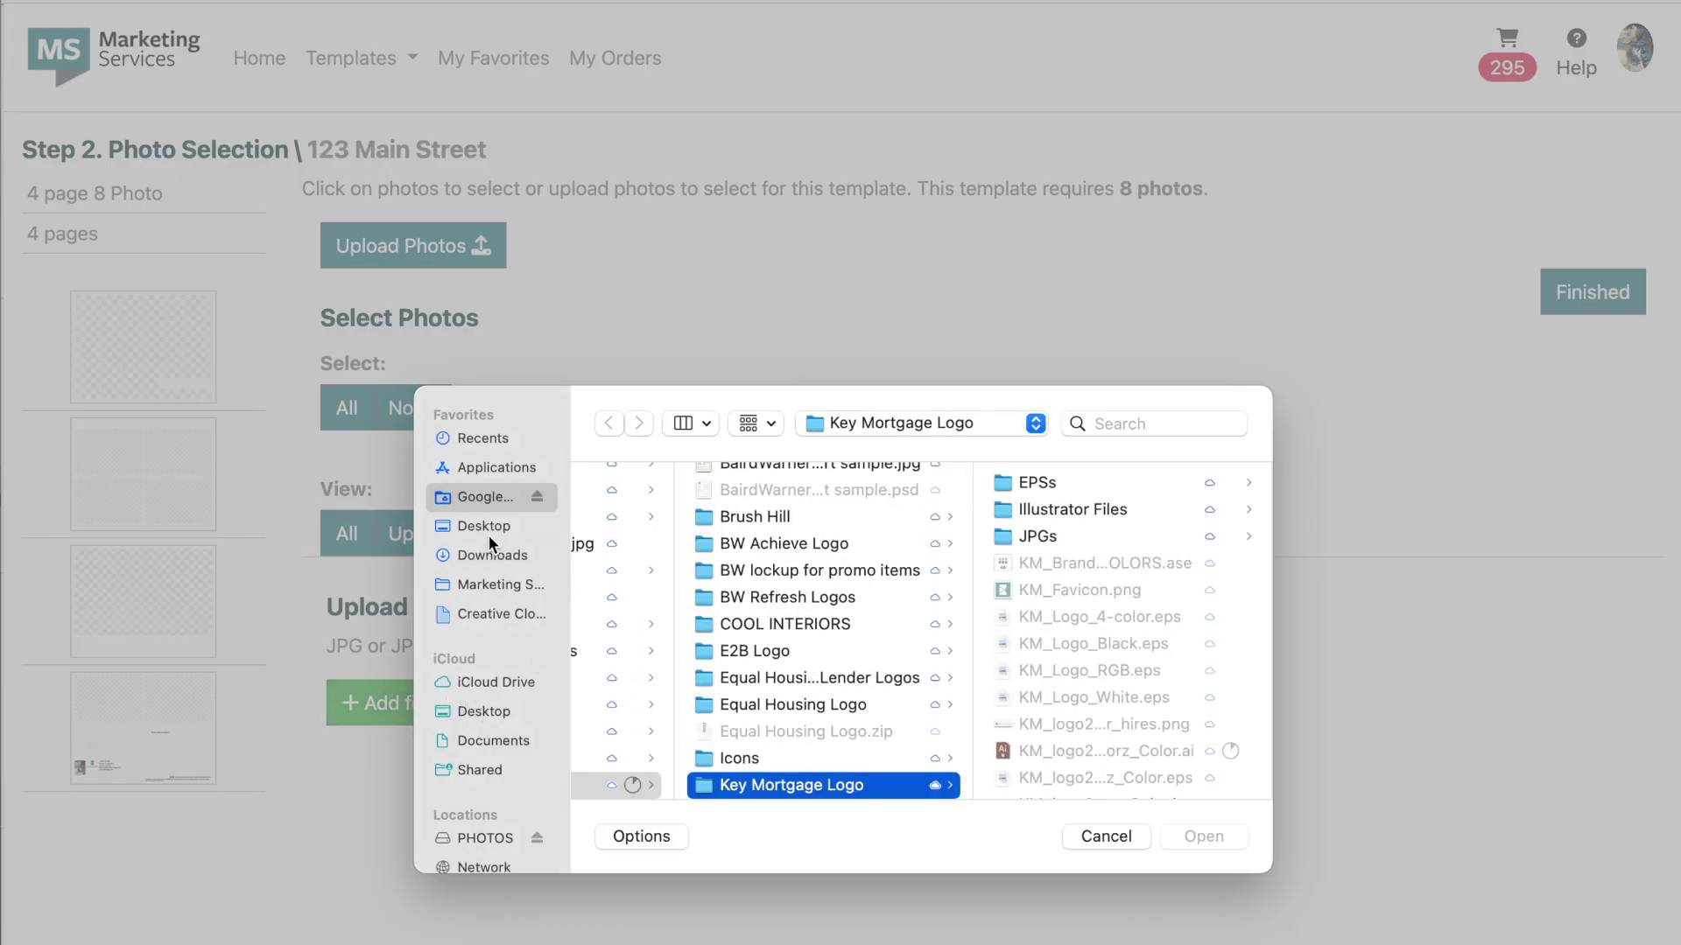
left_click(484, 526)
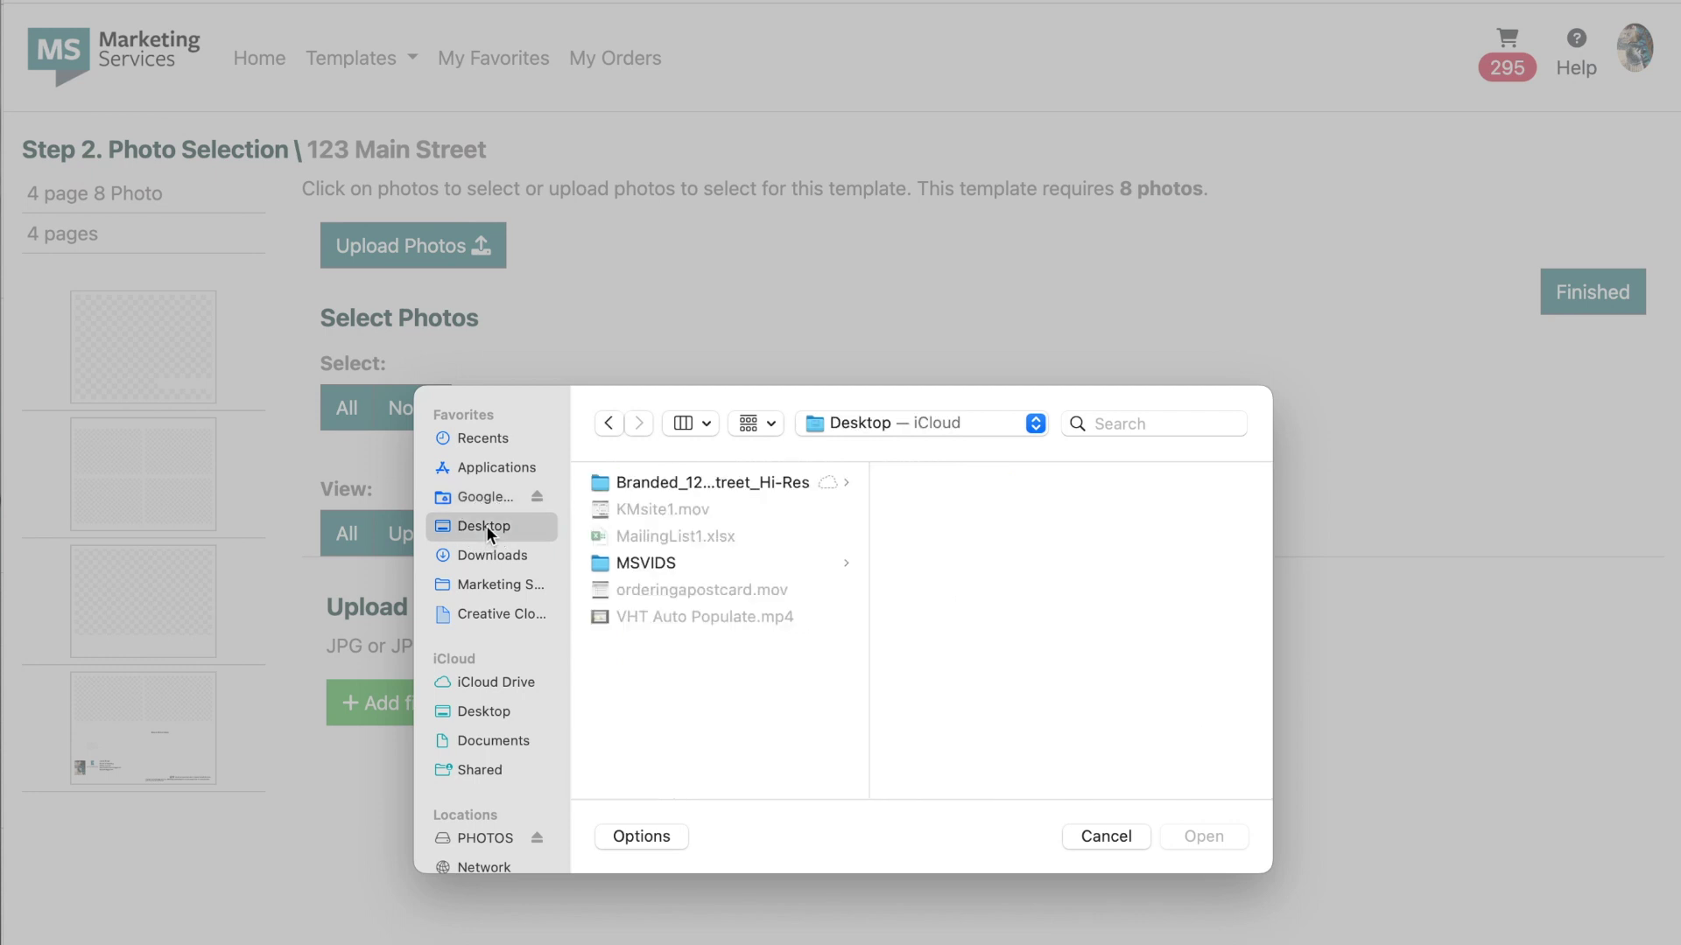
left_click(779, 482)
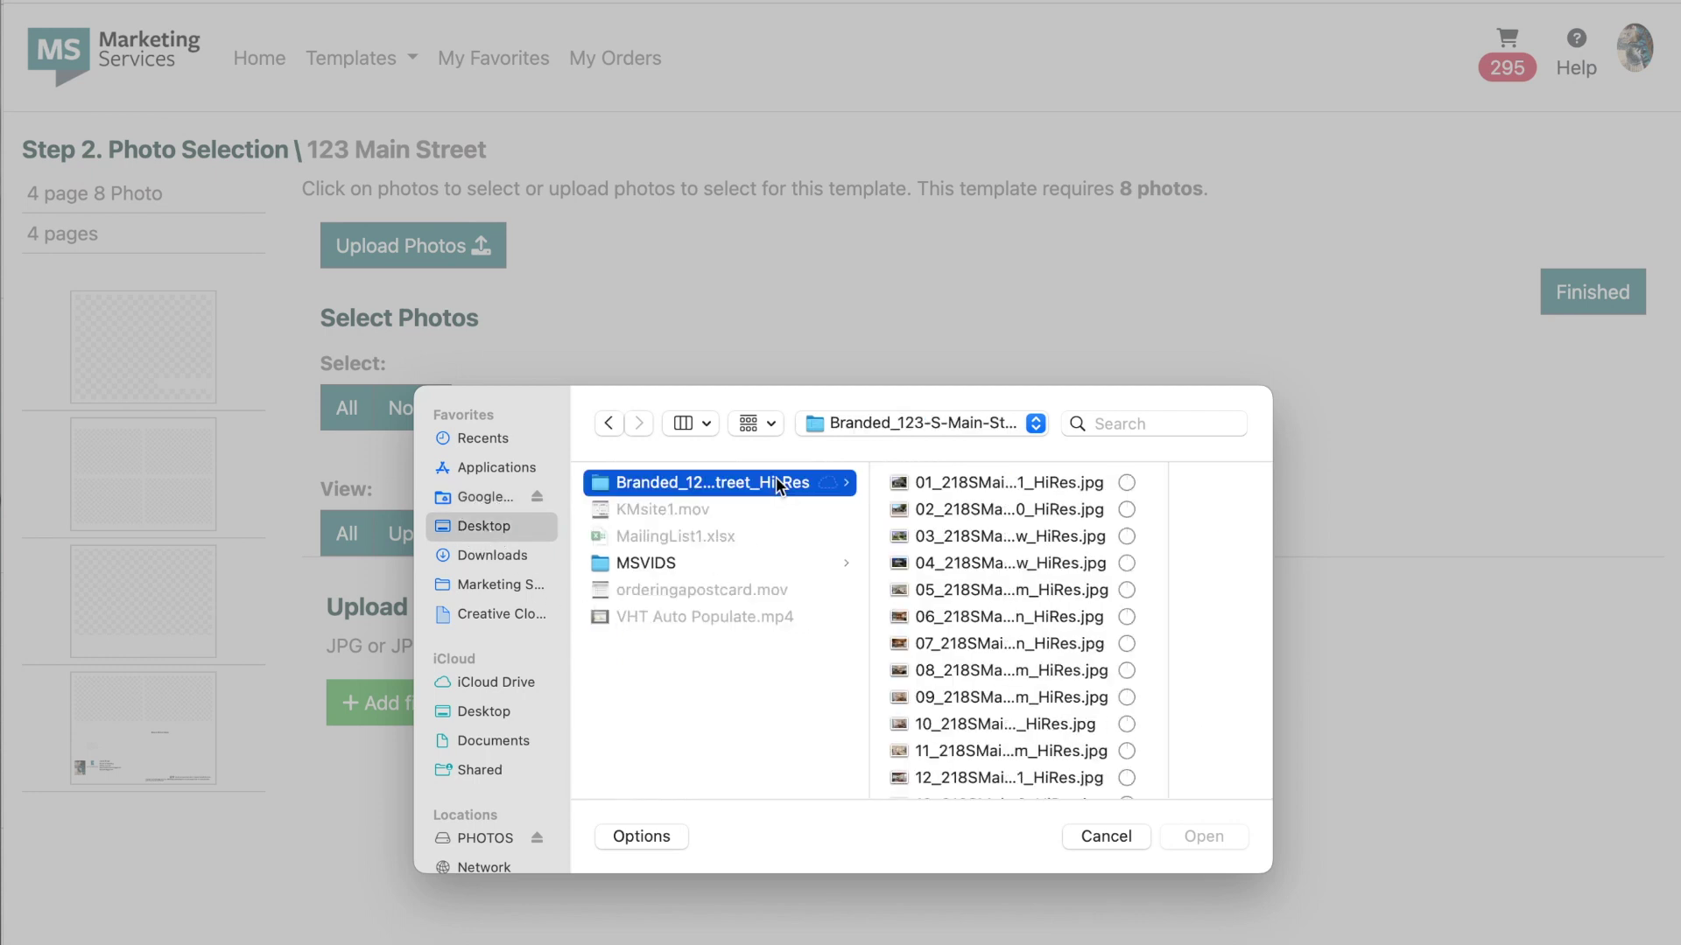
left_click(973, 482)
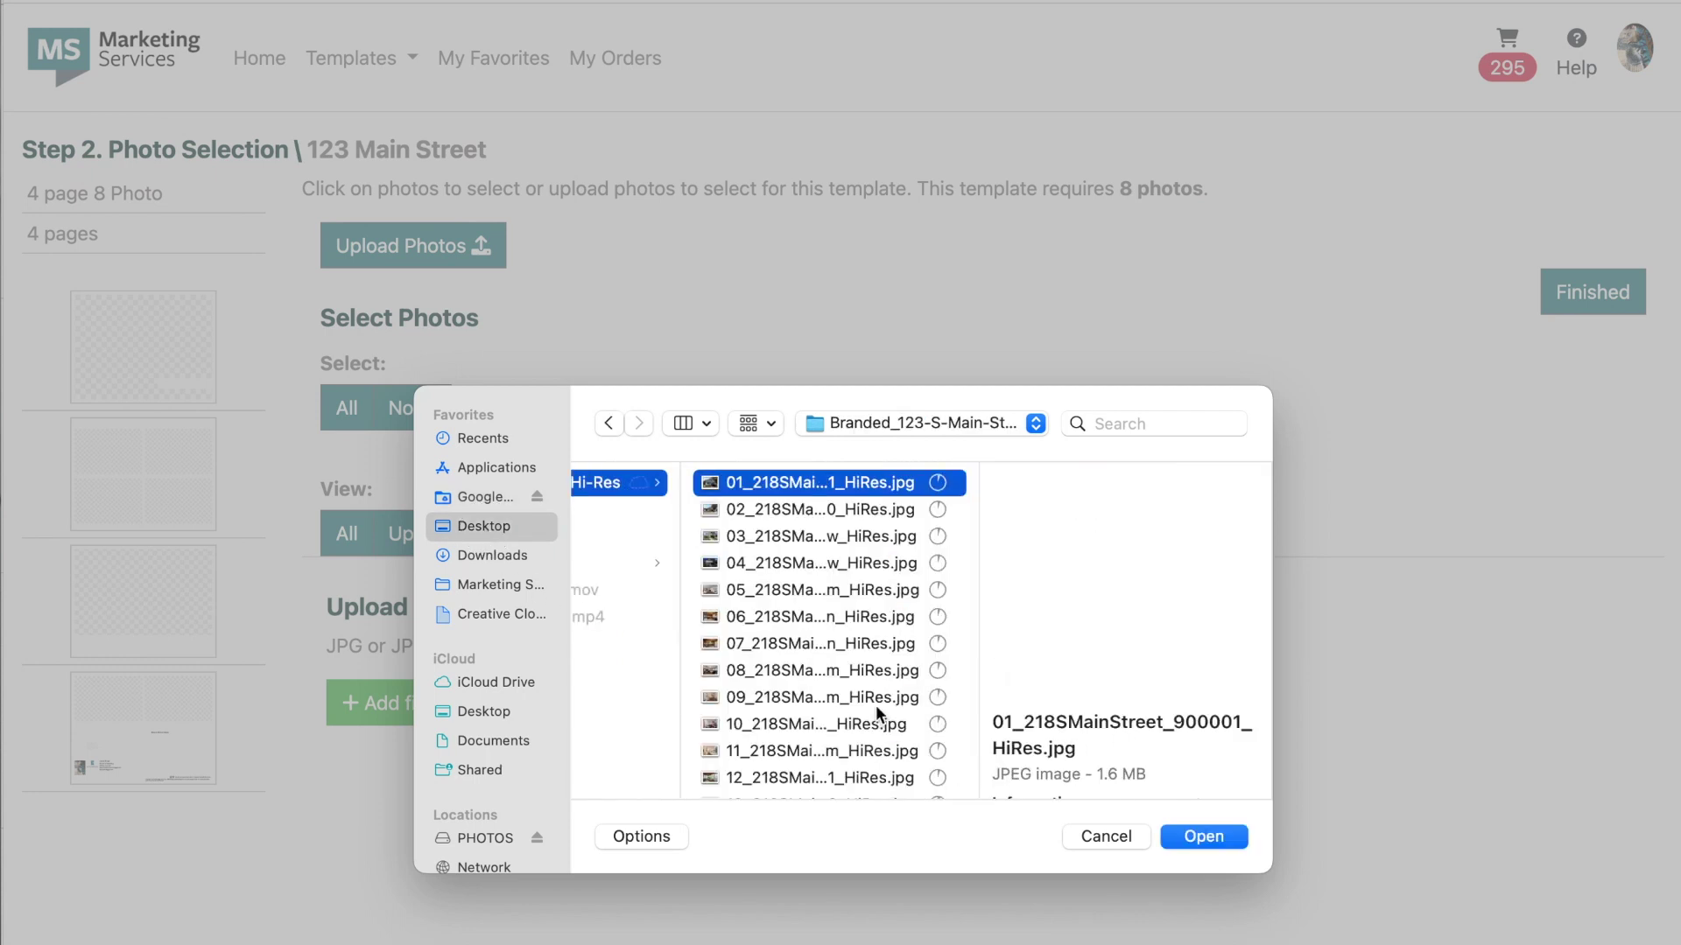
scroll(875, 706, "down", 10)
left_click(754, 776, "shift")
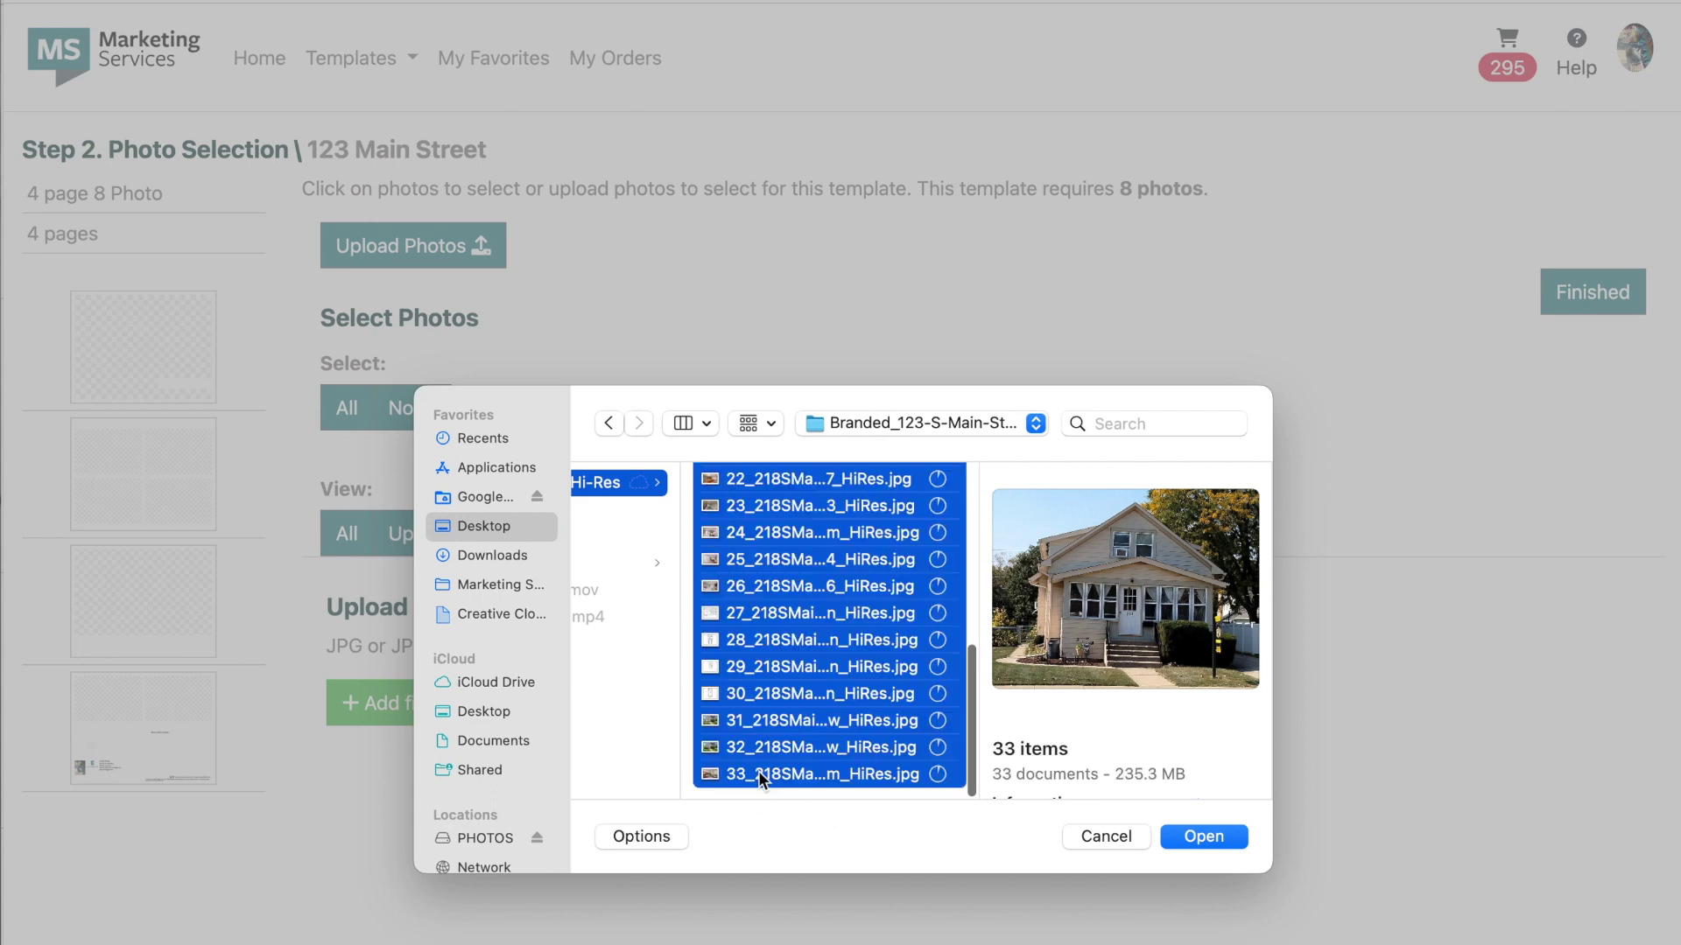
left_click(1218, 836)
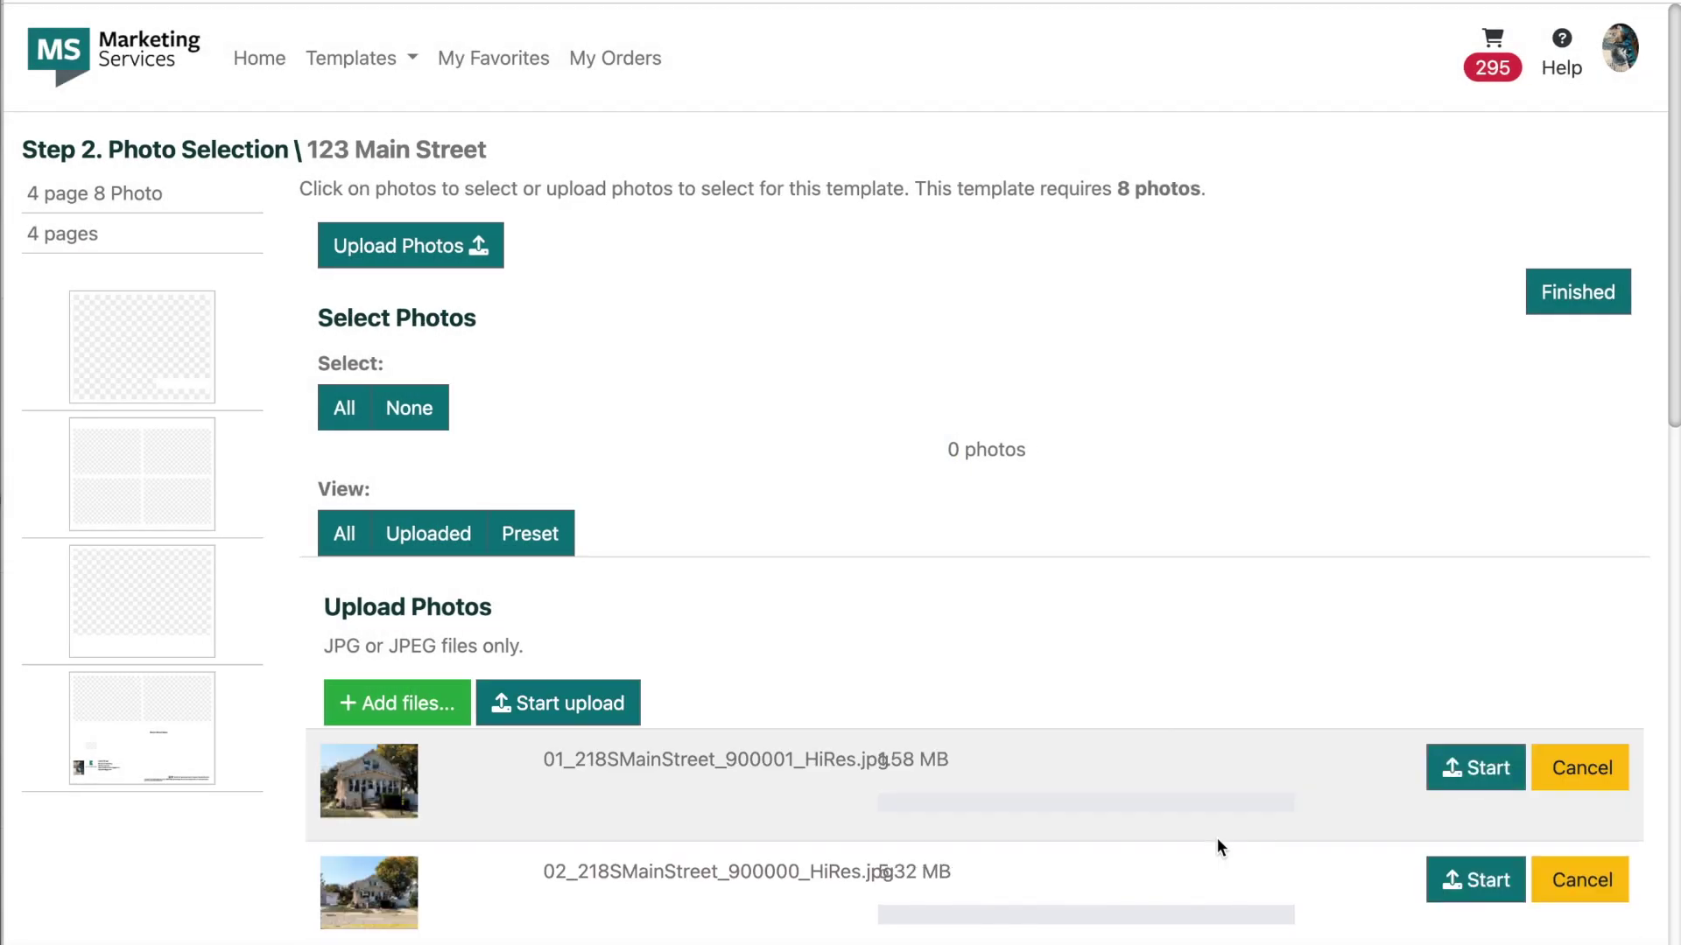
left_click(600, 716)
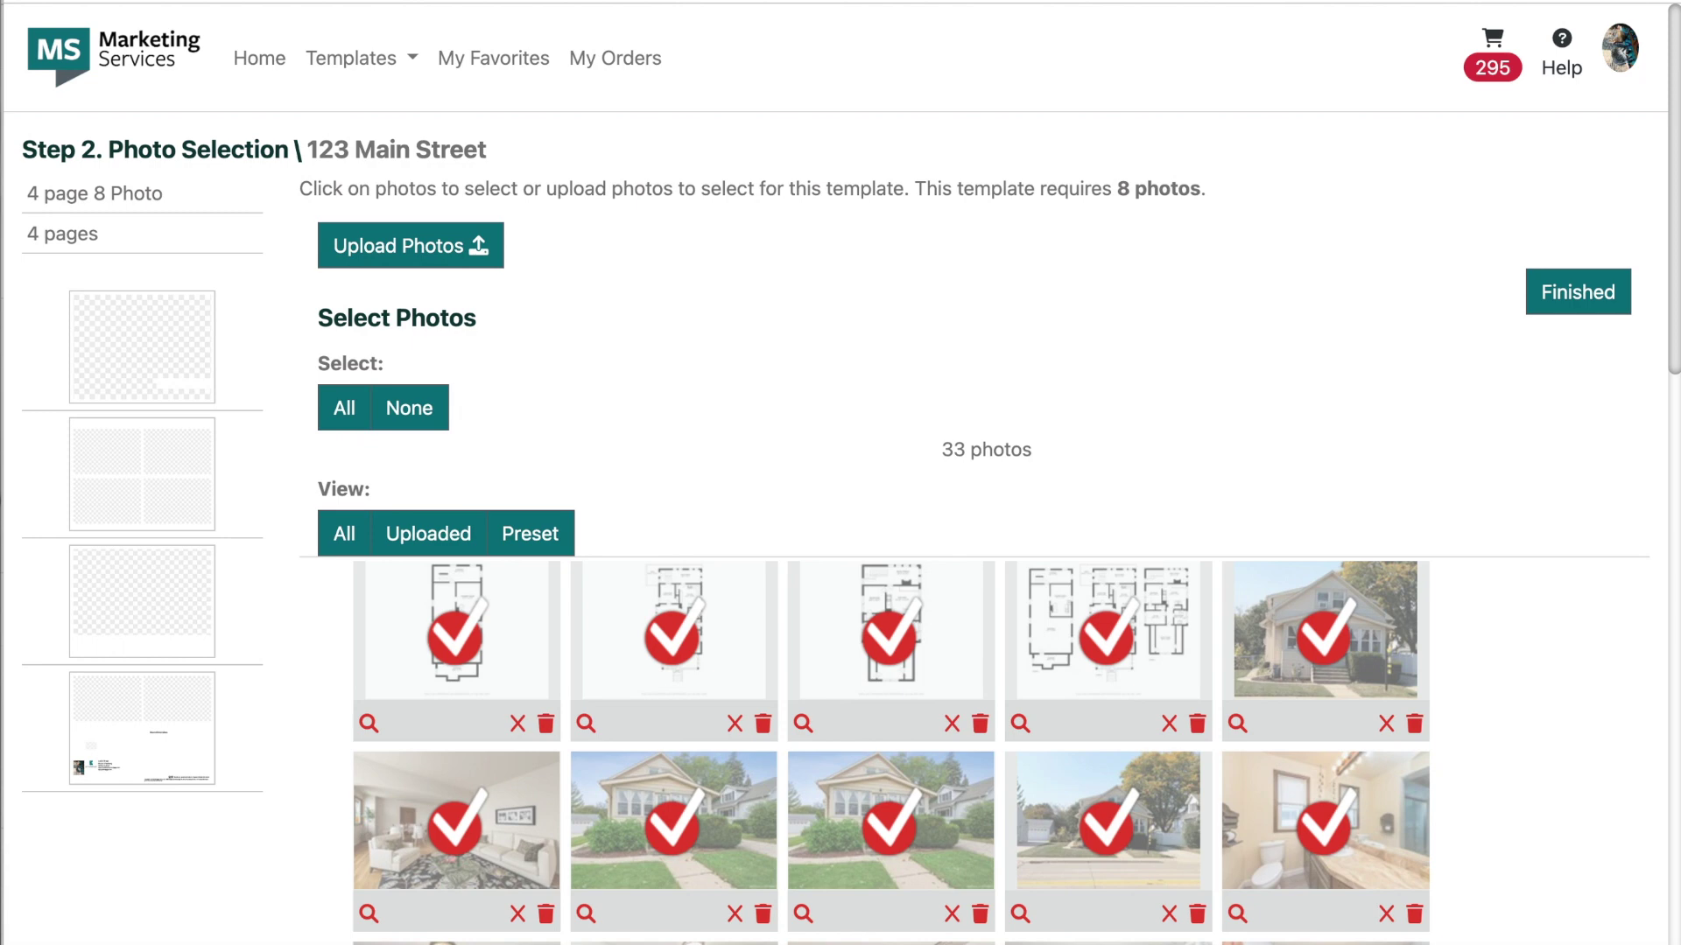
Step: Place the house exterior on page 1 and the dining room and kitchen photos on page 2
left_click(1590, 307)
left_click(1194, 832)
left_click_drag(761, 235, 815, 242)
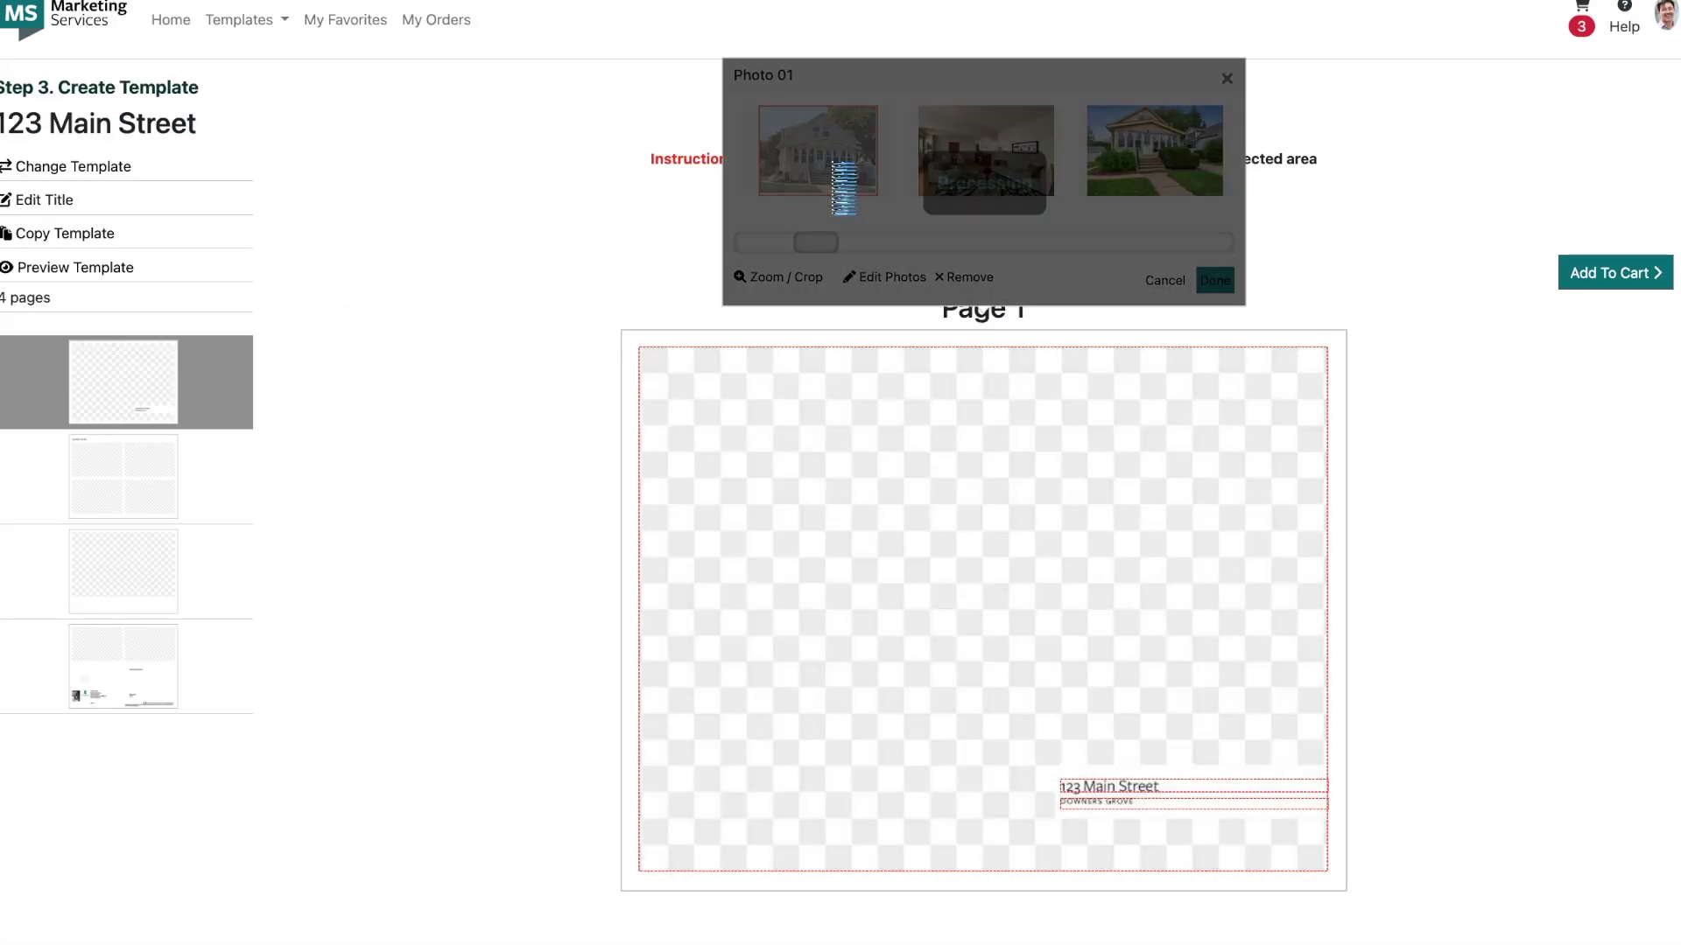
left_click(123, 477)
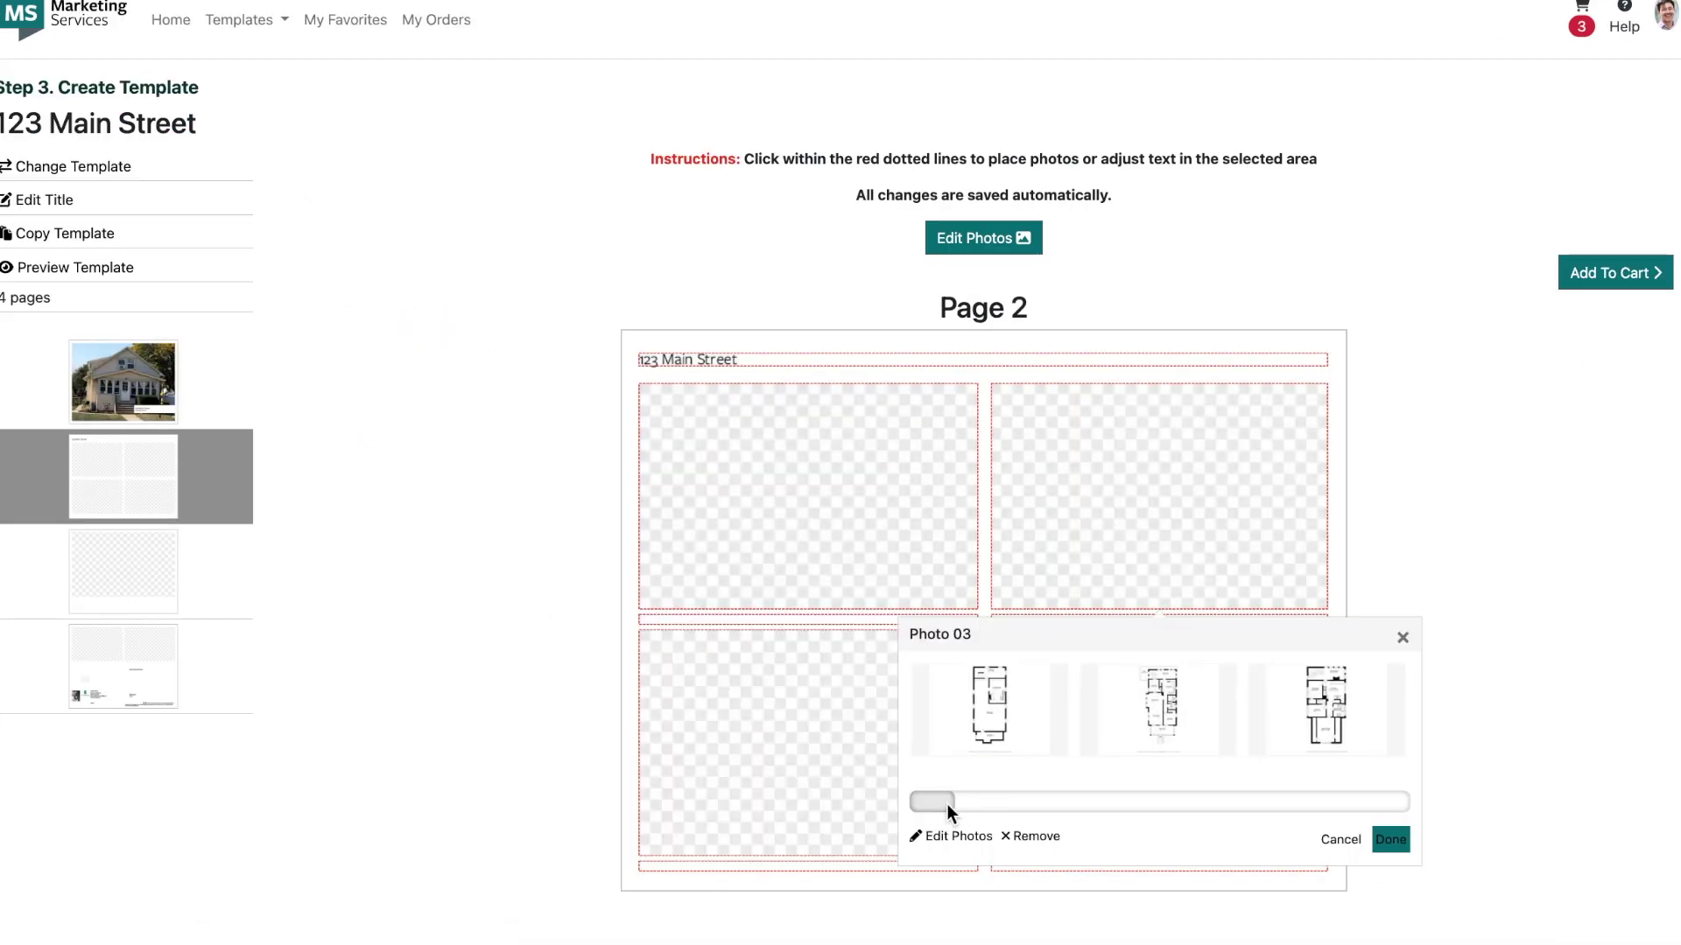
left_click_drag(947, 804, 1164, 801)
left_click(701, 708)
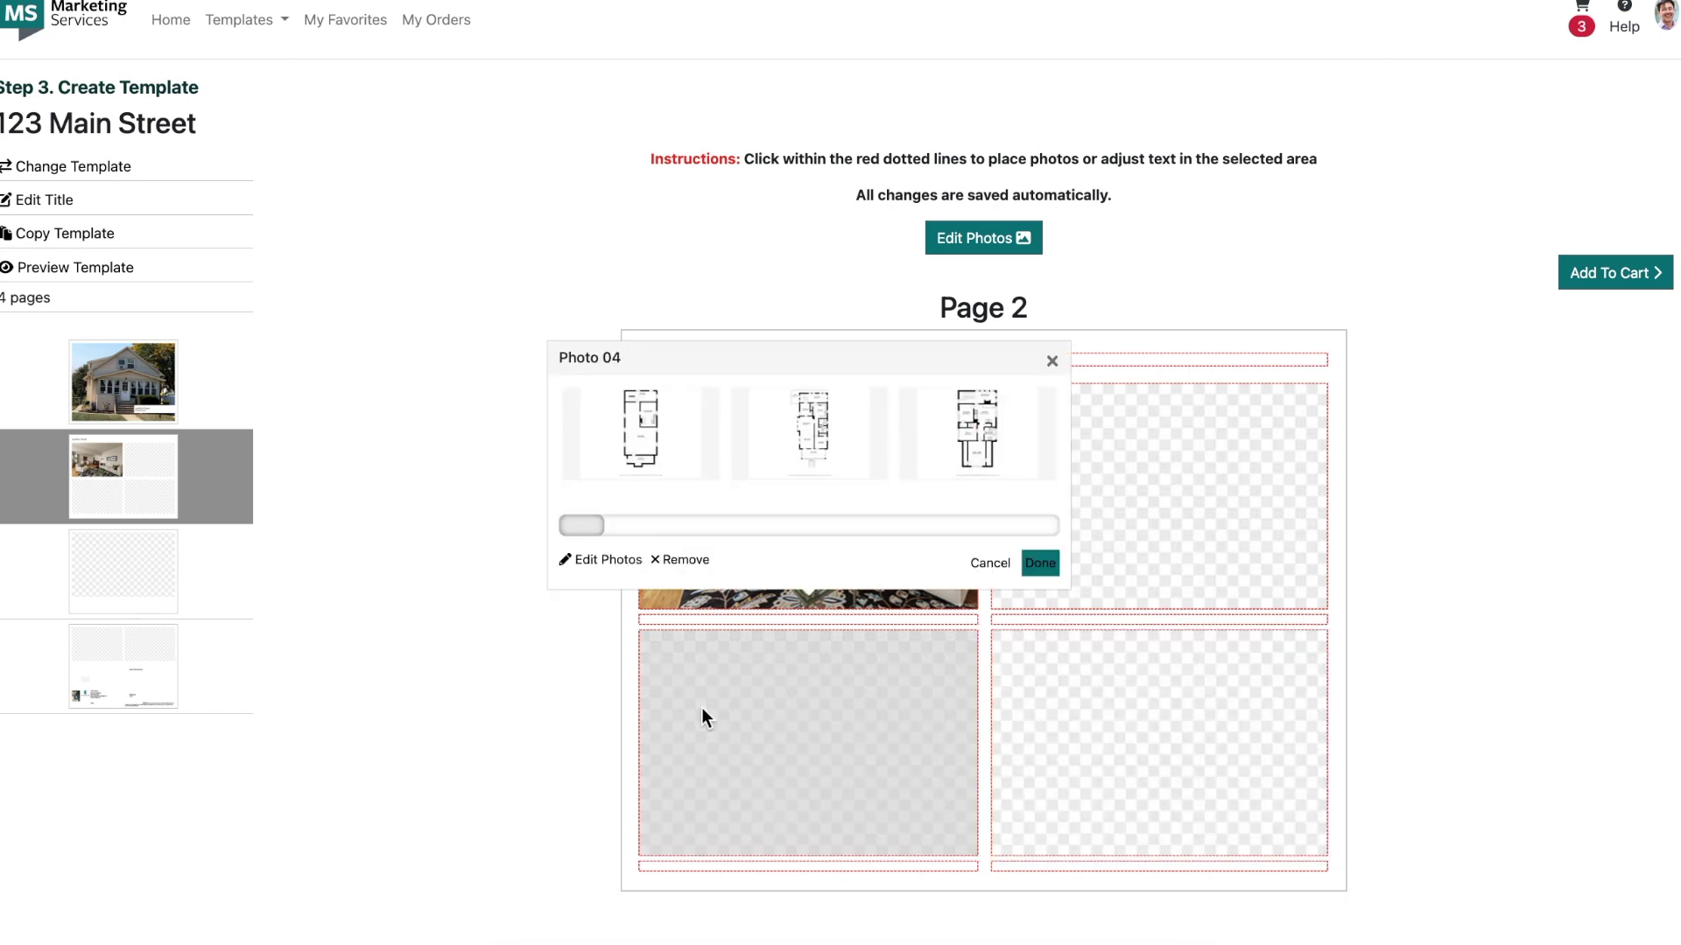
left_click_drag(795, 522, 821, 522)
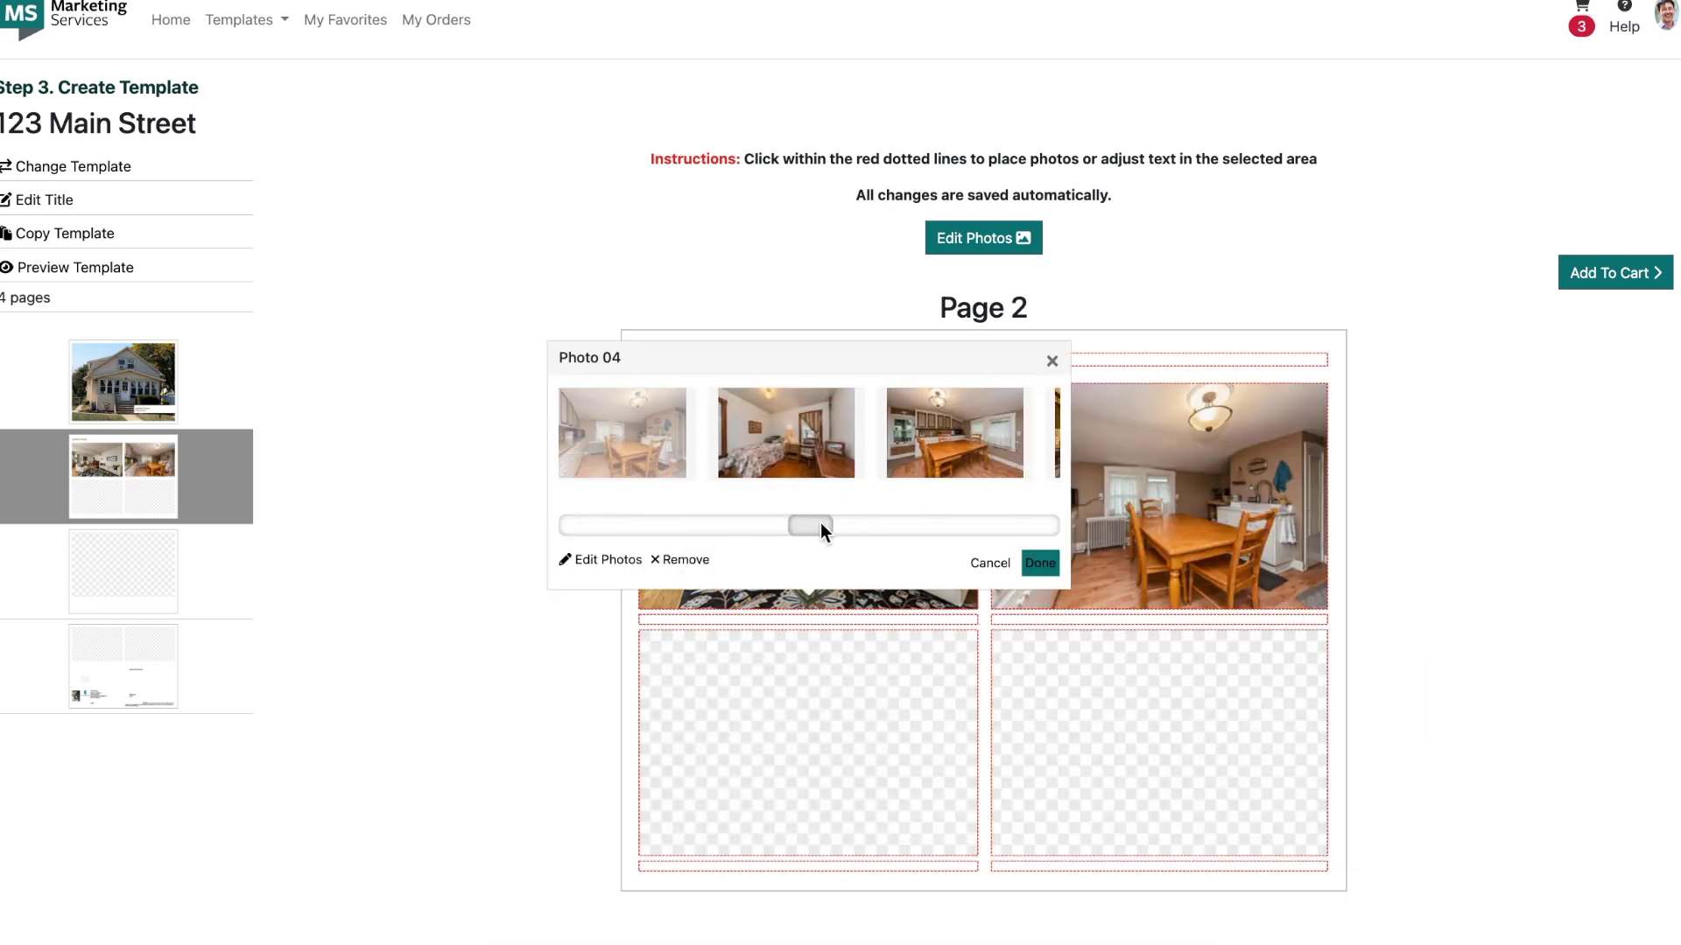
left_click(954, 432)
left_click(1100, 697)
left_click_drag(932, 522, 1238, 518)
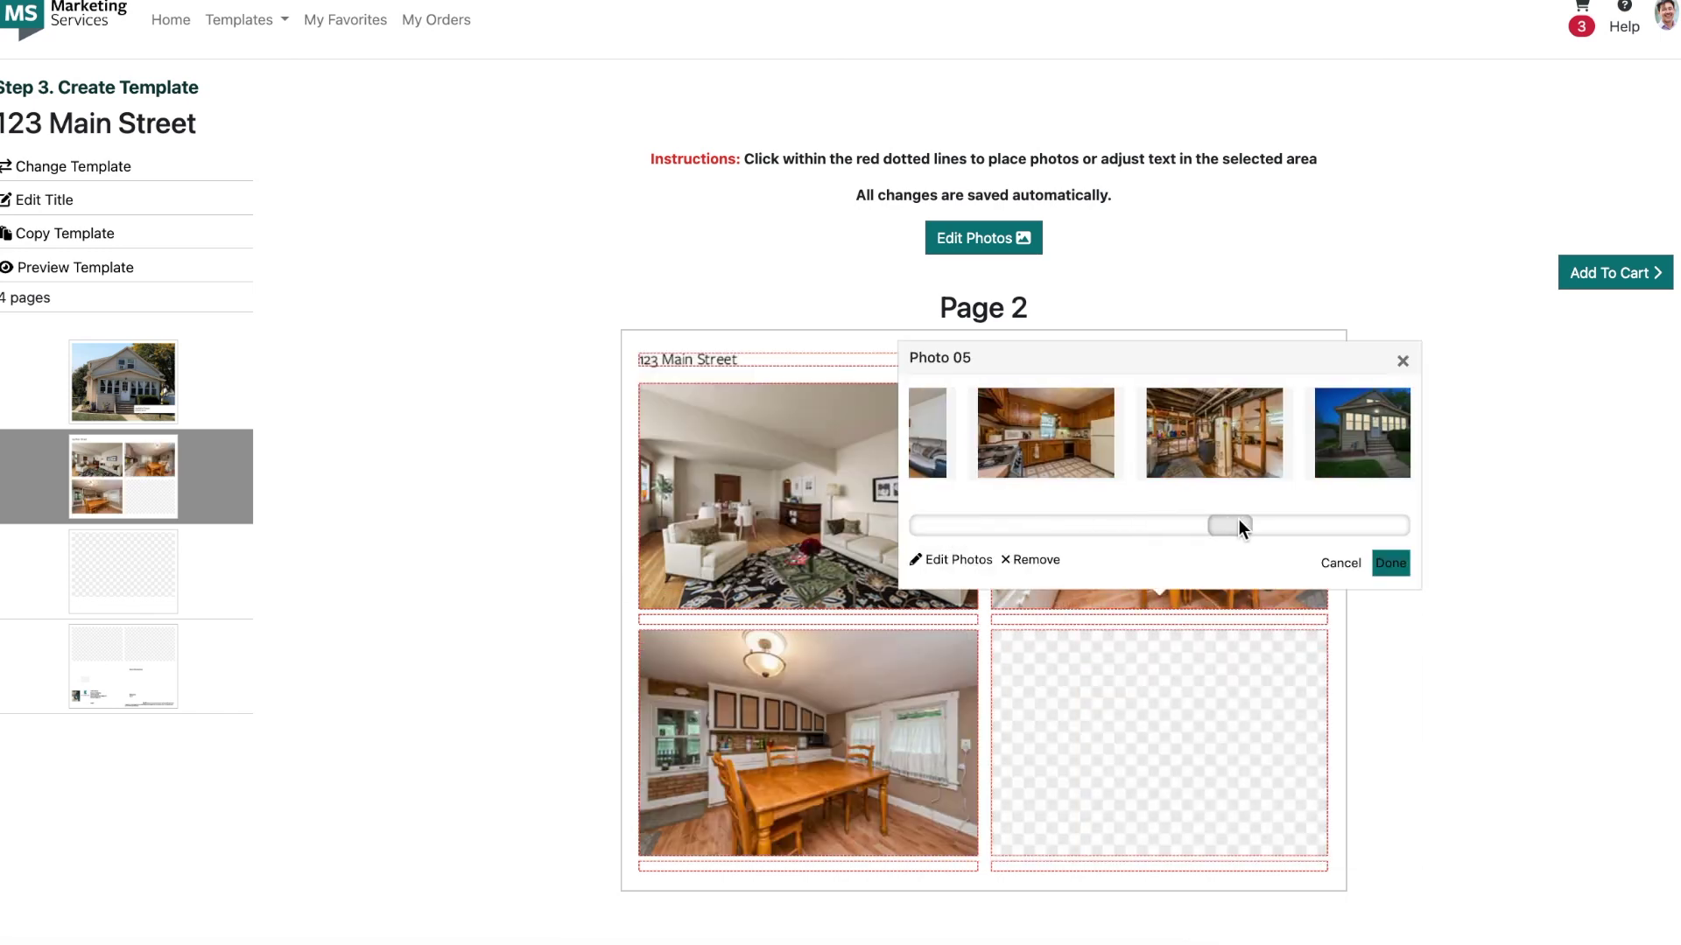
left_click(140, 571)
Step: Fill page 3 with the living room and page 4 with the garage photo, then add to cart
left_click(797, 774)
left_click_drag(796, 243, 1002, 245)
left_click(123, 499)
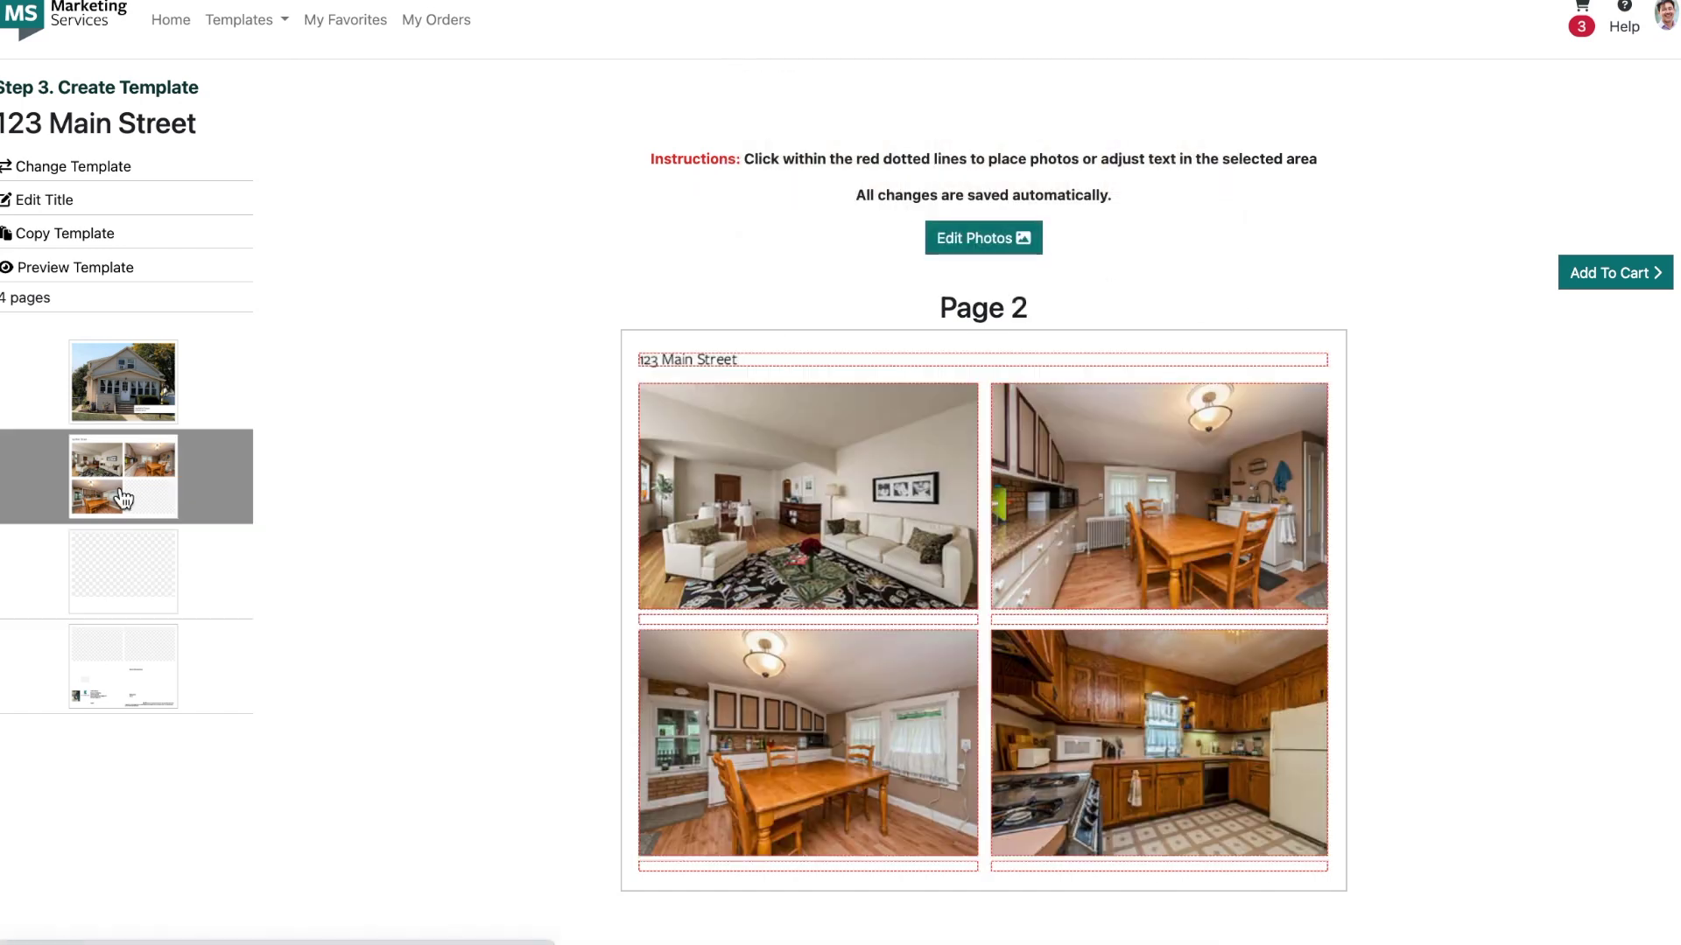
left_click(122, 571)
left_click(960, 528)
left_click_drag(762, 242, 1139, 249)
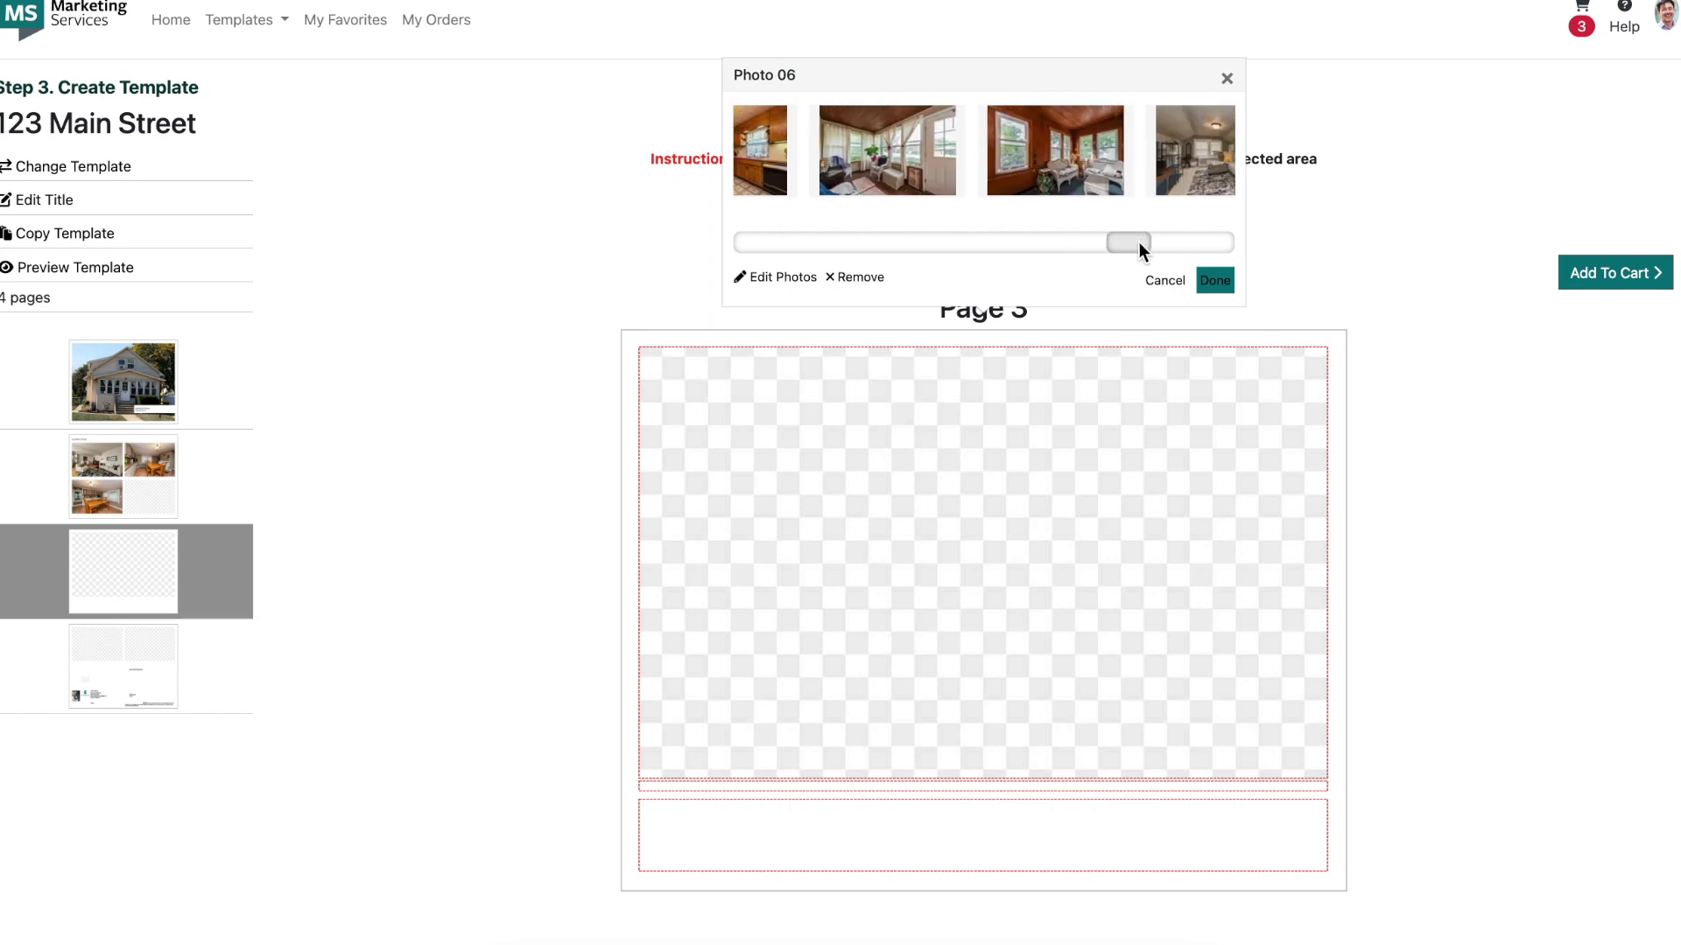
left_click(123, 665)
left_click(799, 429)
left_click_drag(578, 767, 1388, 767)
left_click(1172, 417)
left_click(1208, 674)
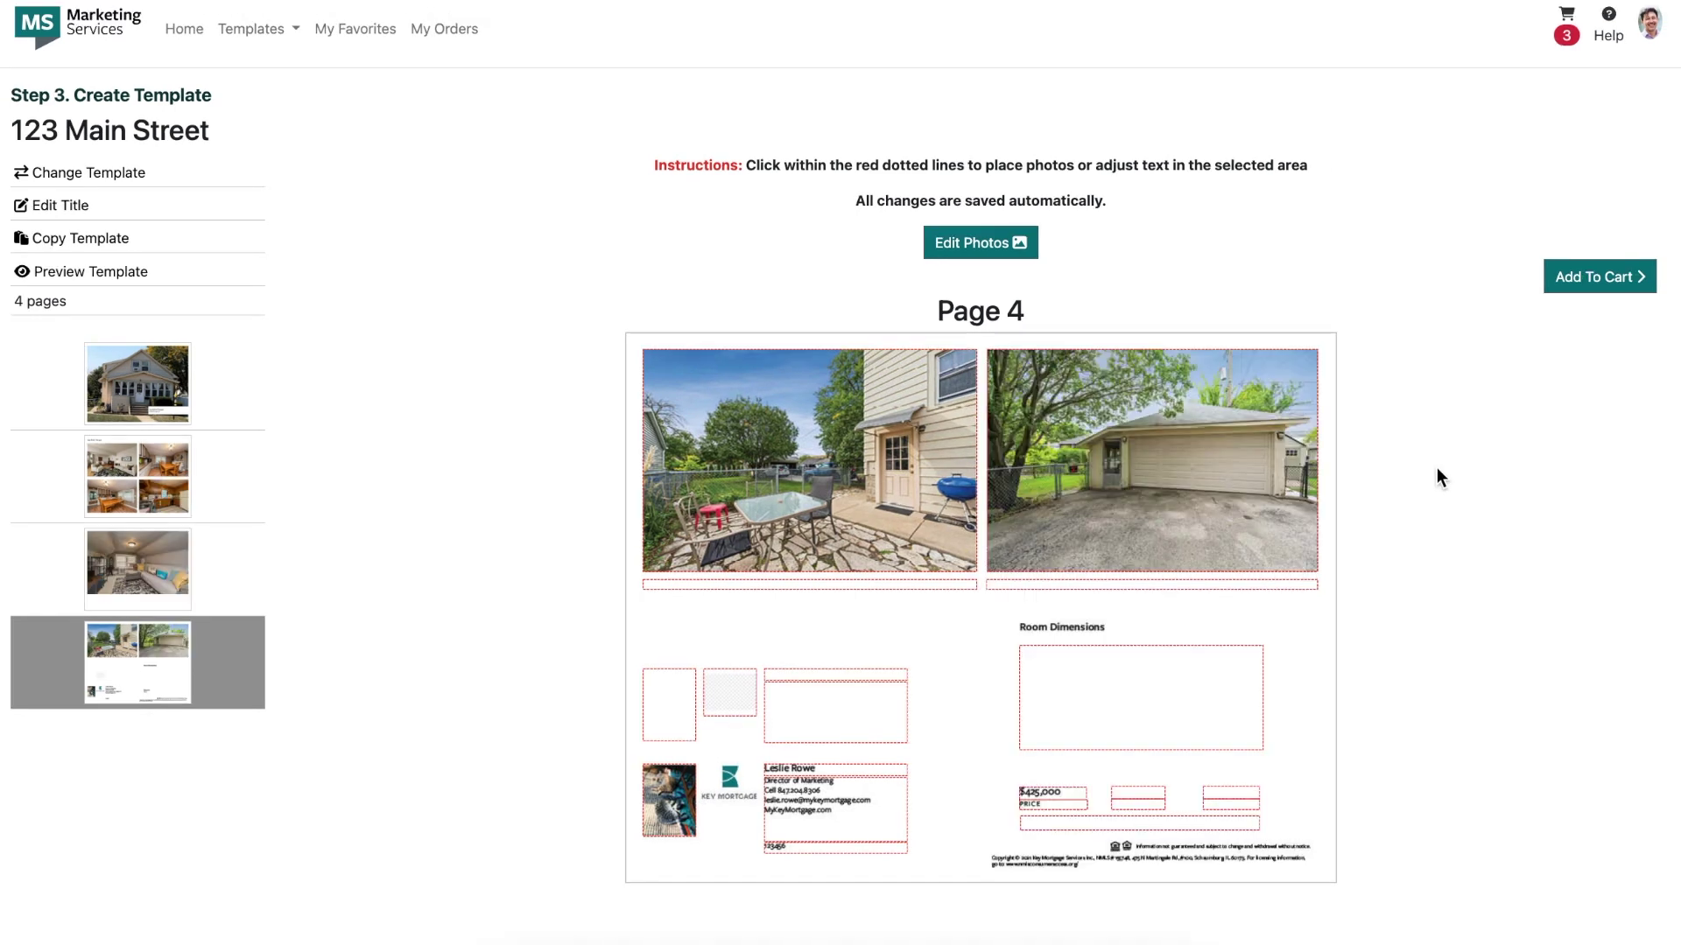
left_click(1570, 278)
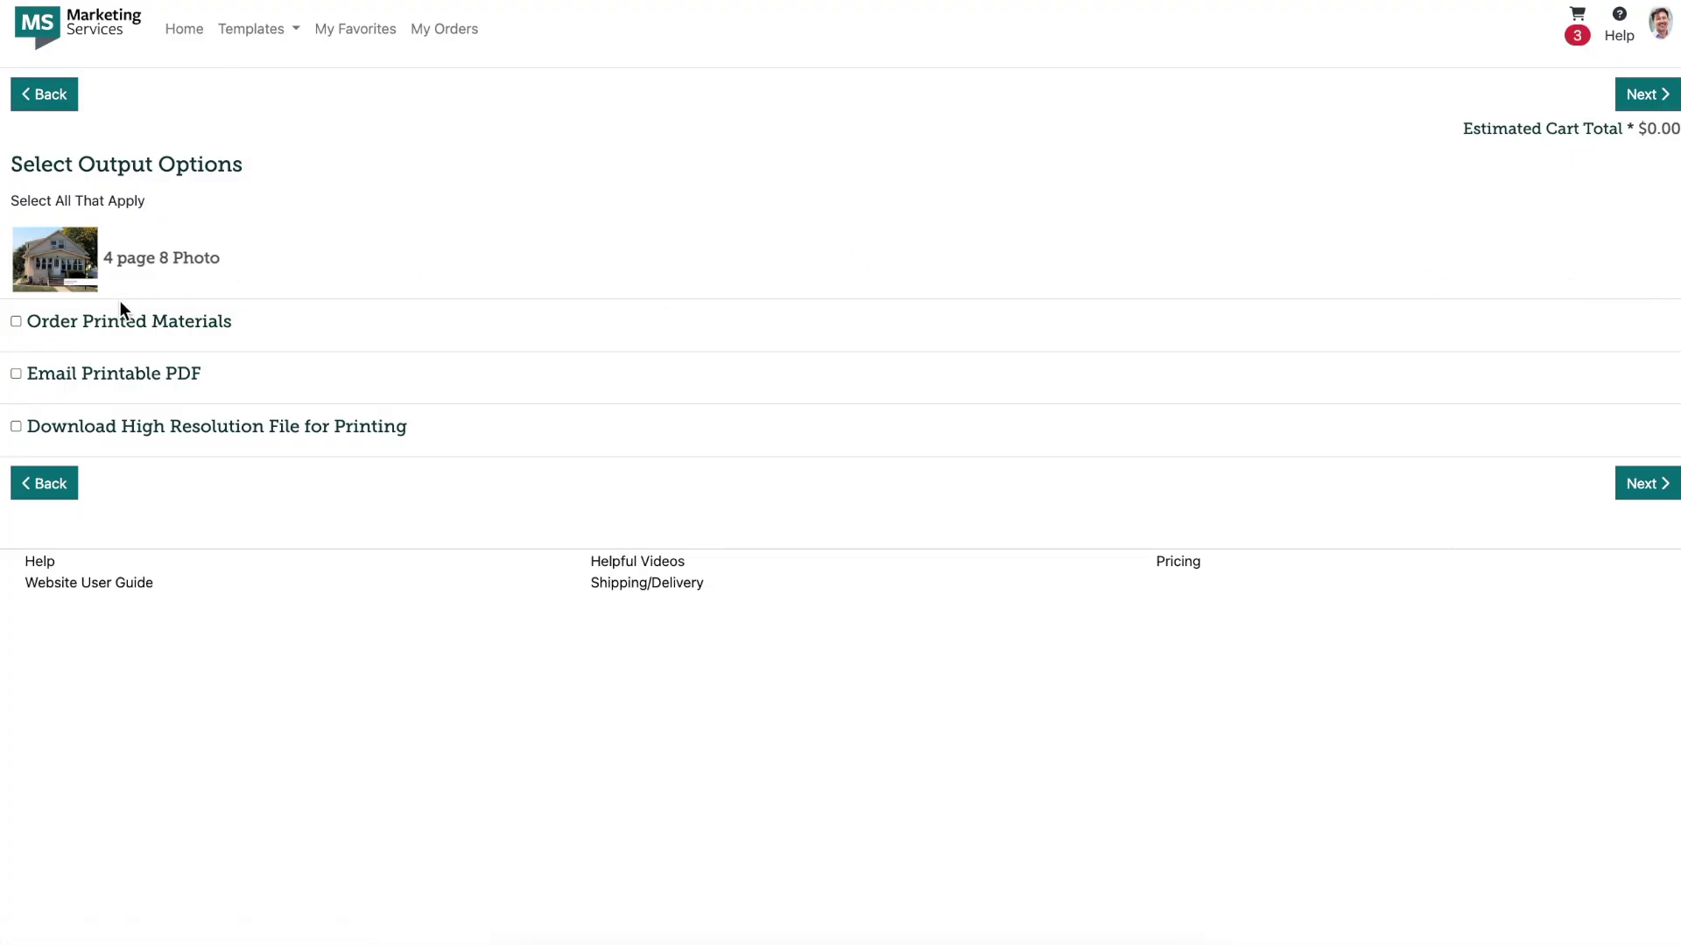
Step: Order 25 printed economy copies on 80# cover brochure paper
left_click(102, 330)
left_click(71, 442)
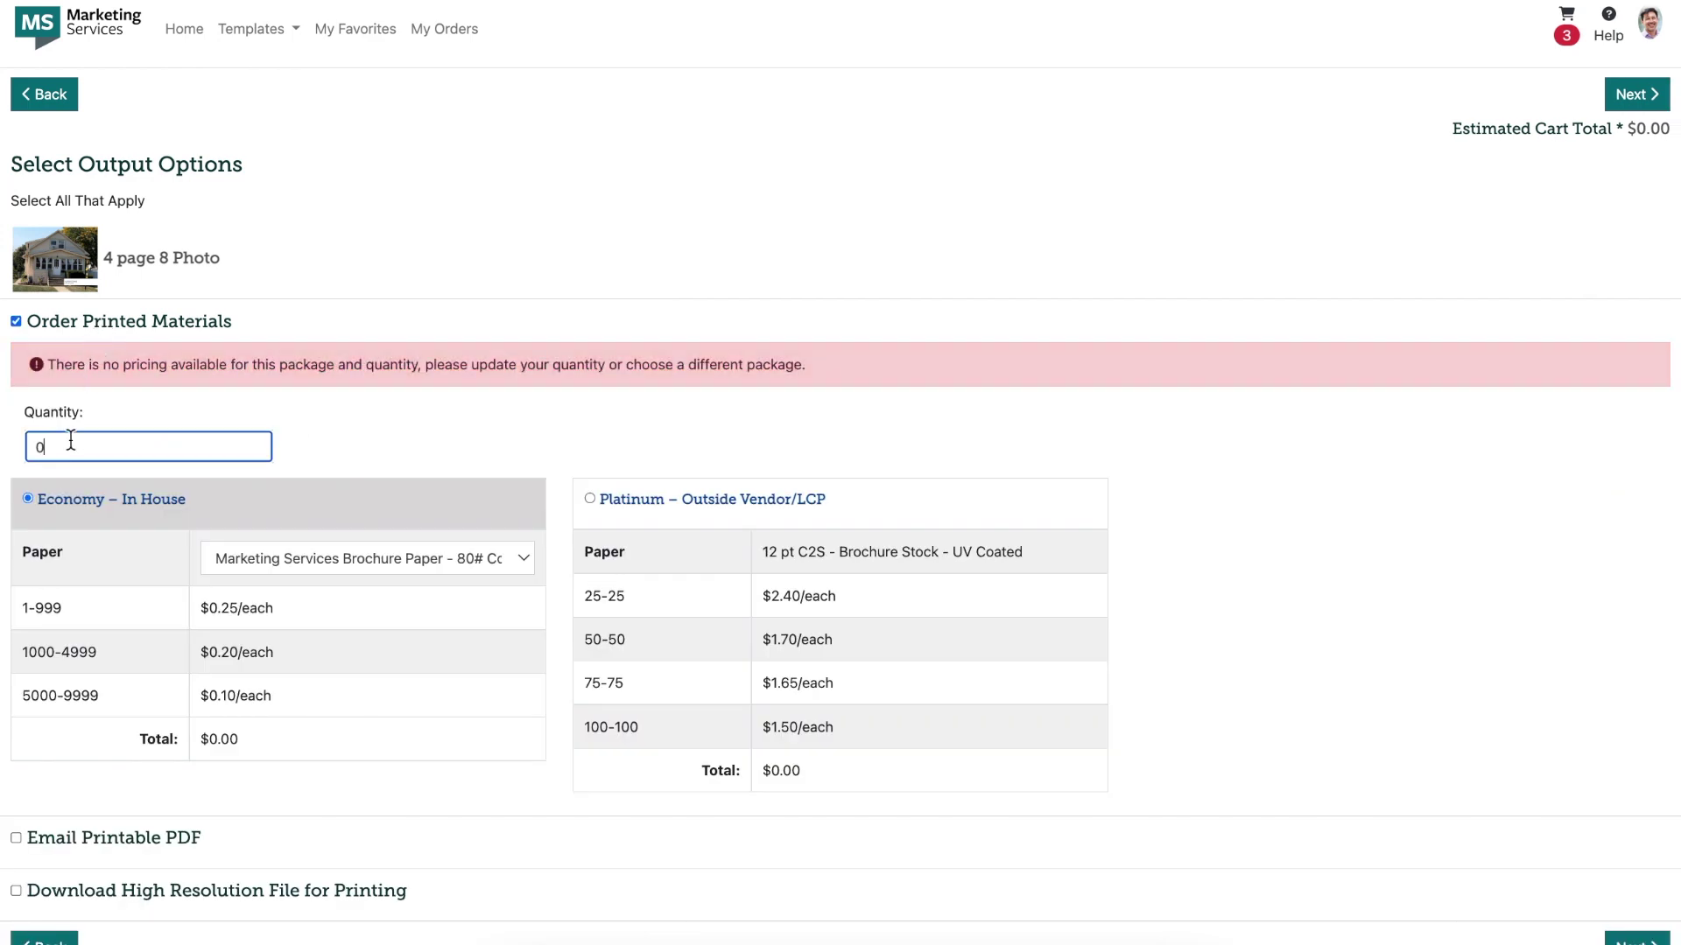
type("25")
left_click(464, 560)
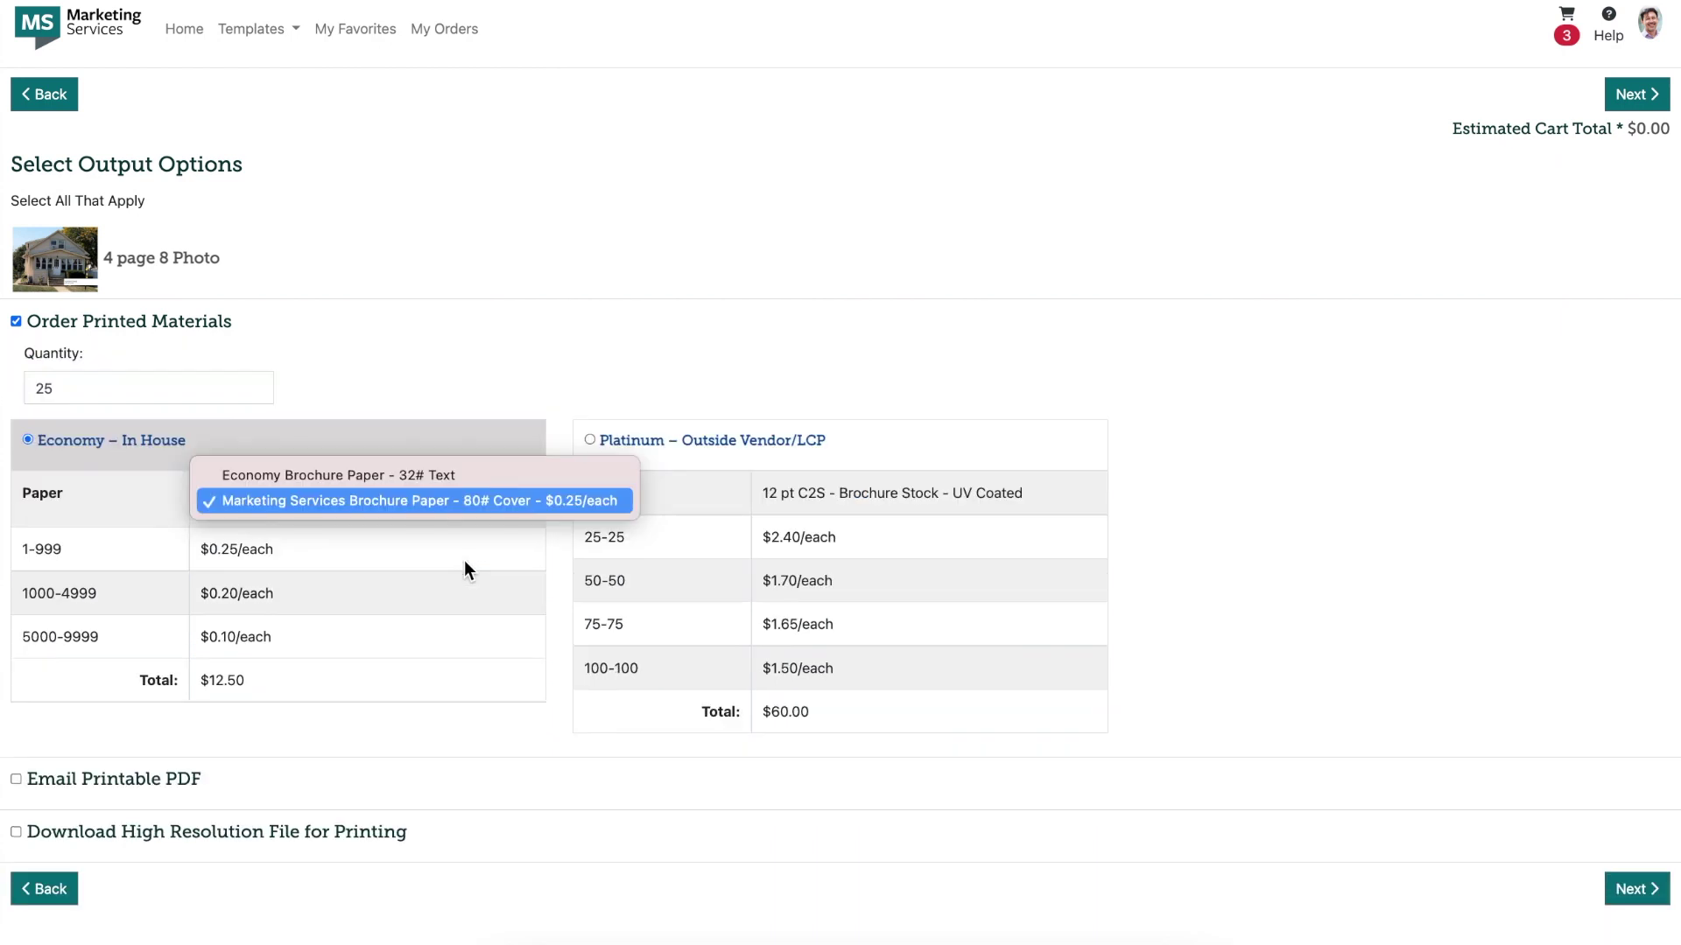
left_click(471, 504)
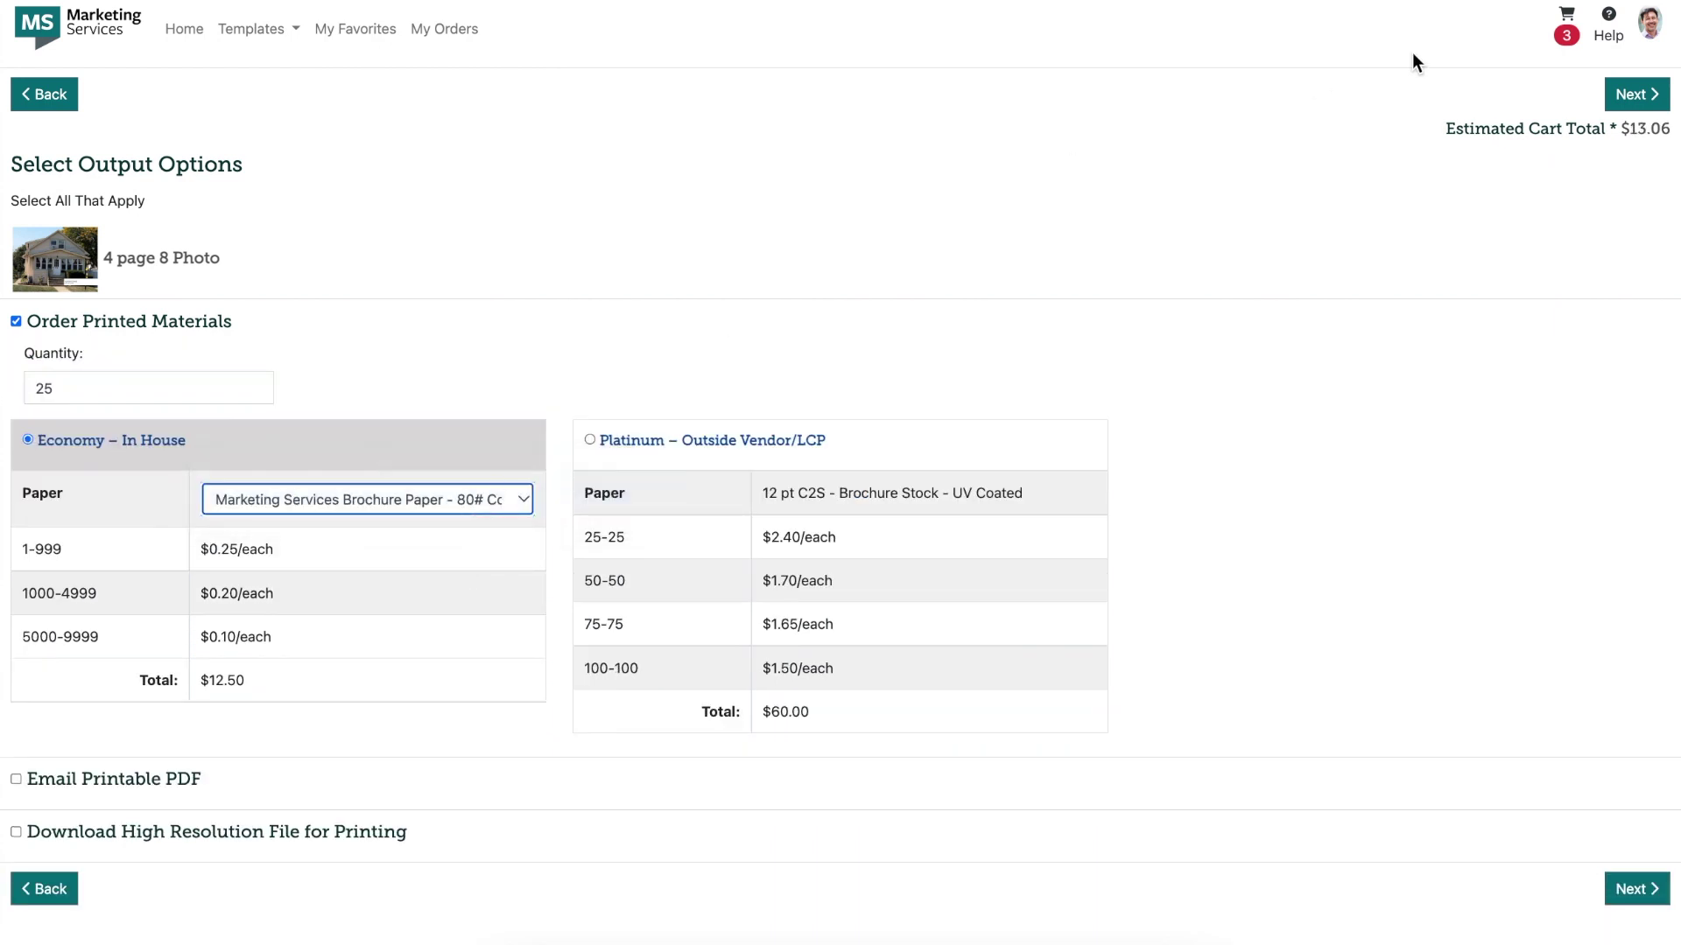
left_click(1636, 93)
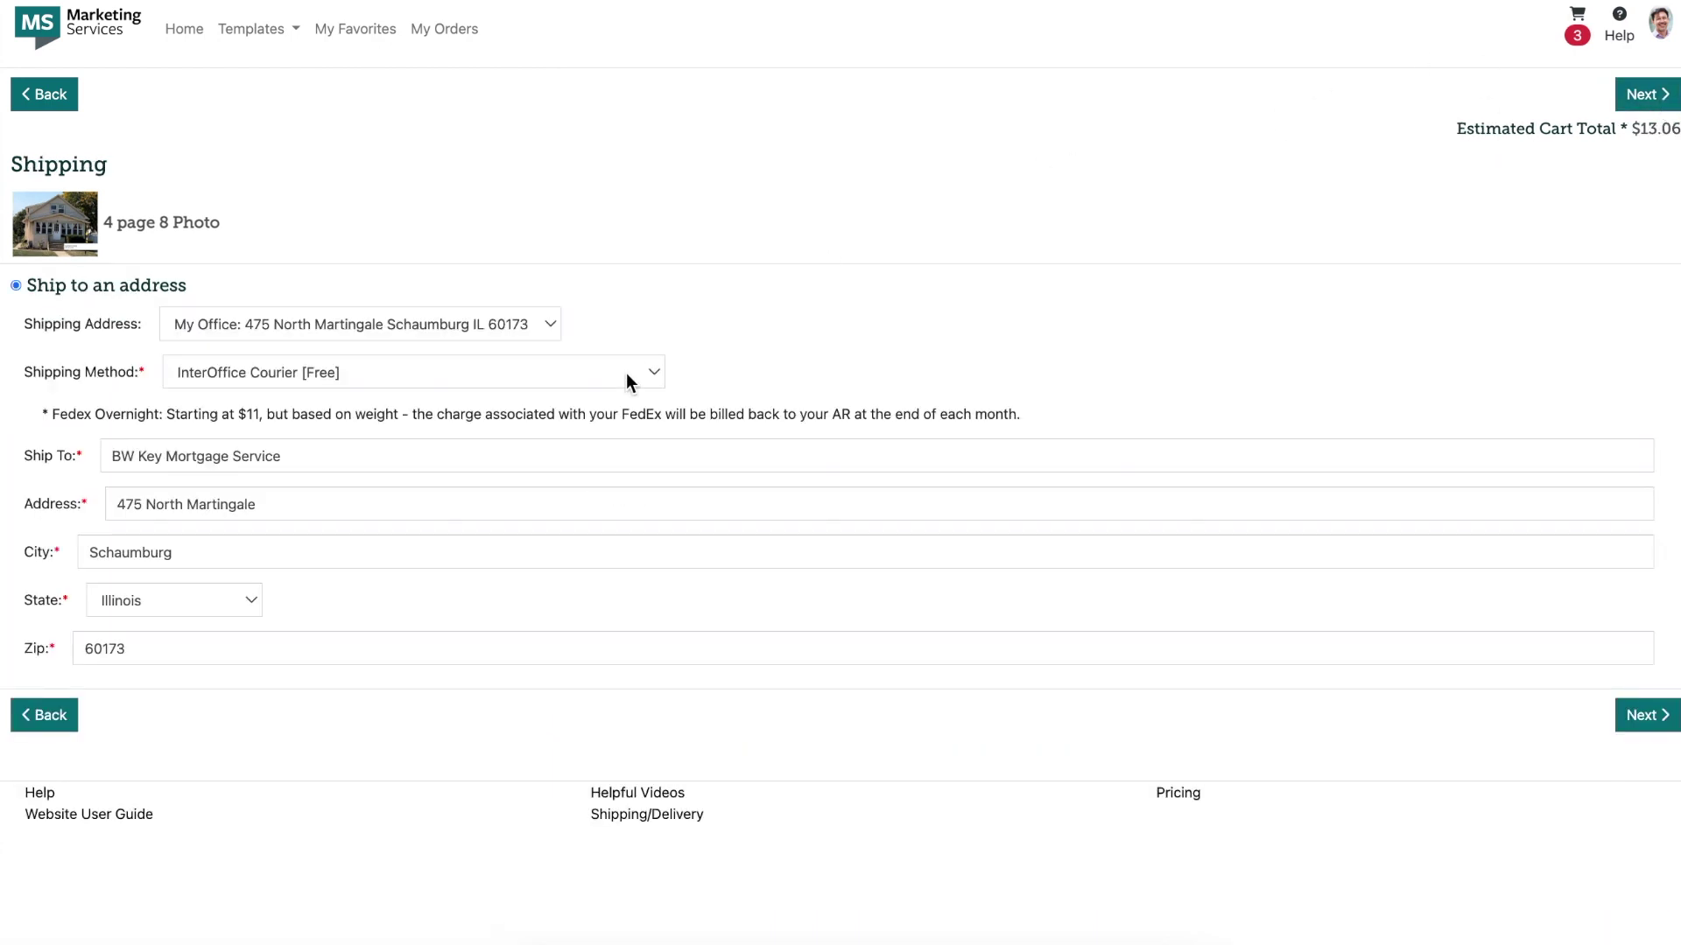
Step: Keep shipping to the office address and go to the cart
left_click(537, 324)
left_click(539, 318)
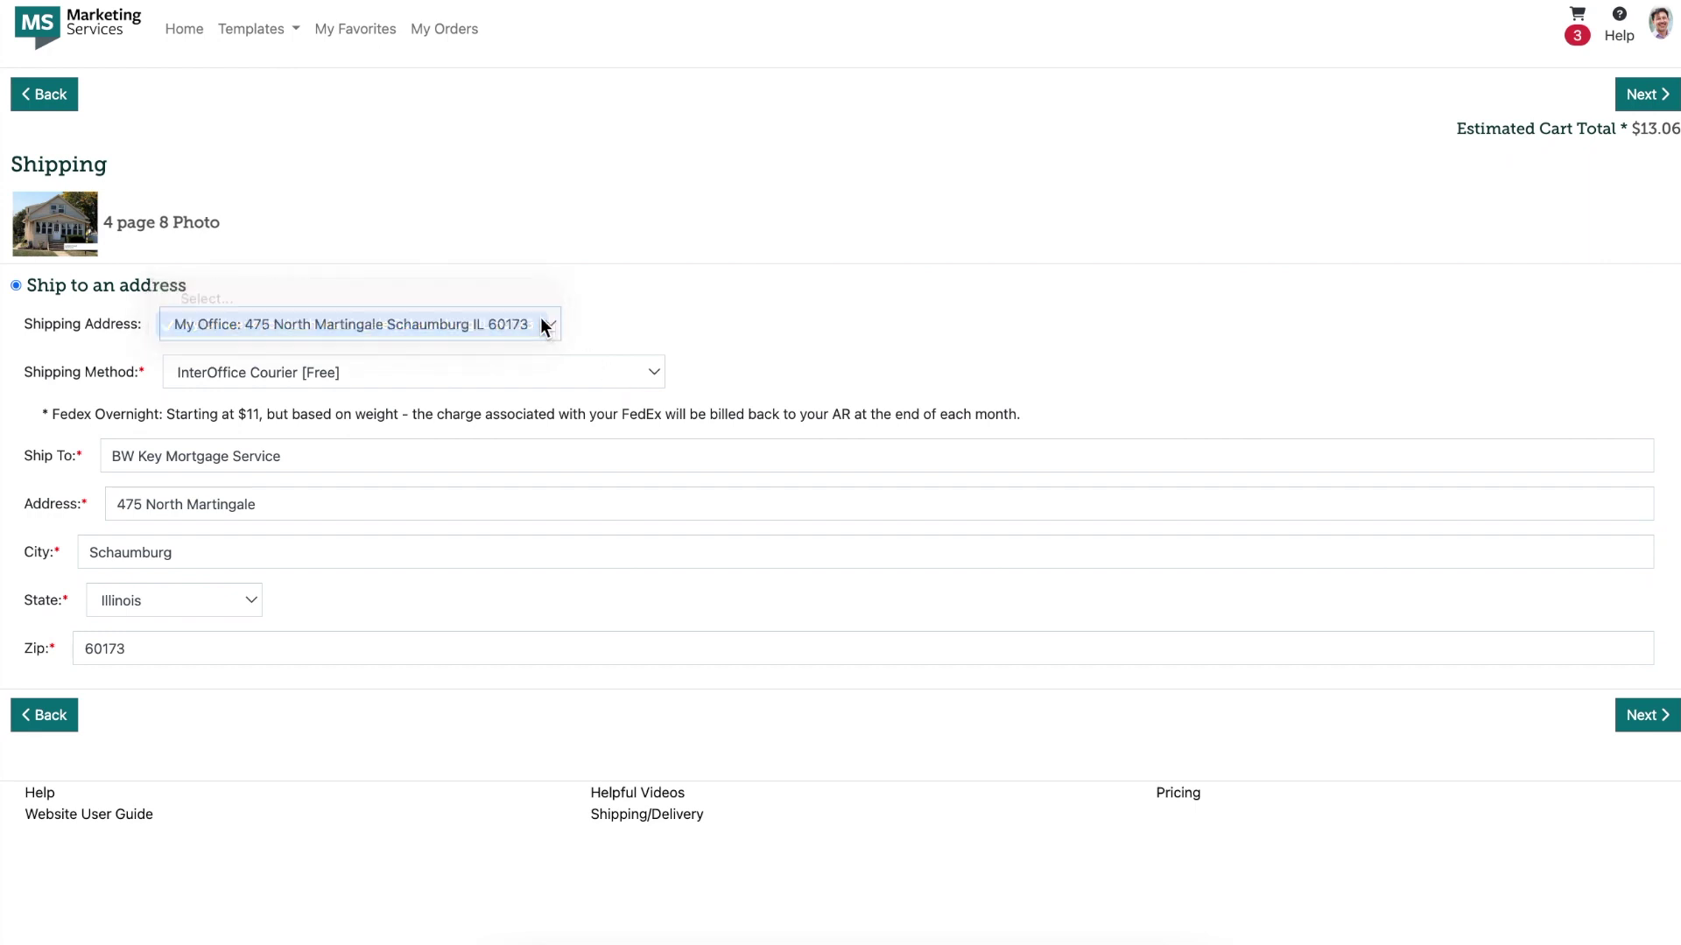
left_click(1636, 98)
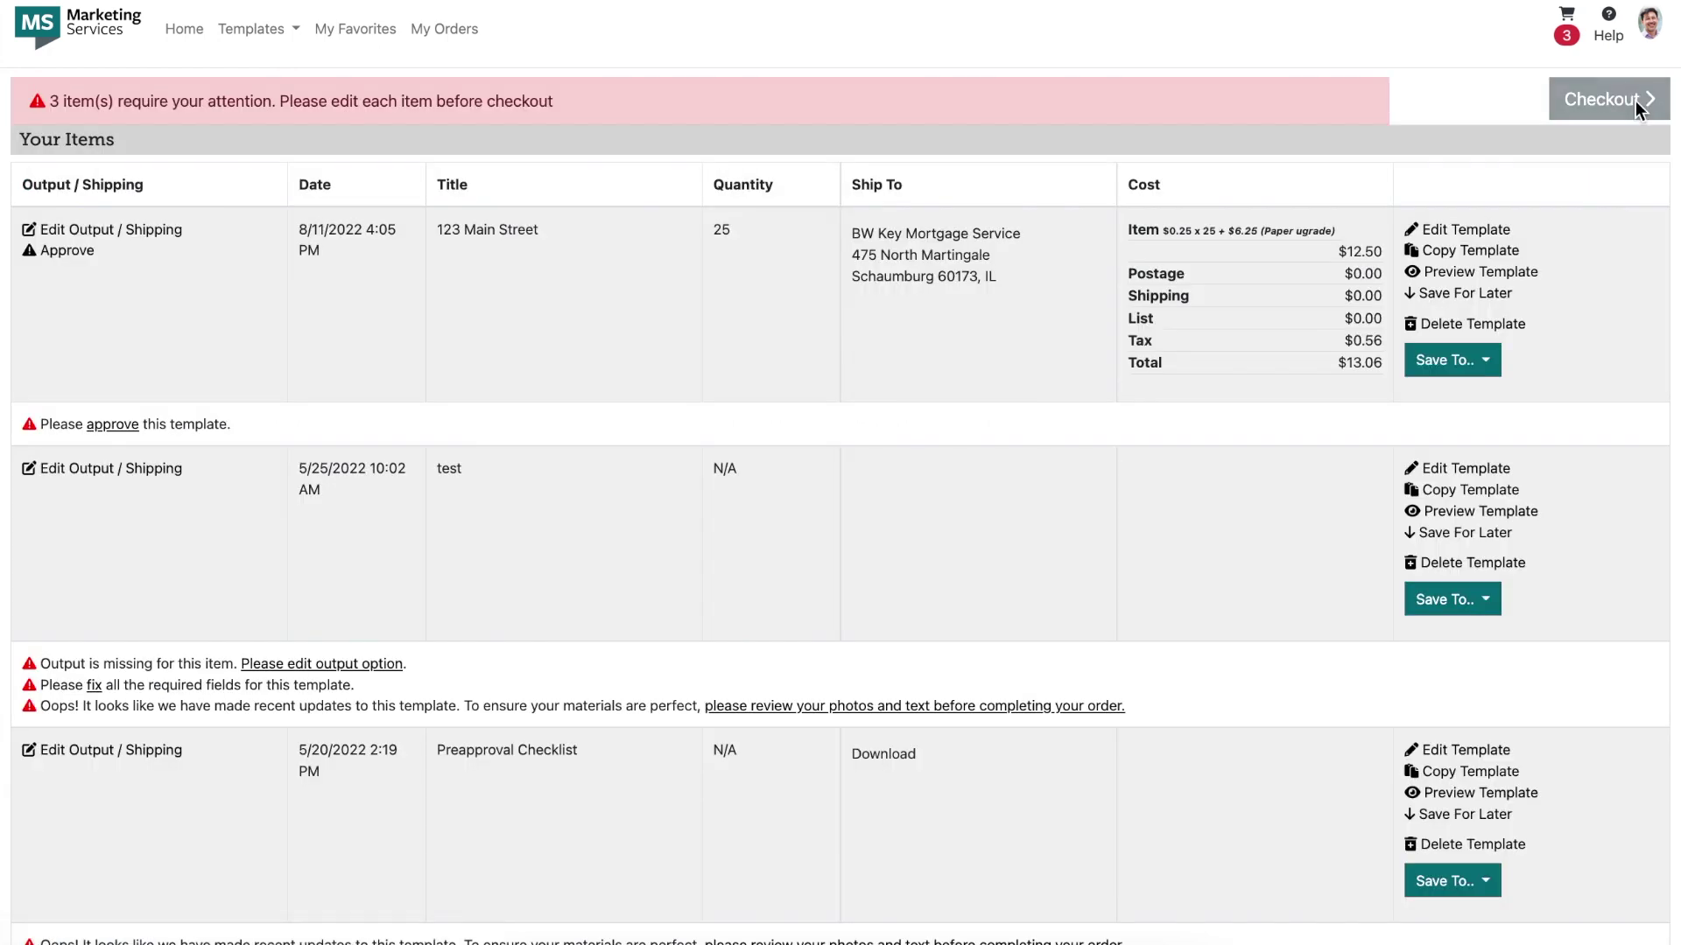
Step: Delete the test item and save the Preapproval Checklist for later
scroll(1140, 548, "down", 2)
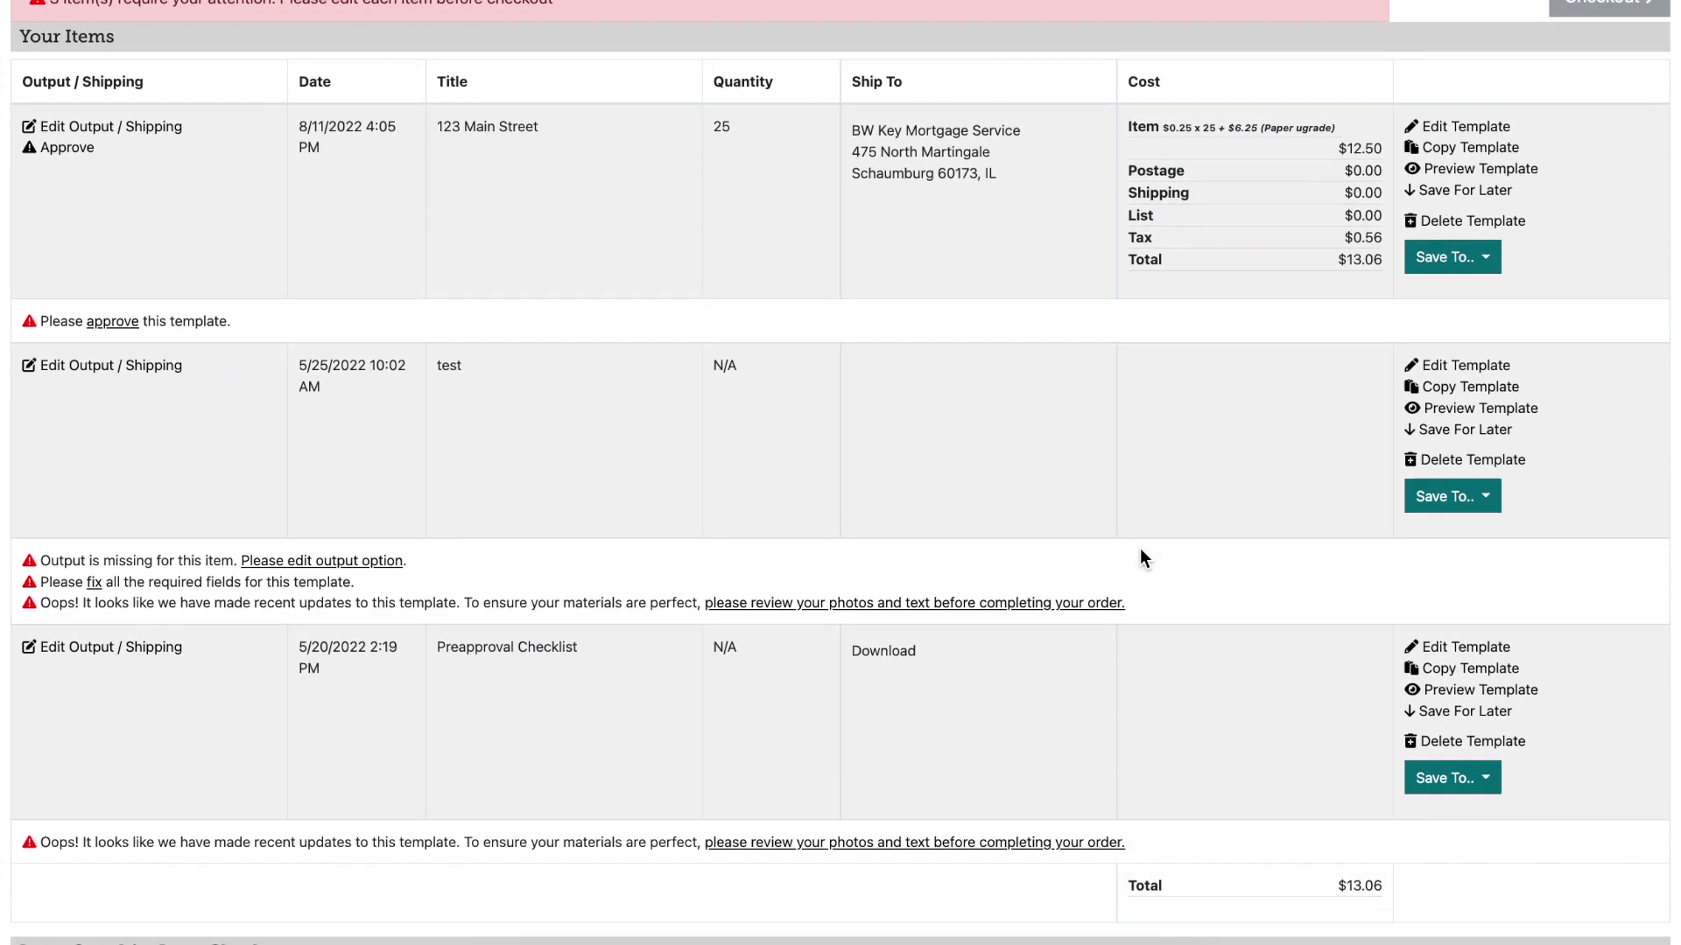
scroll(1139, 548, "up", 2)
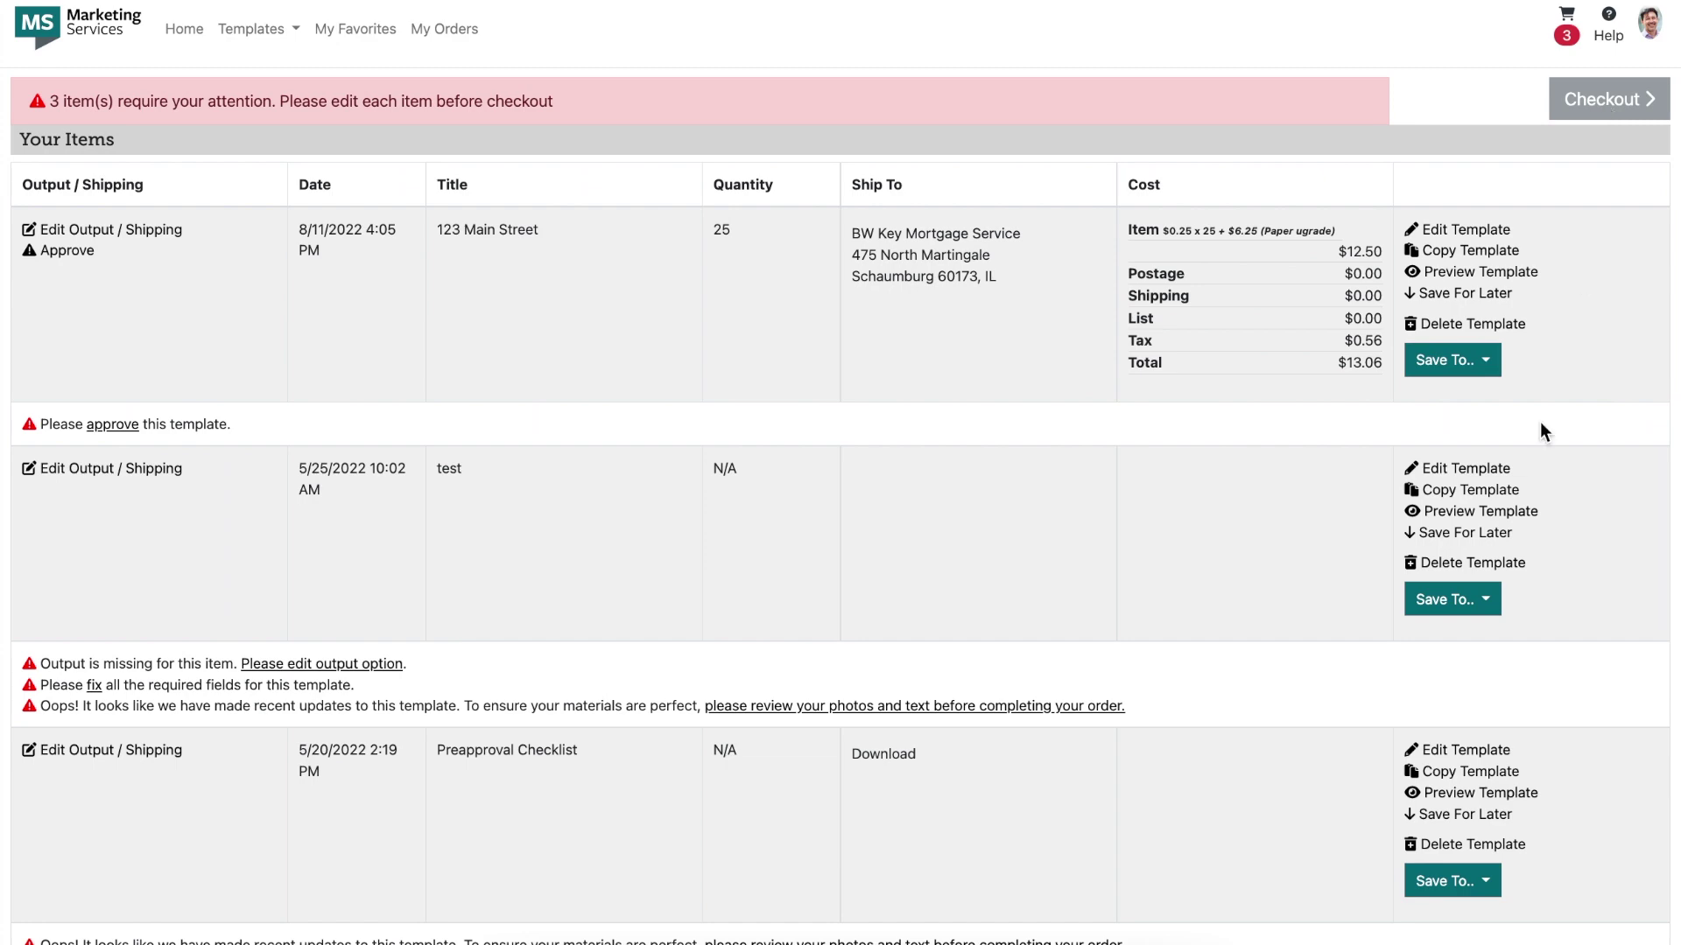
left_click(1478, 564)
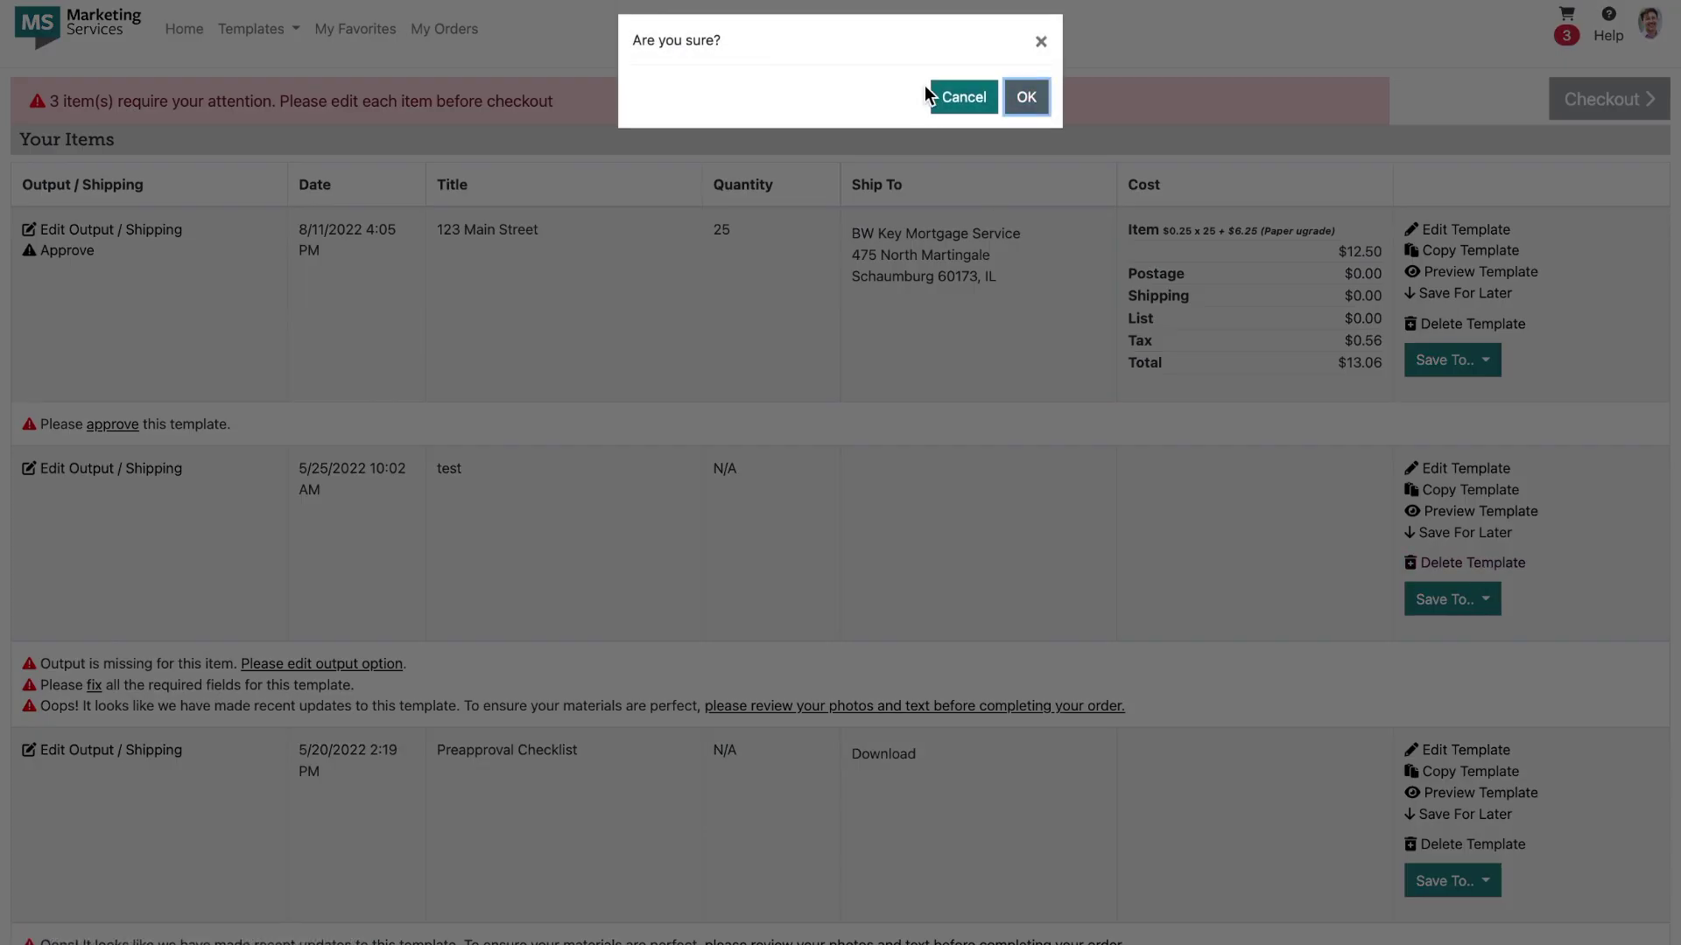
left_click(1024, 97)
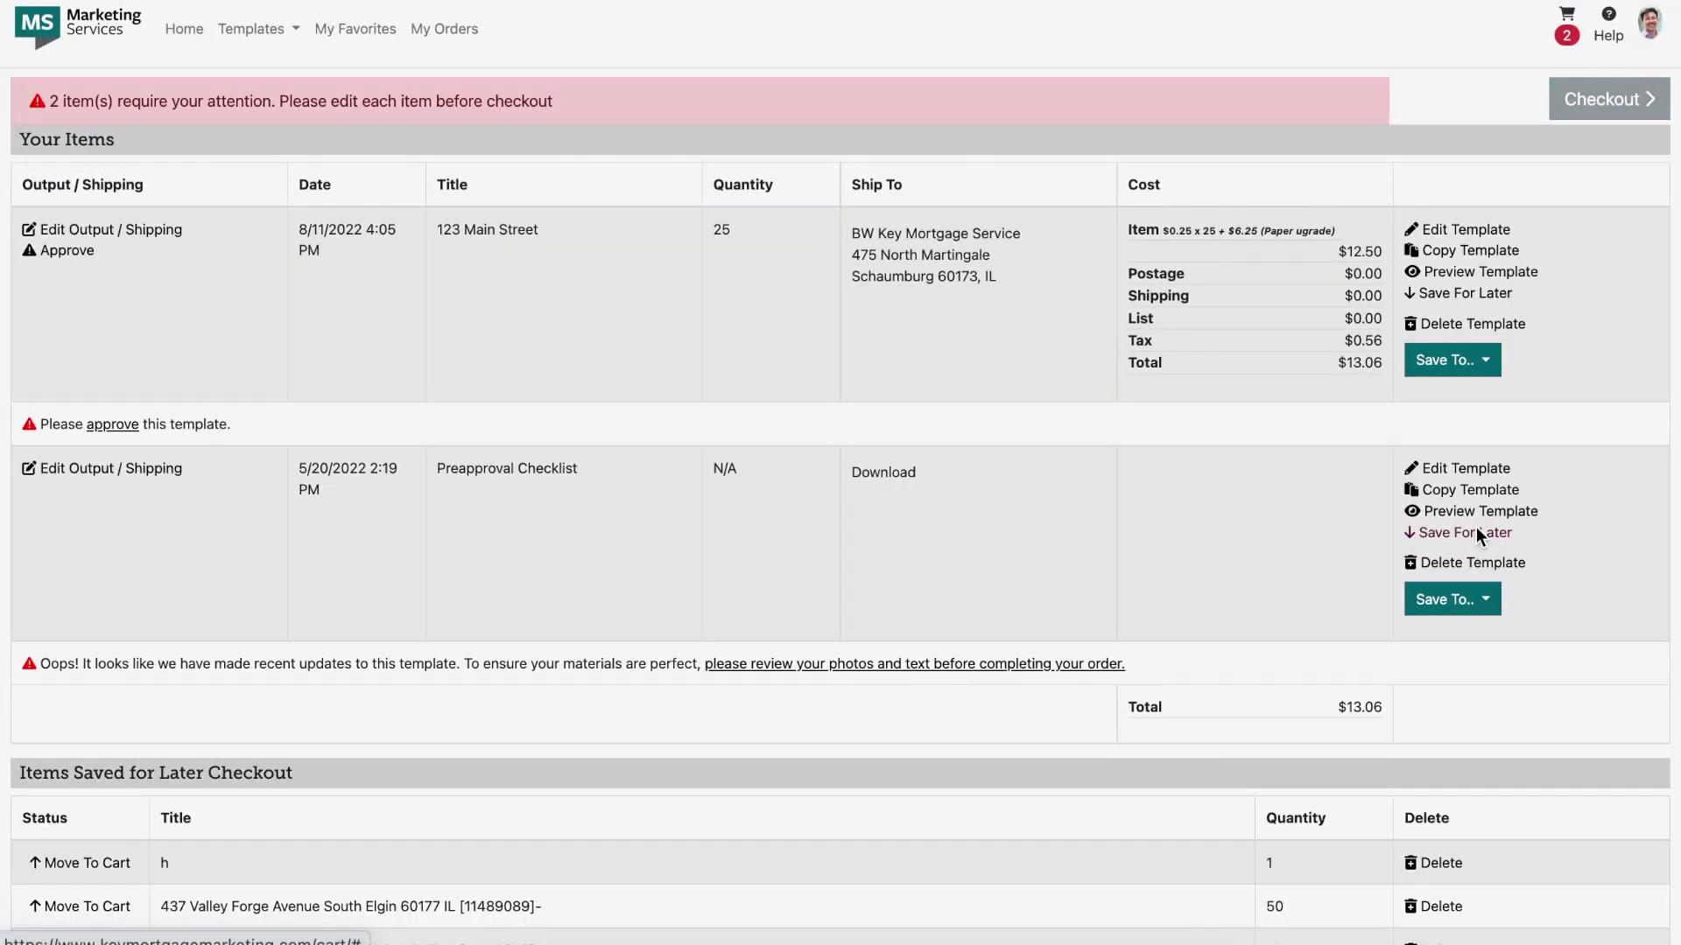
left_click(1477, 531)
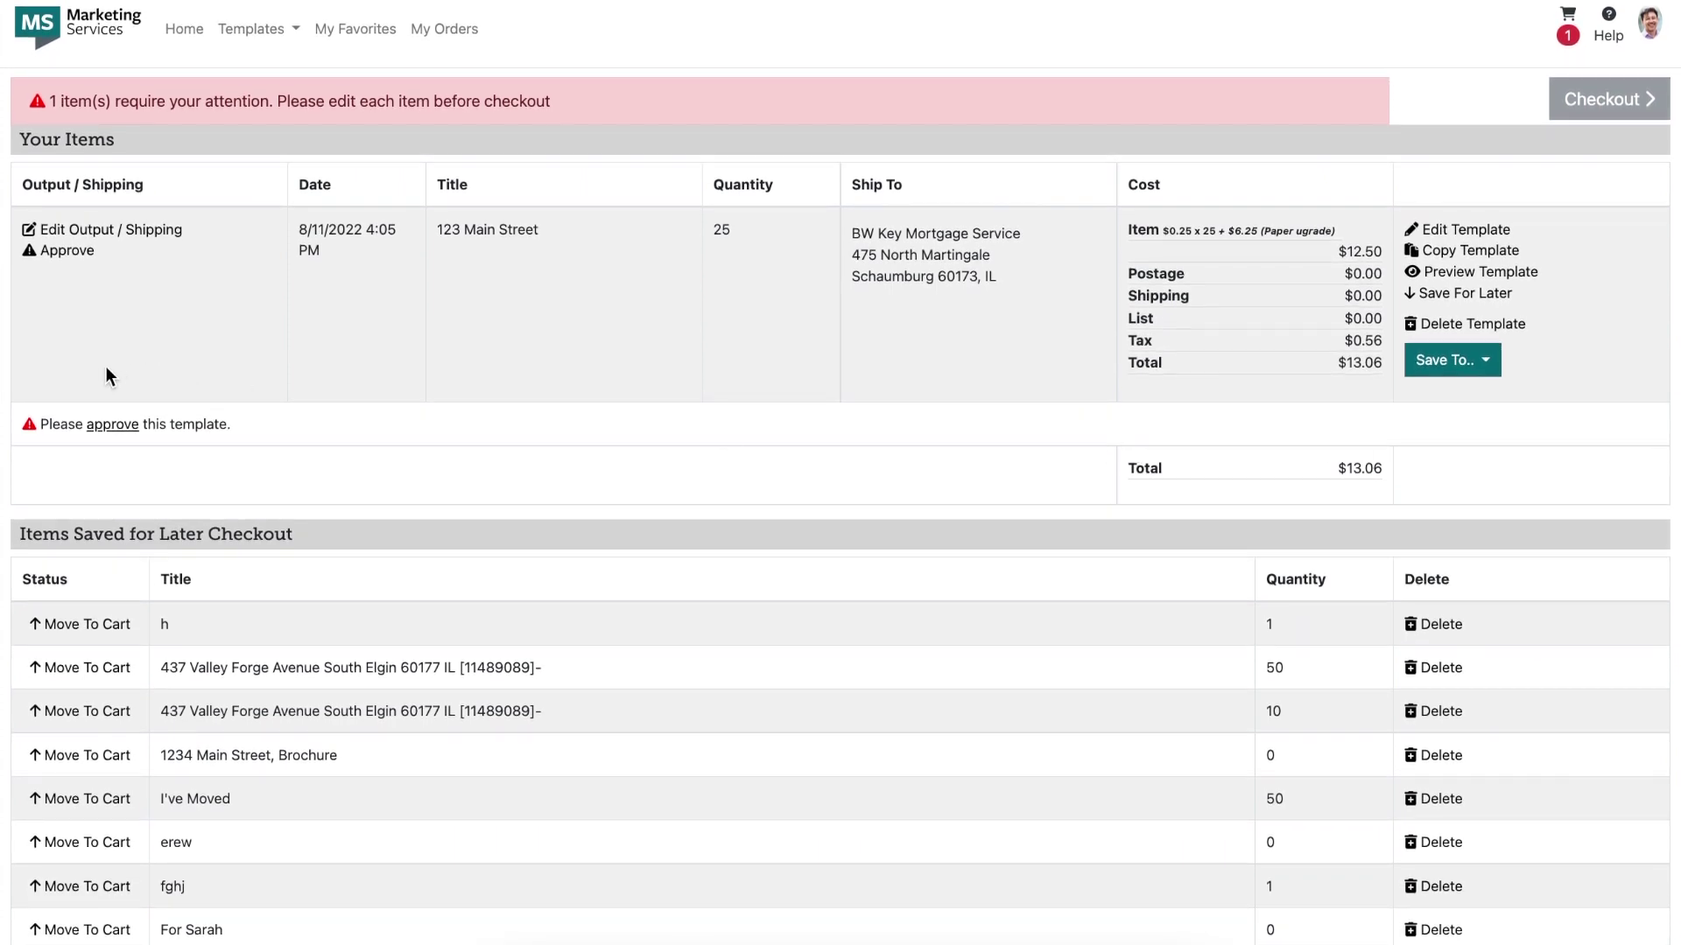
left_click(93, 430)
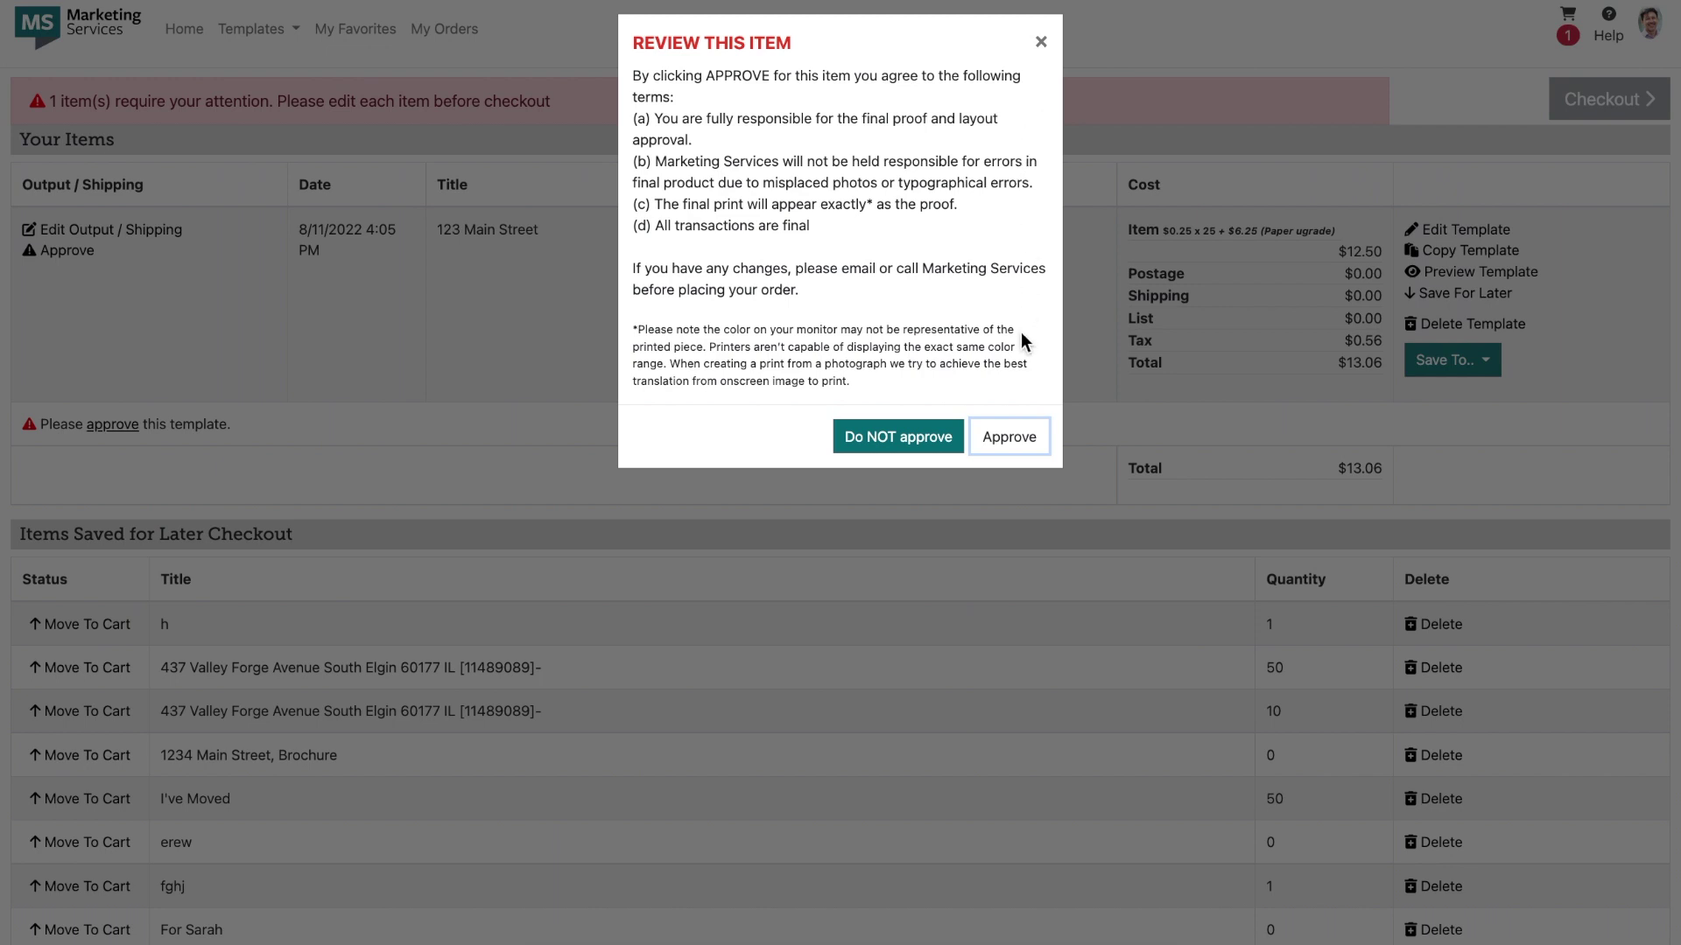
Step: Approve the 123 Main Street proof and proceed to checkout
left_click(1007, 437)
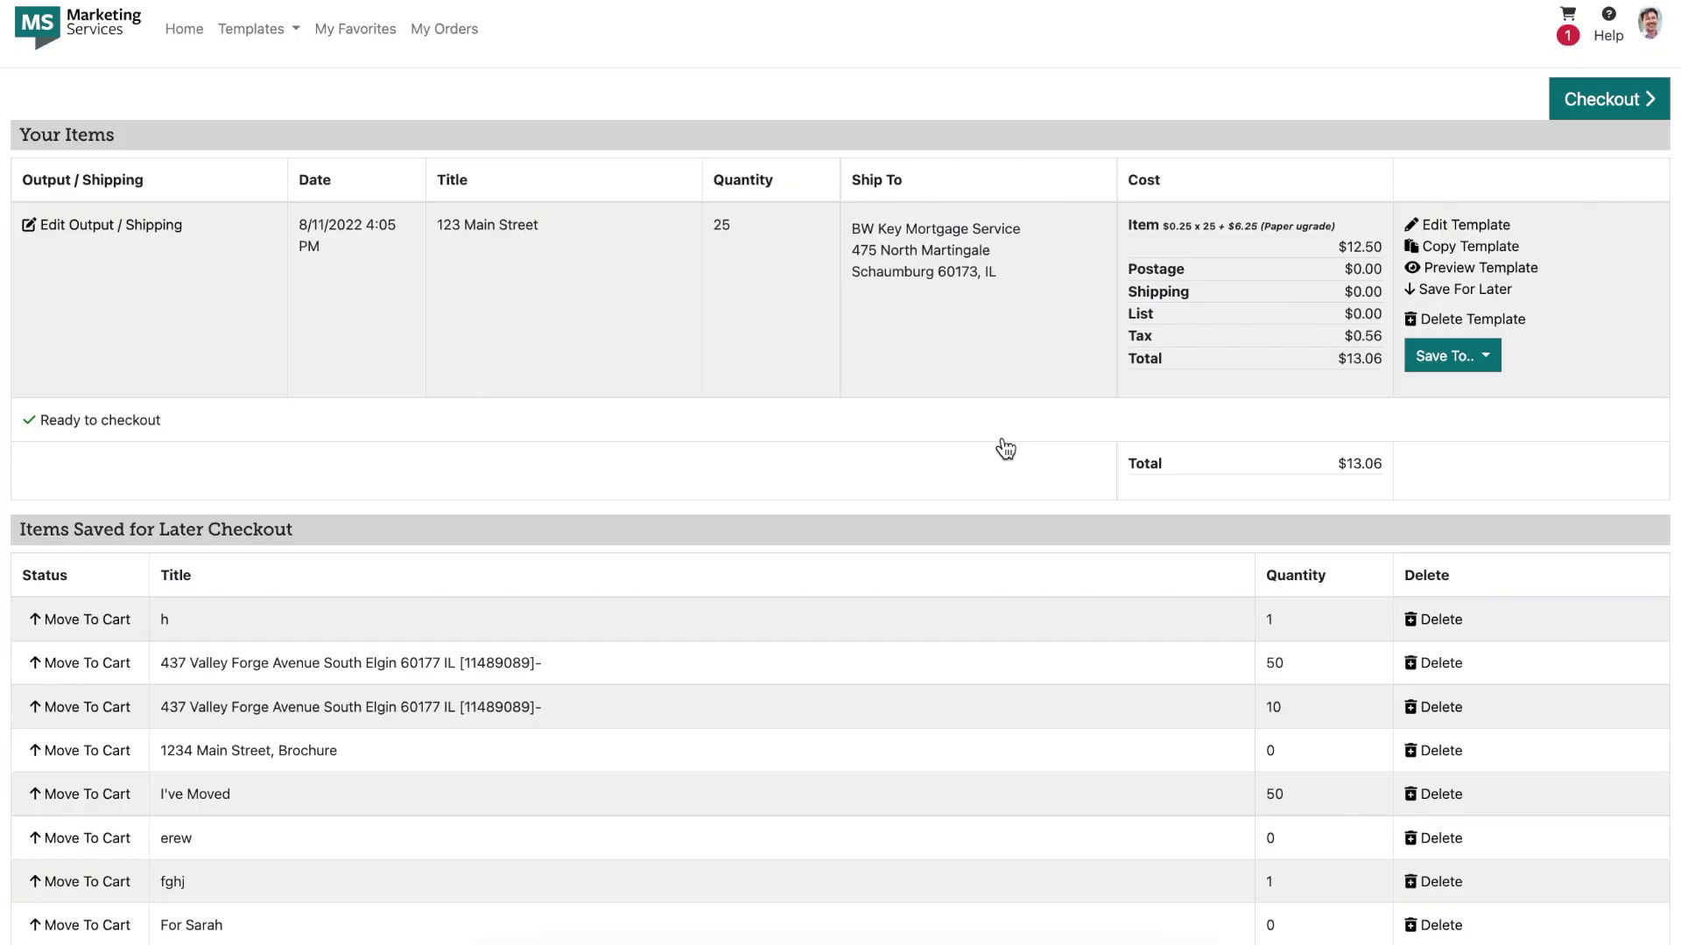
left_click(1592, 100)
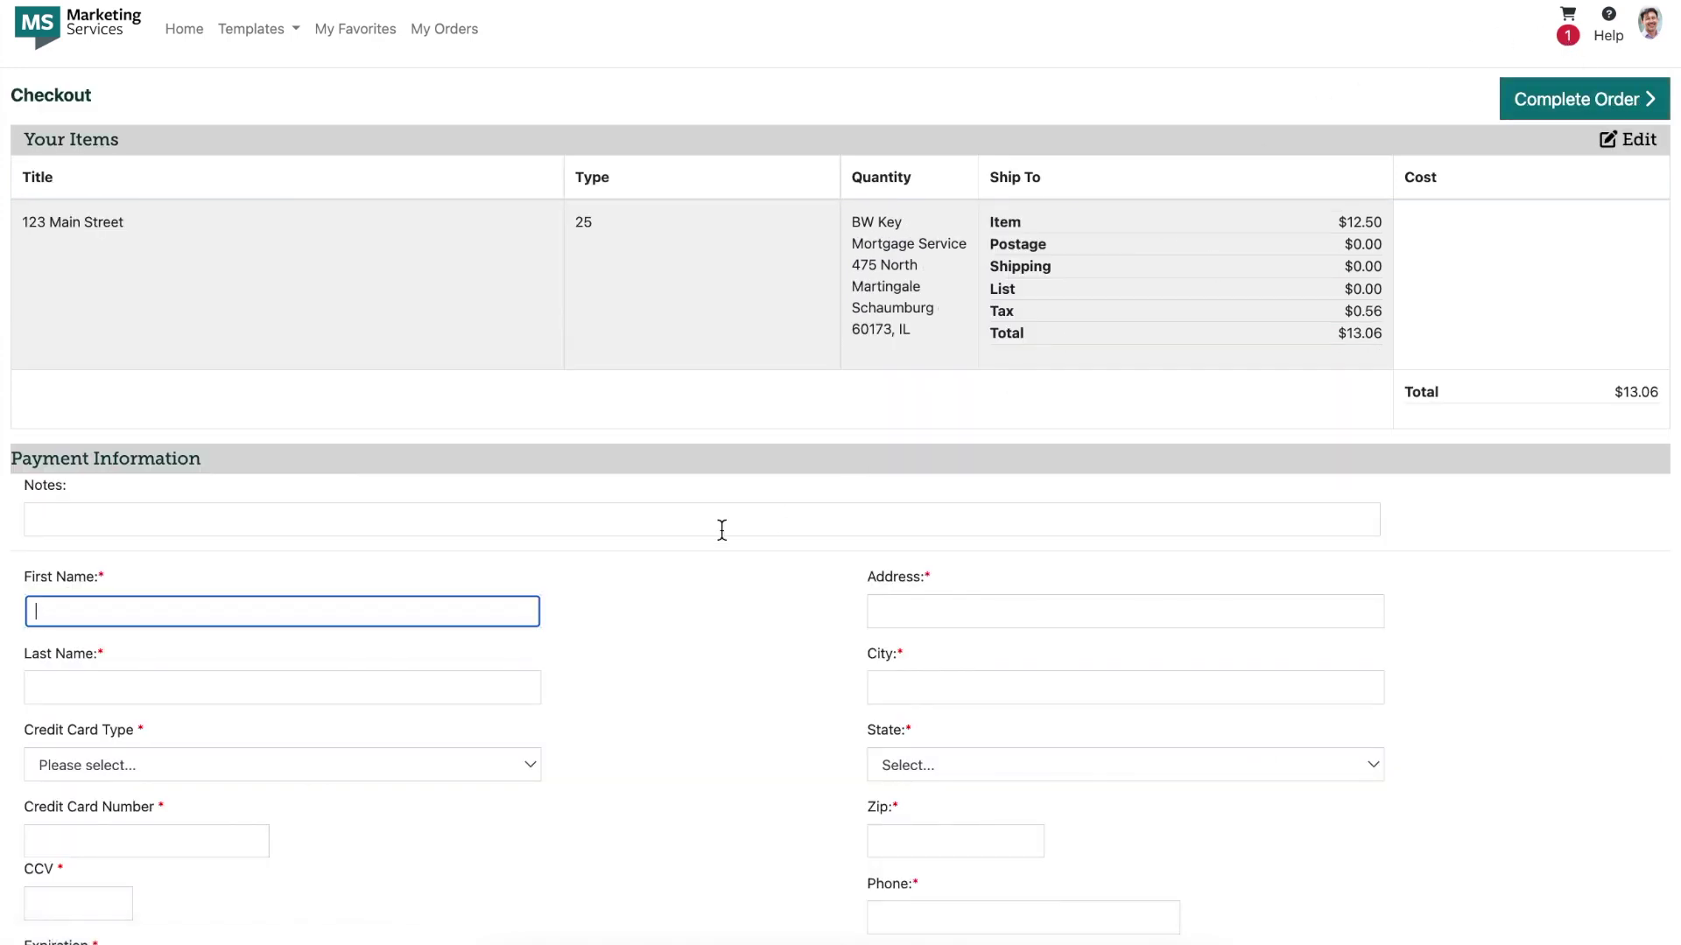
Step: Enter the buyer's first and last name on the payment form
left_click(472, 694)
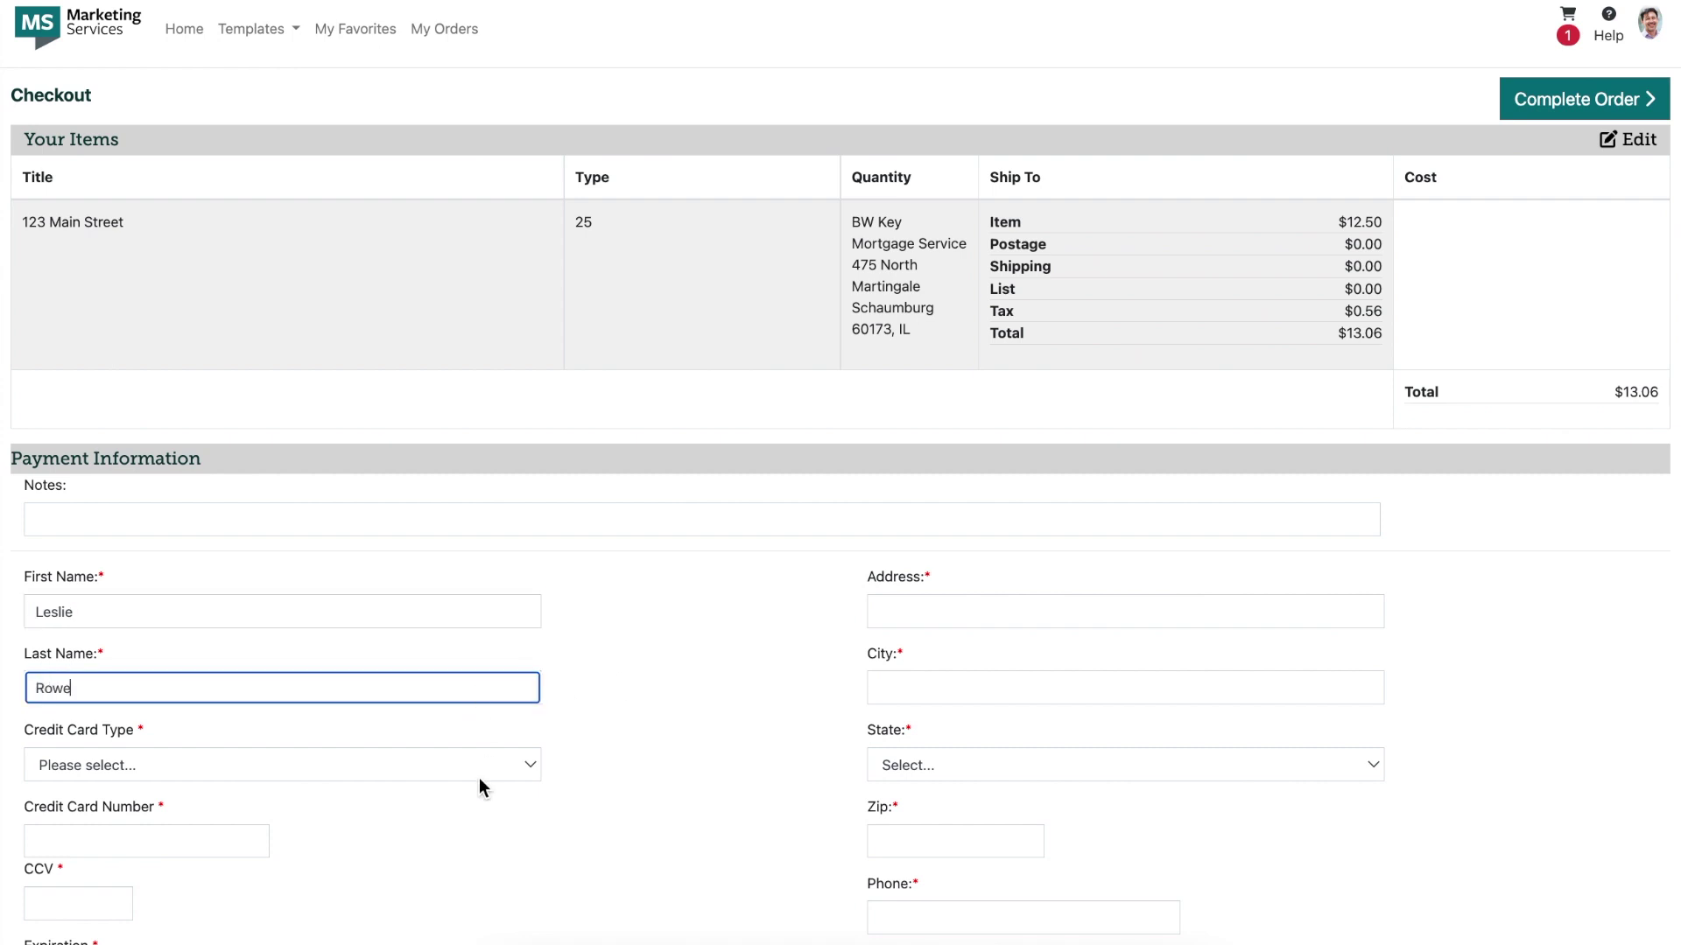
scroll(479, 778, "down", 2)
scroll(1181, 671, "up", 2)
Step: Fill in the street address, city, state Illinois and zip code, then attempt to complete the order
left_click(1071, 610)
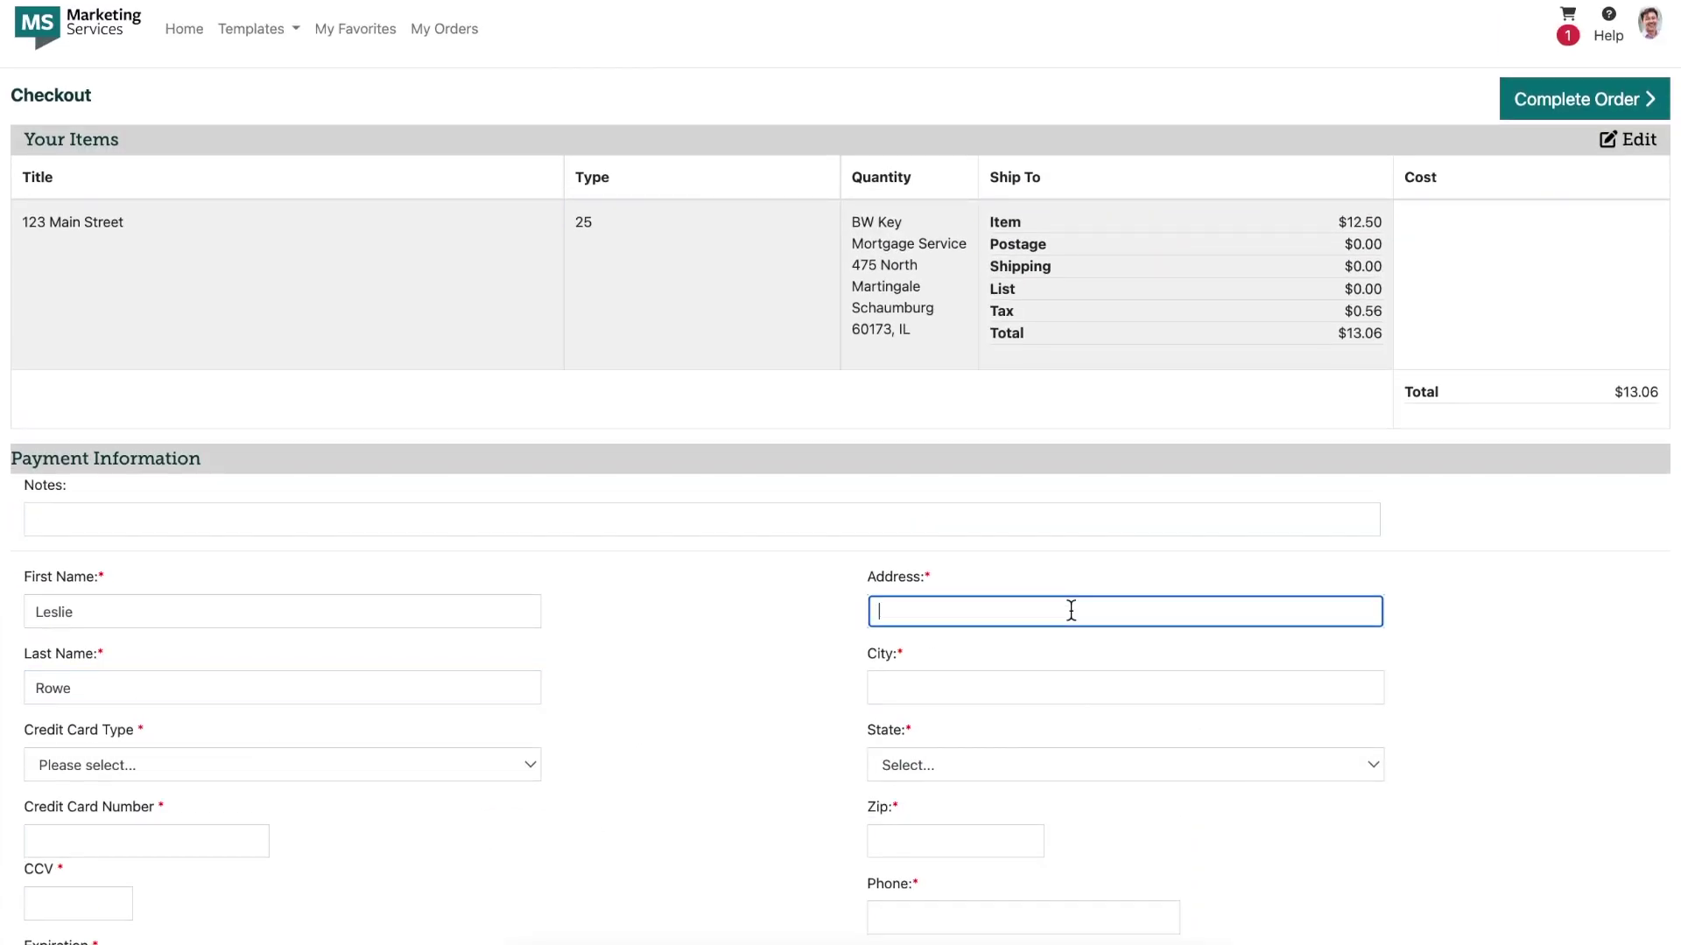
type("120 S LaSalle Street")
key("Tab")
type("Chicago")
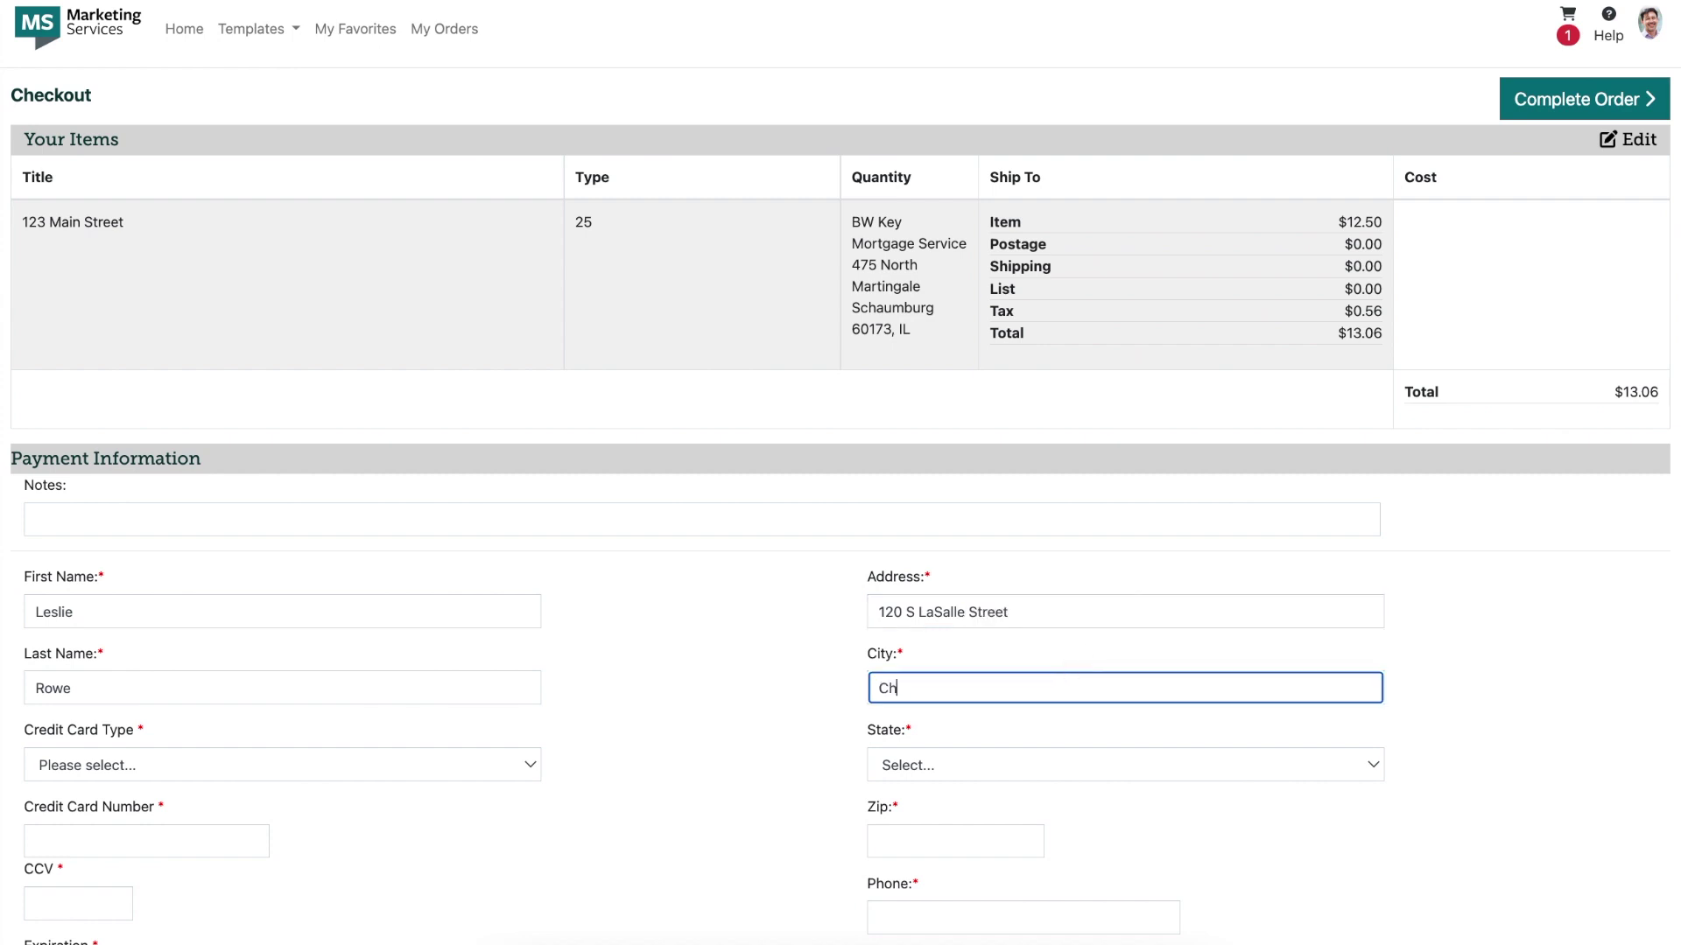
left_click(1000, 762)
left_click(919, 926)
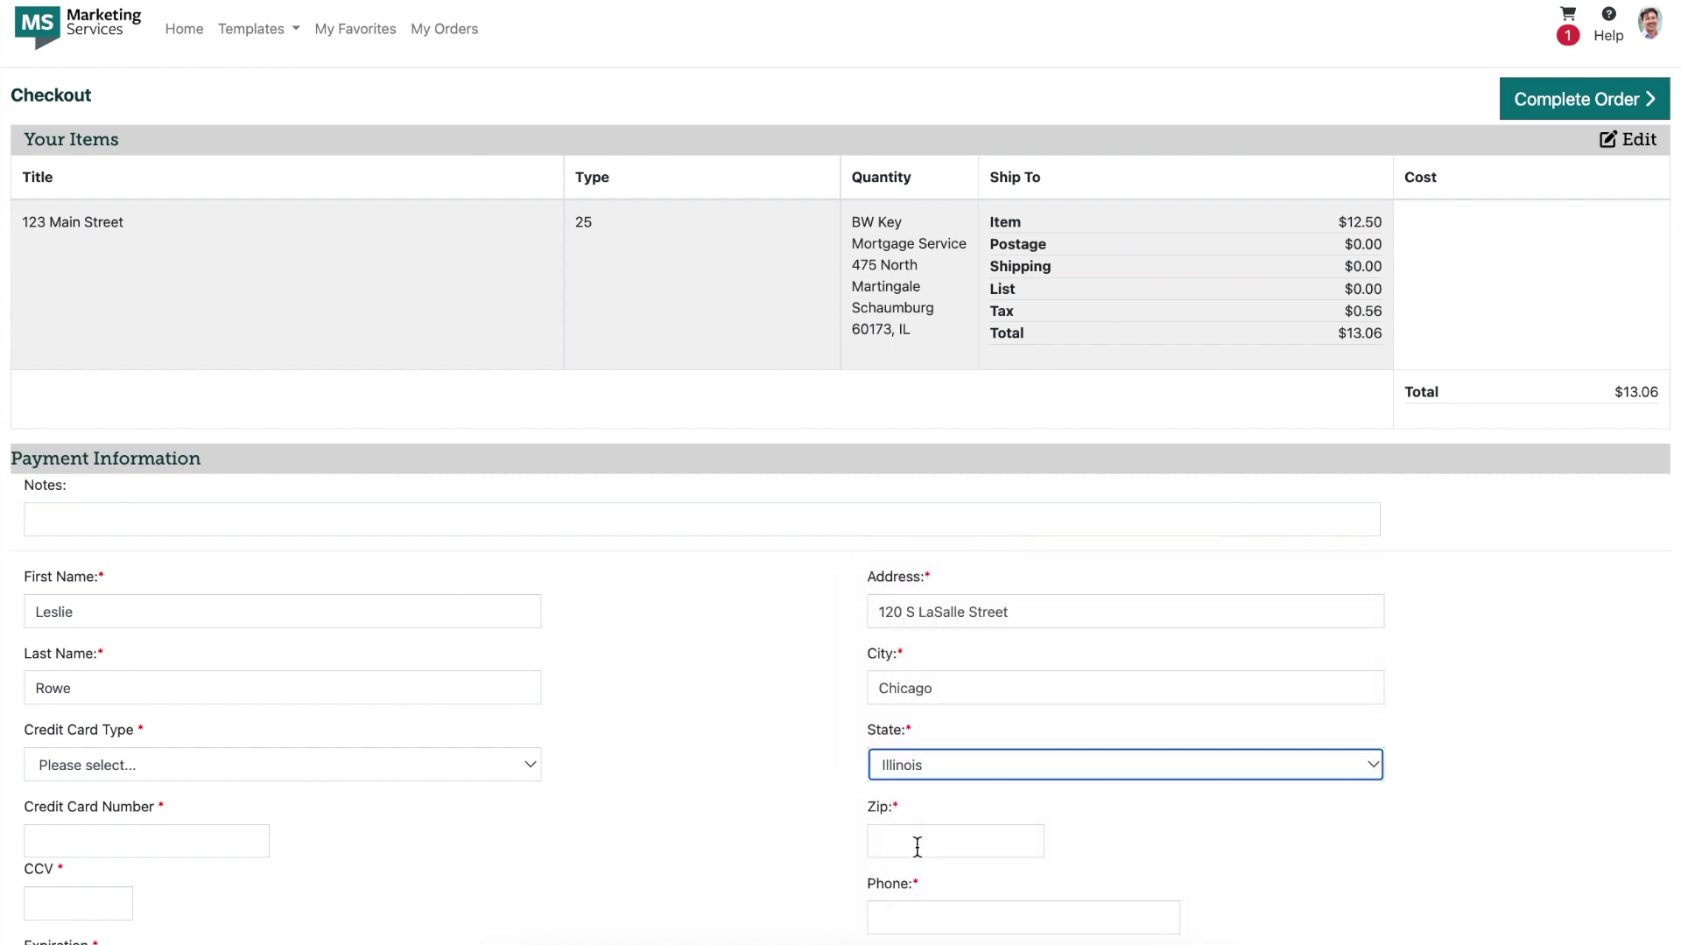
left_click(919, 842)
type("60586")
left_click(1047, 911)
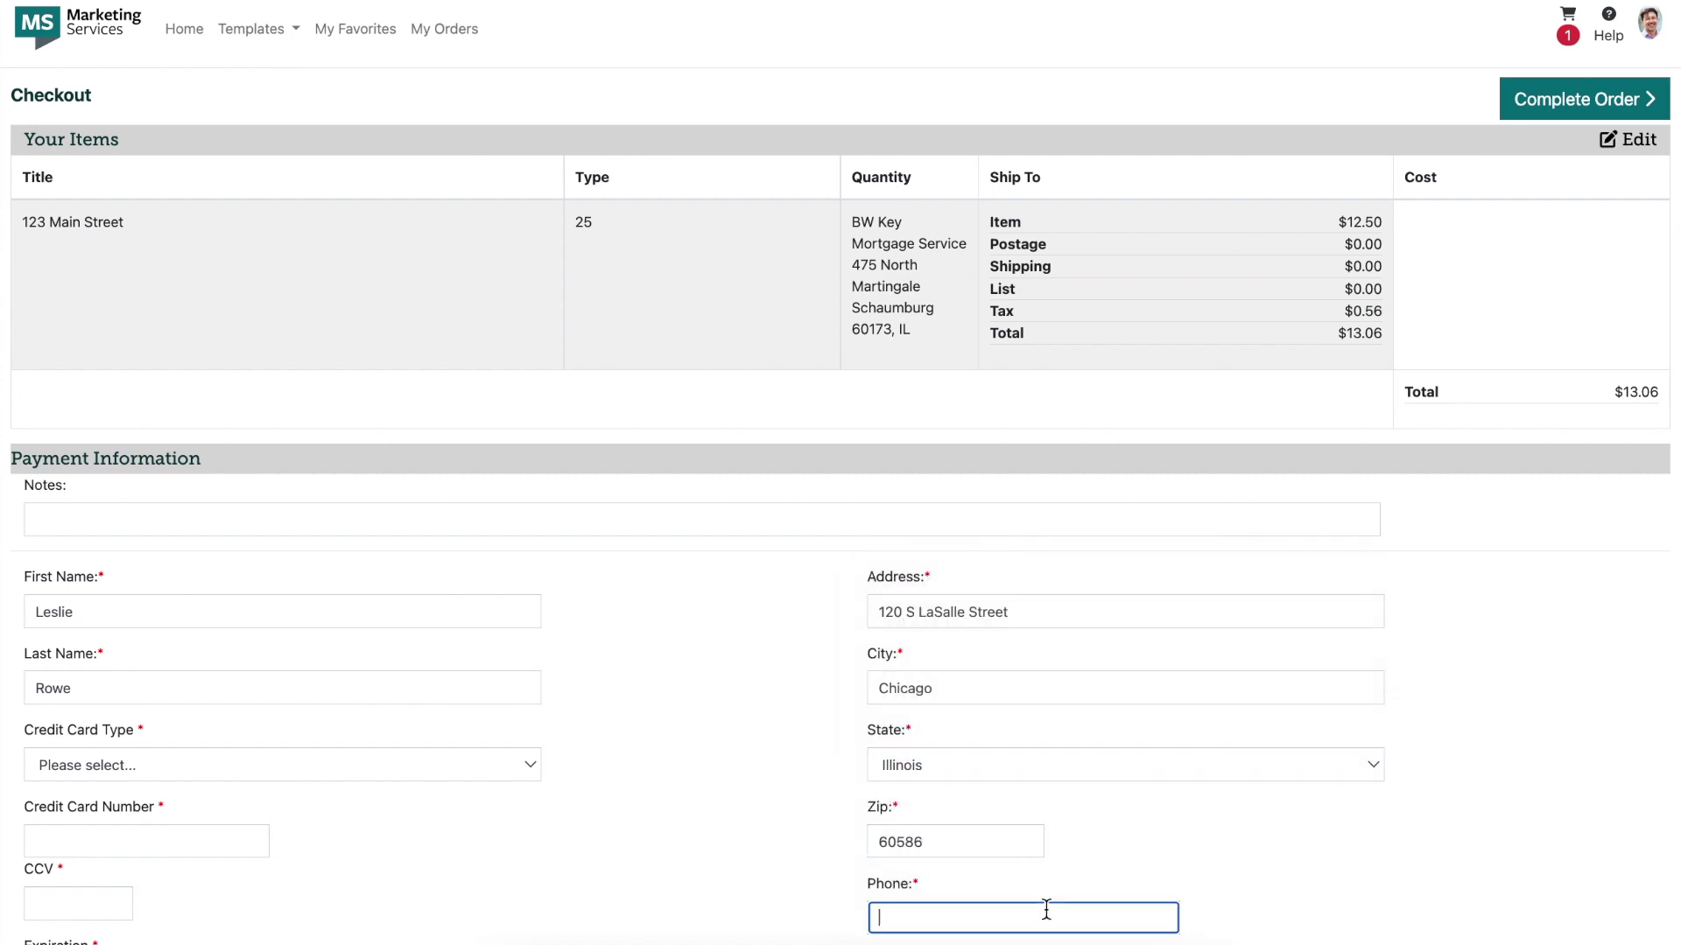
left_click(1600, 103)
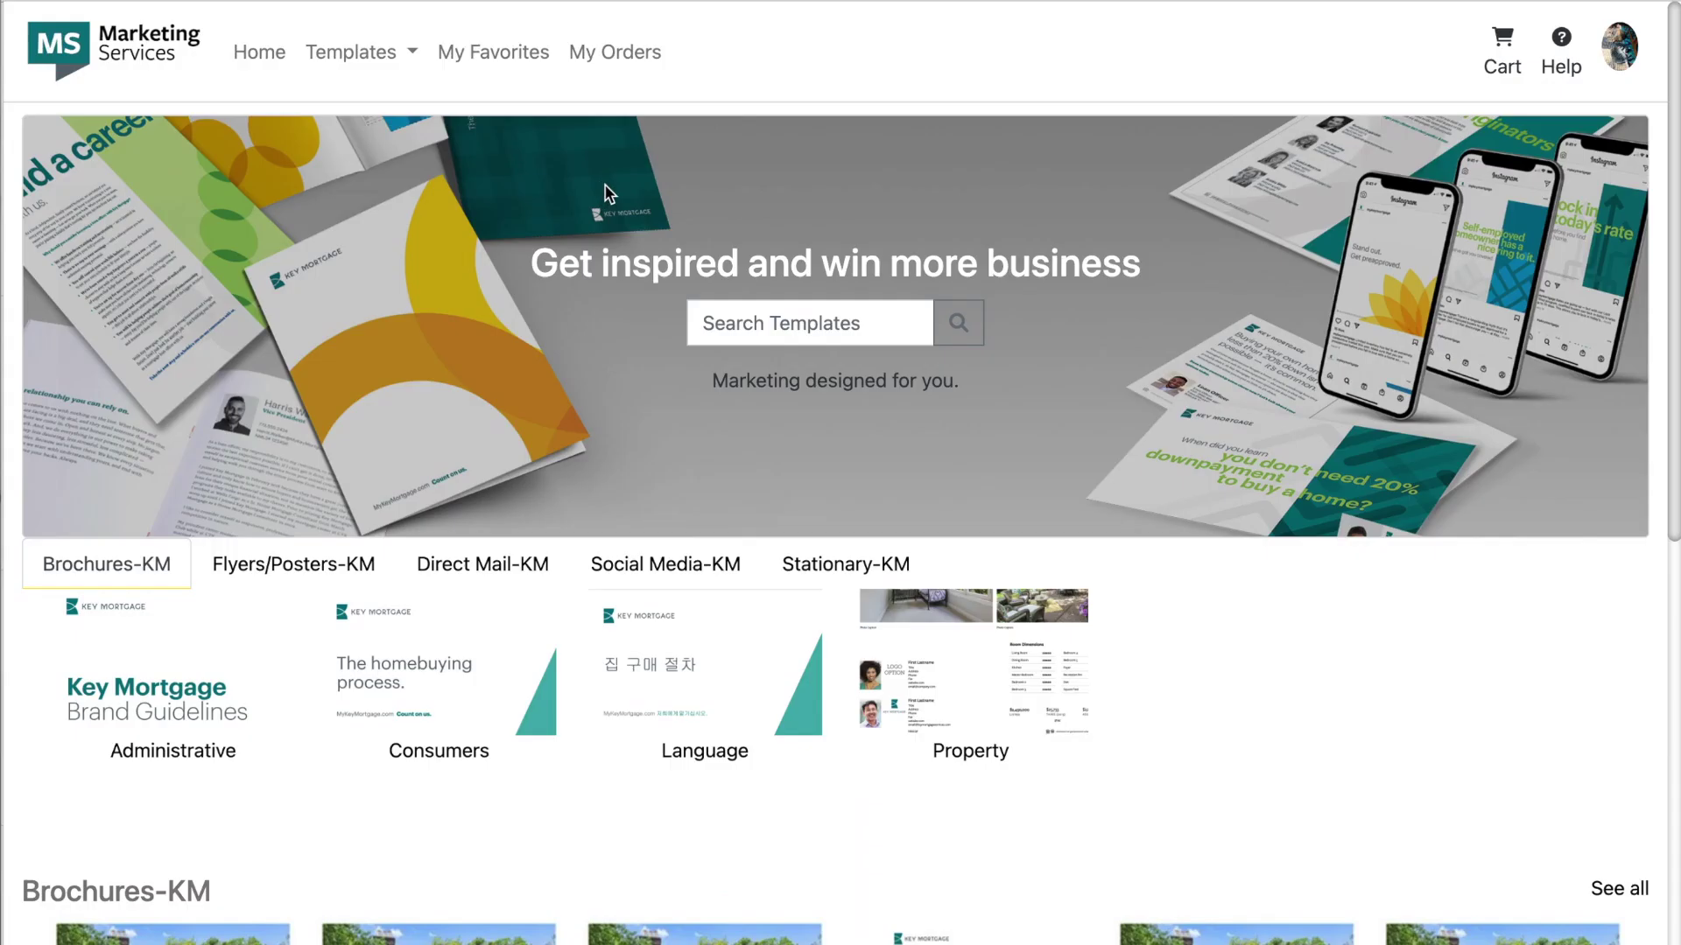
Step: Show the Direct Mail templates filtered to Agent and select I've Moved Announcement -A
left_click(479, 569)
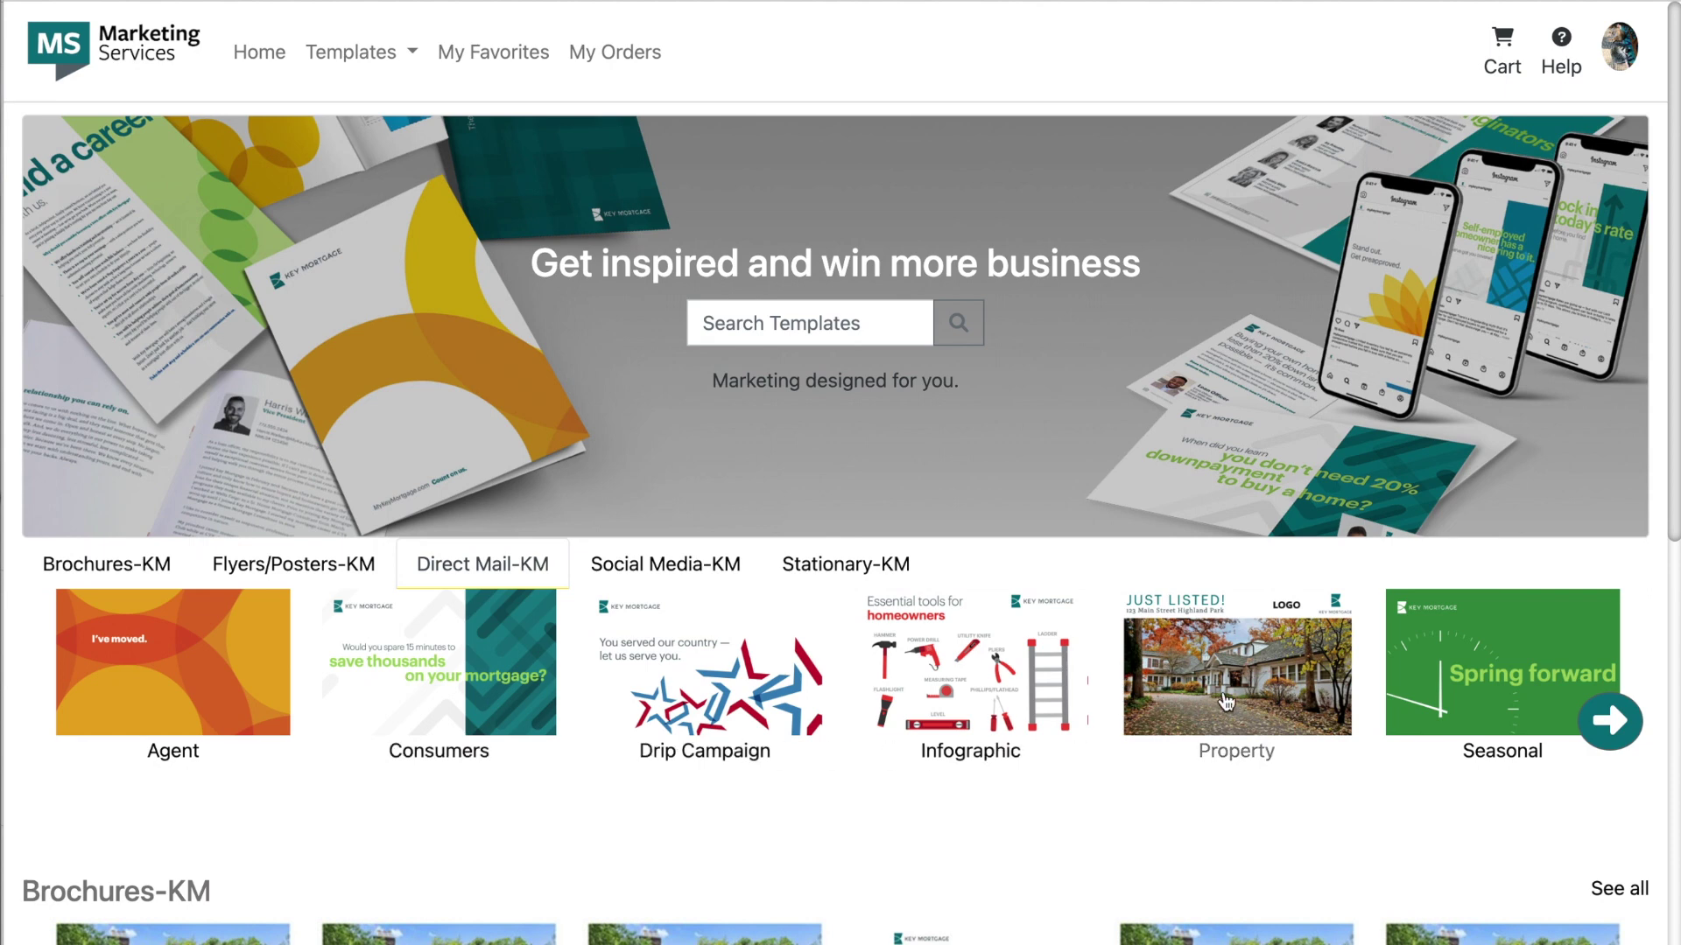
left_click(414, 58)
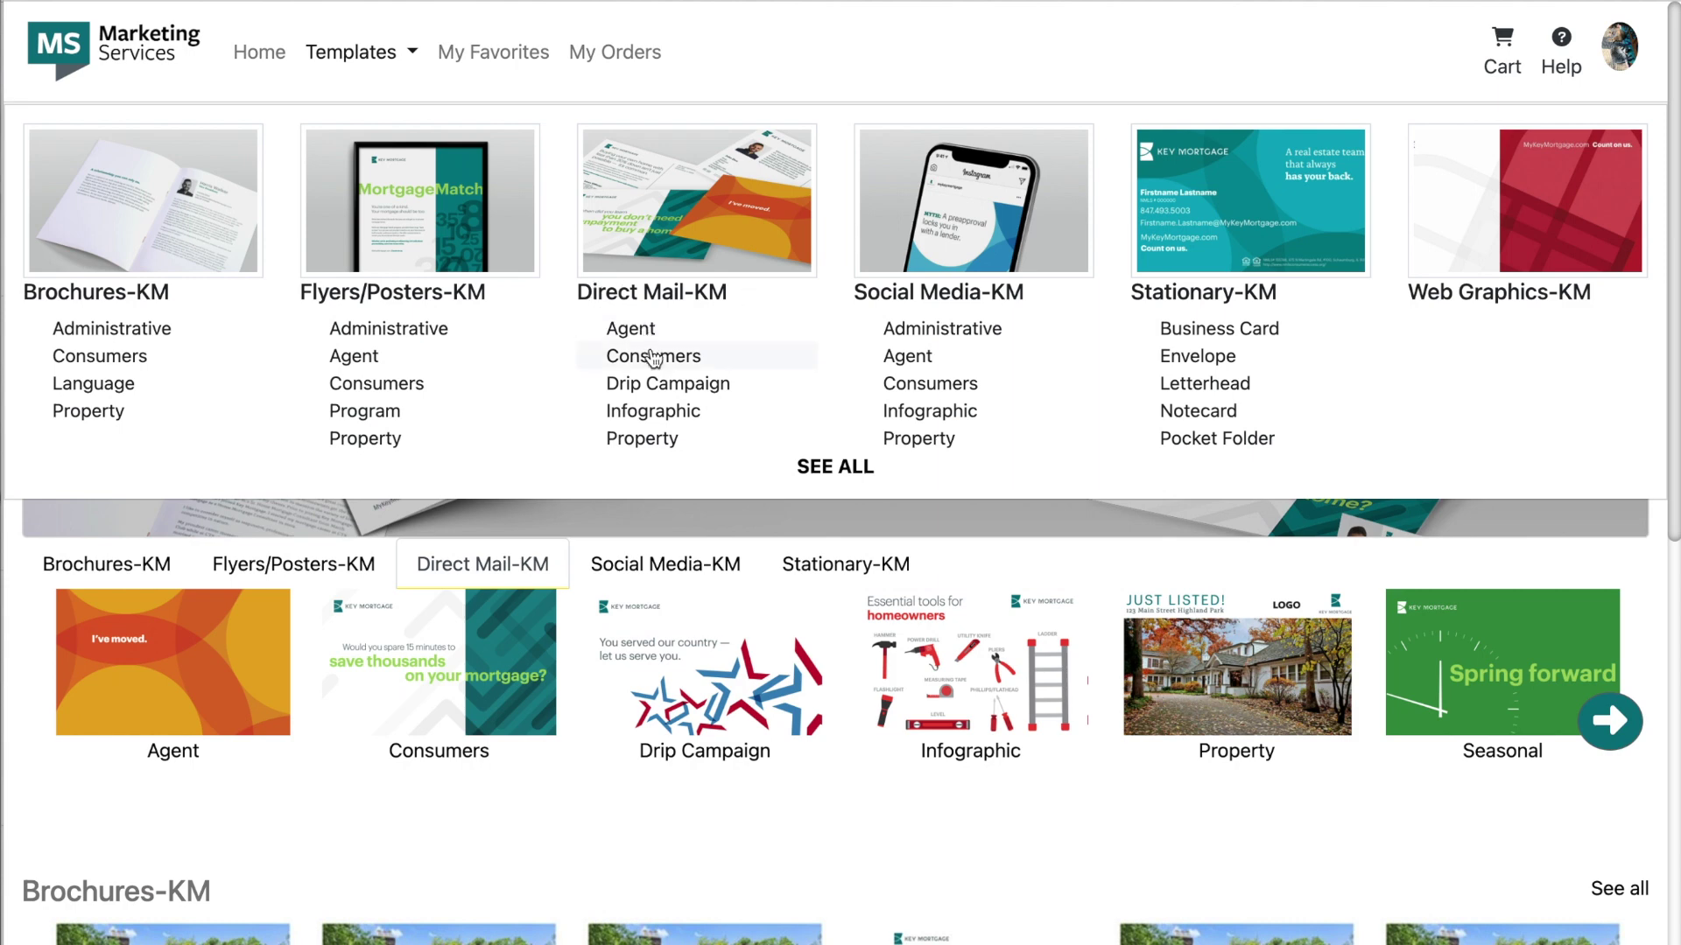
left_click(682, 292)
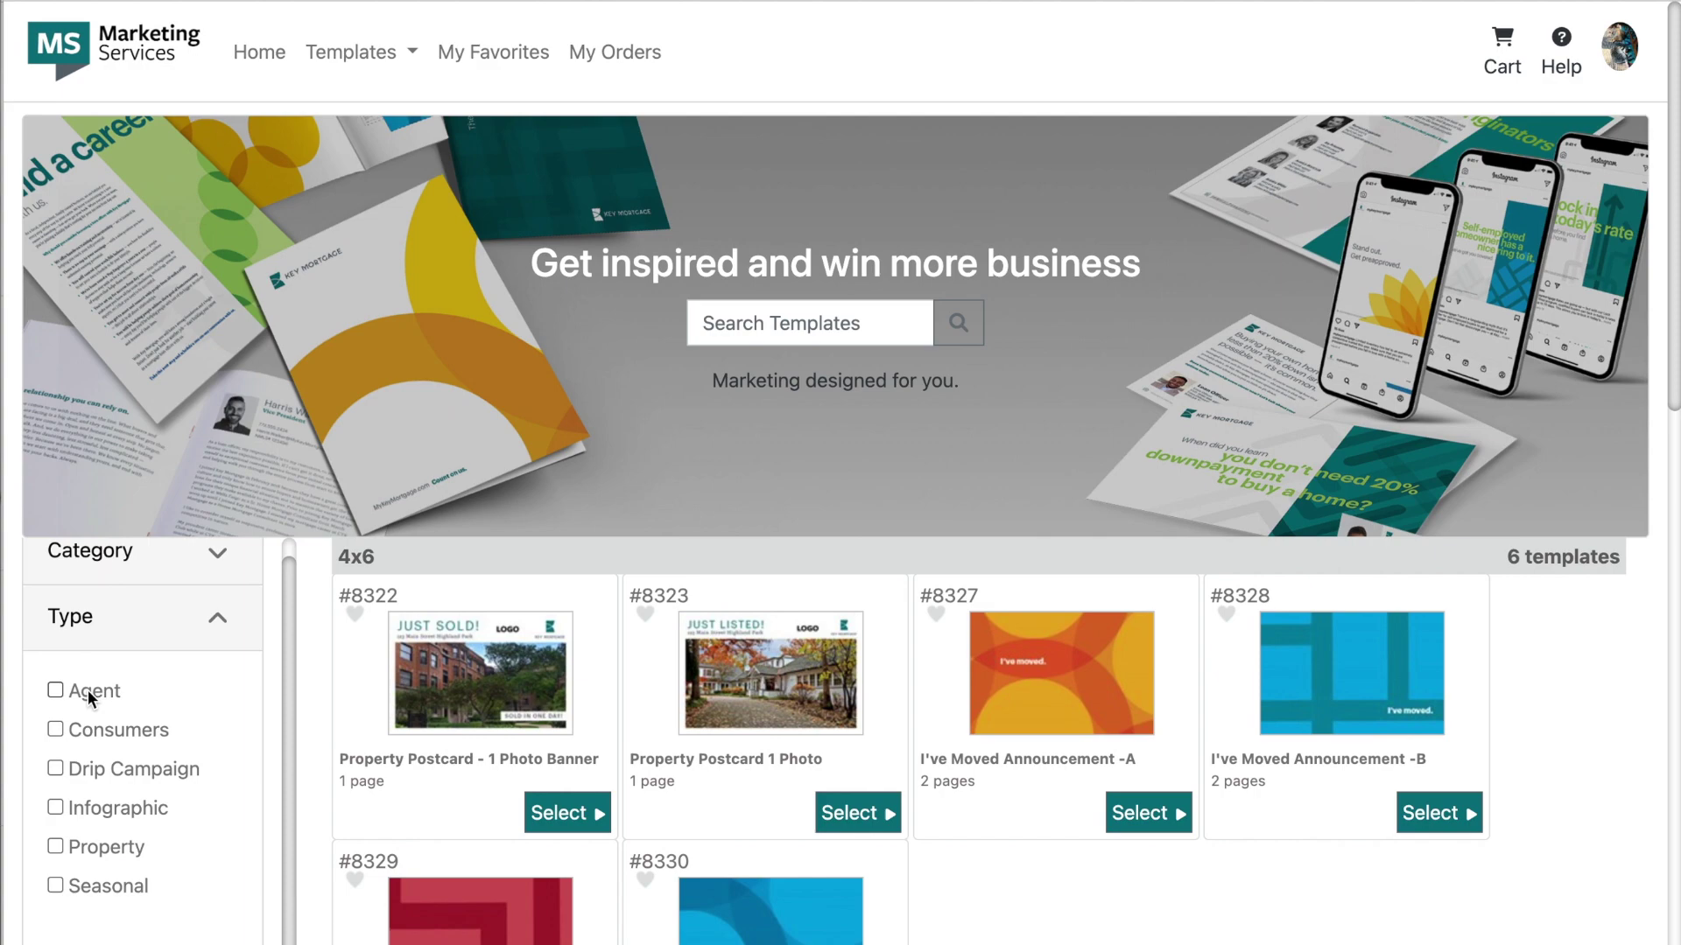
left_click(84, 688)
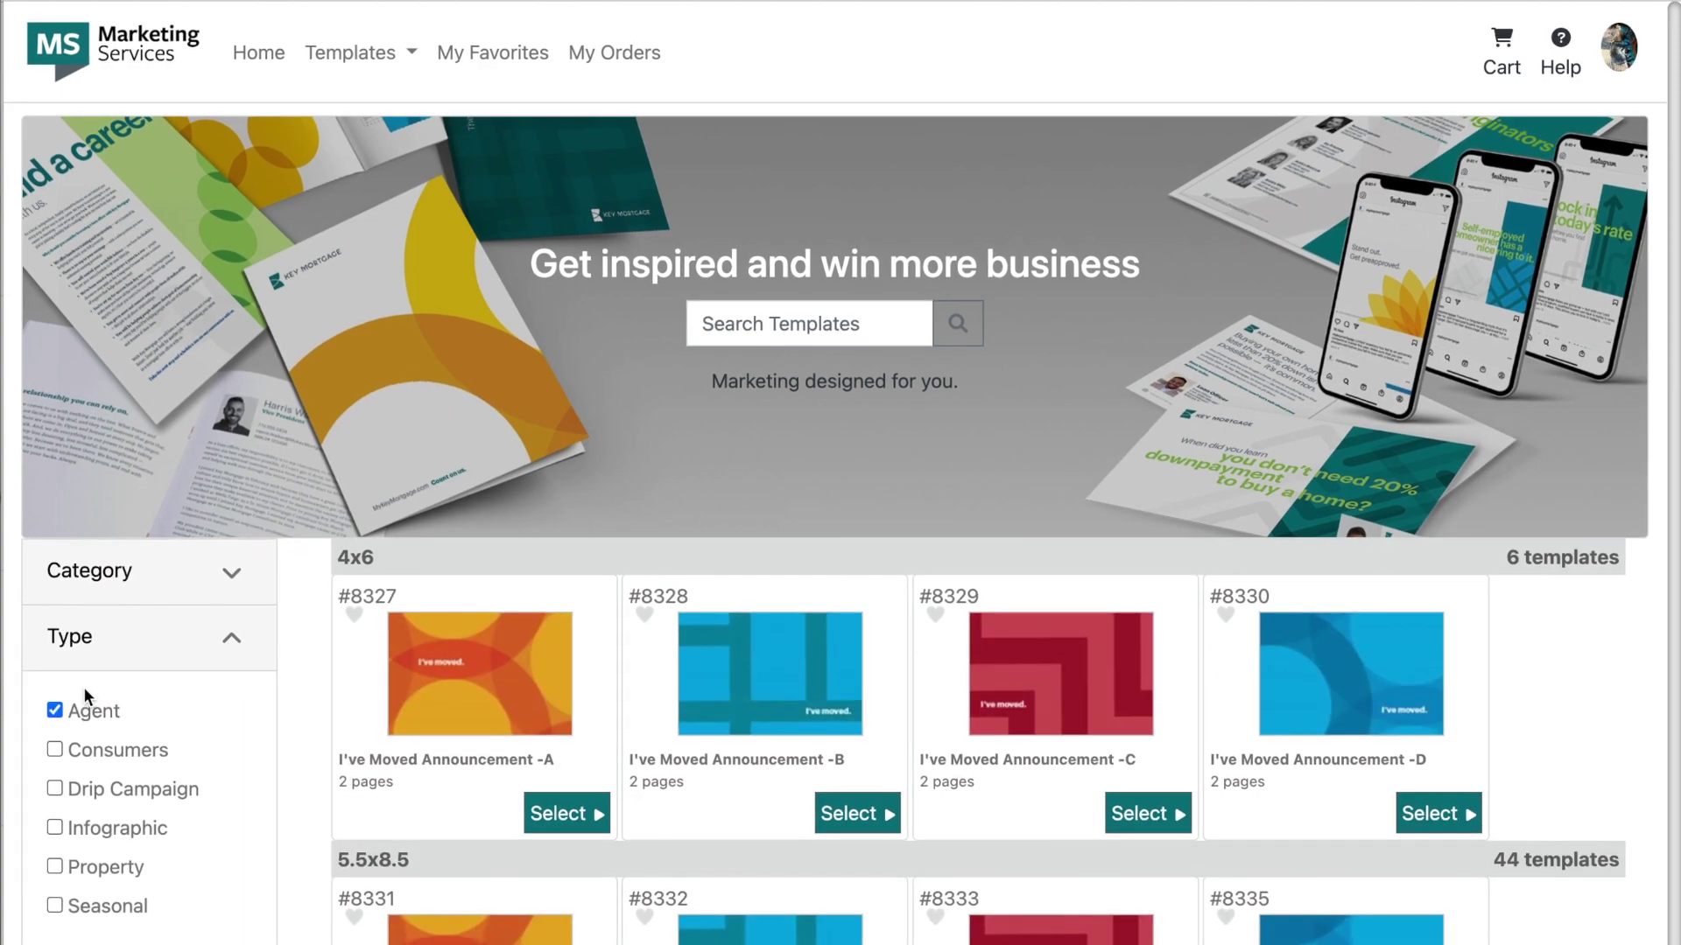
left_click(595, 681)
Step: Name the template 'I've Moved' and switch to page 2 of the postcard
left_click(712, 278)
type("I've Moved")
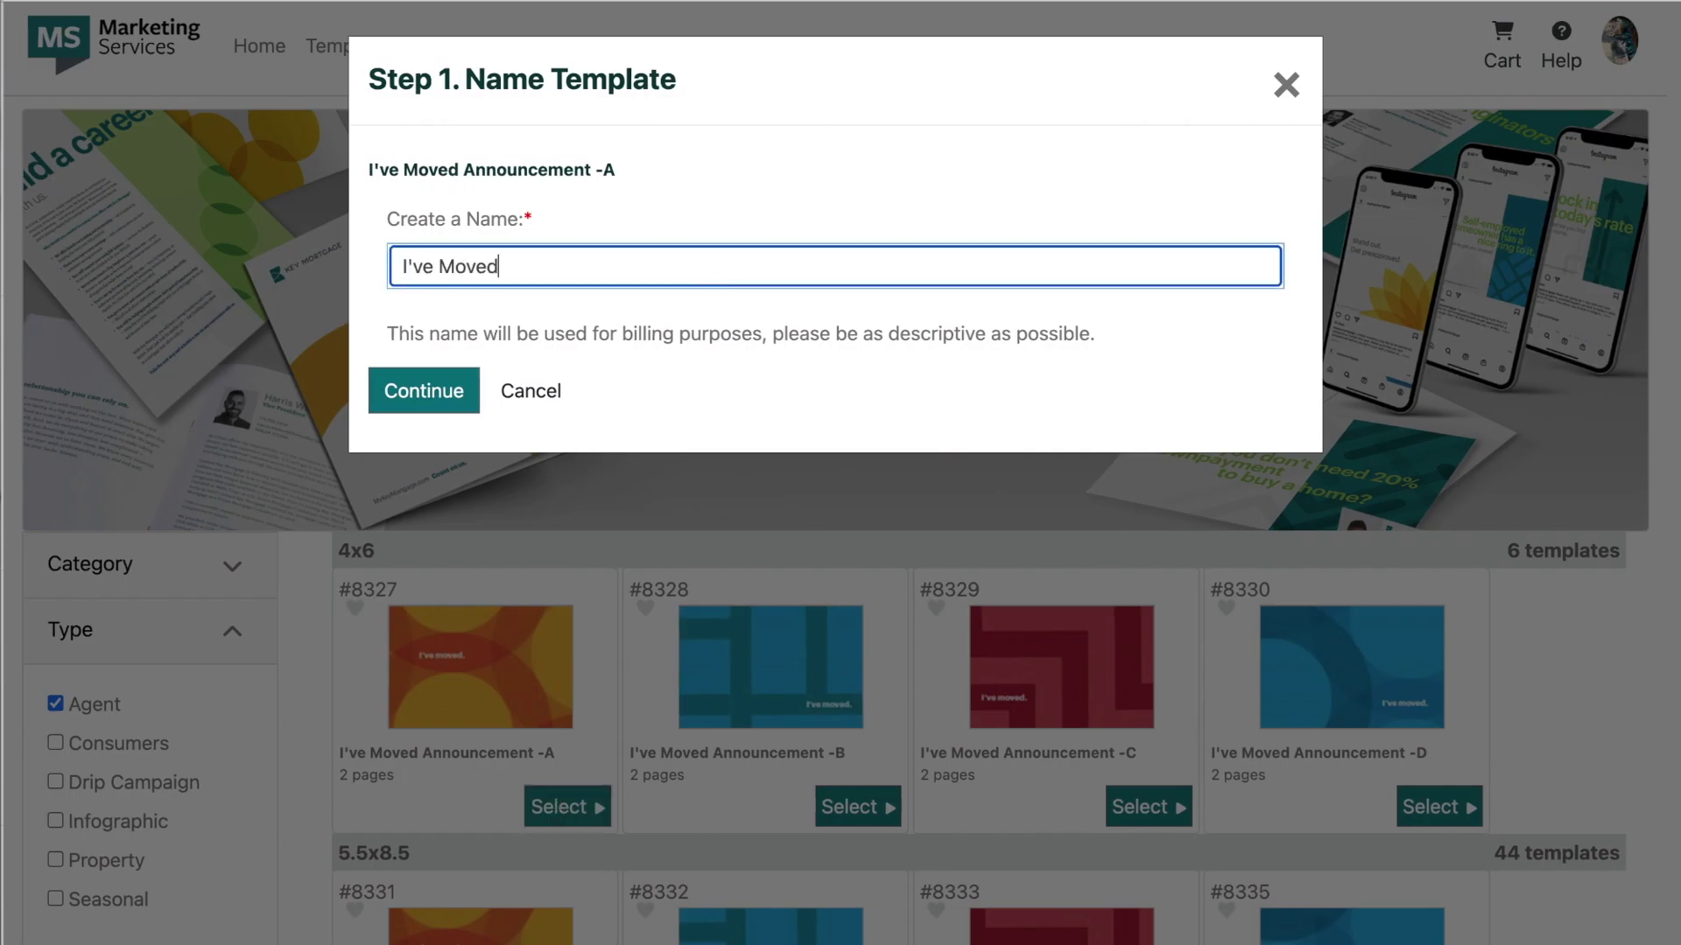
left_click(442, 391)
left_click(143, 645)
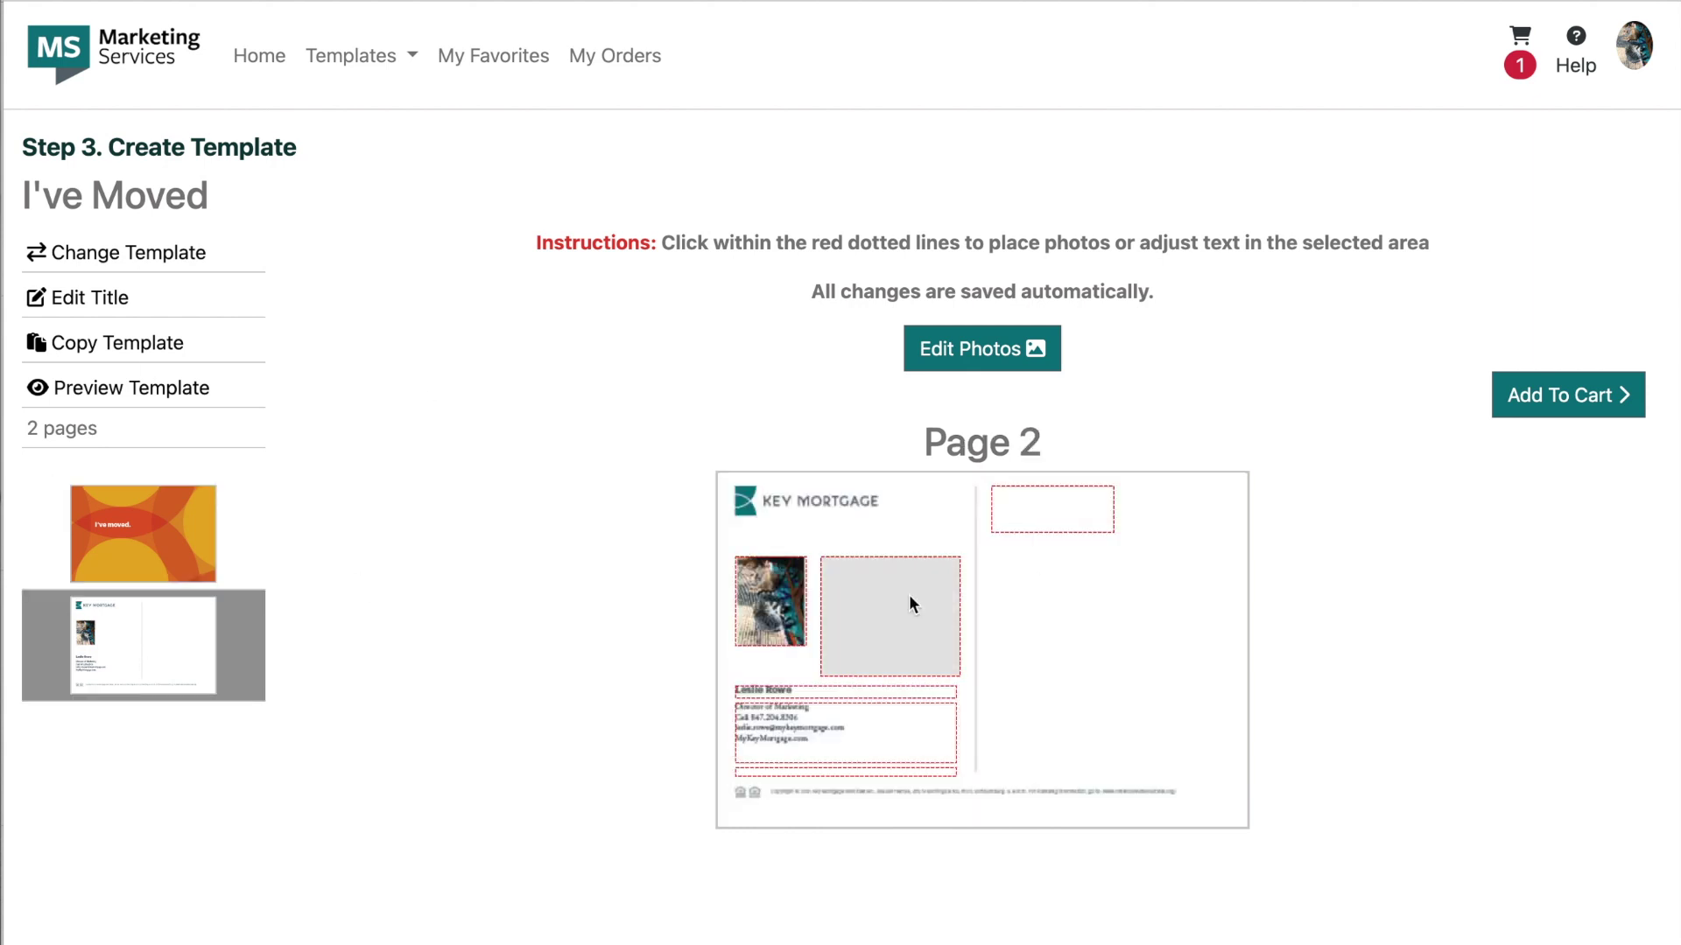
Step: Write the moving message starting 'Hi friends!', ending 'home loan needs.', with a break after the greeting
left_click(911, 601)
type("Hi friends! I wanted to let you all k")
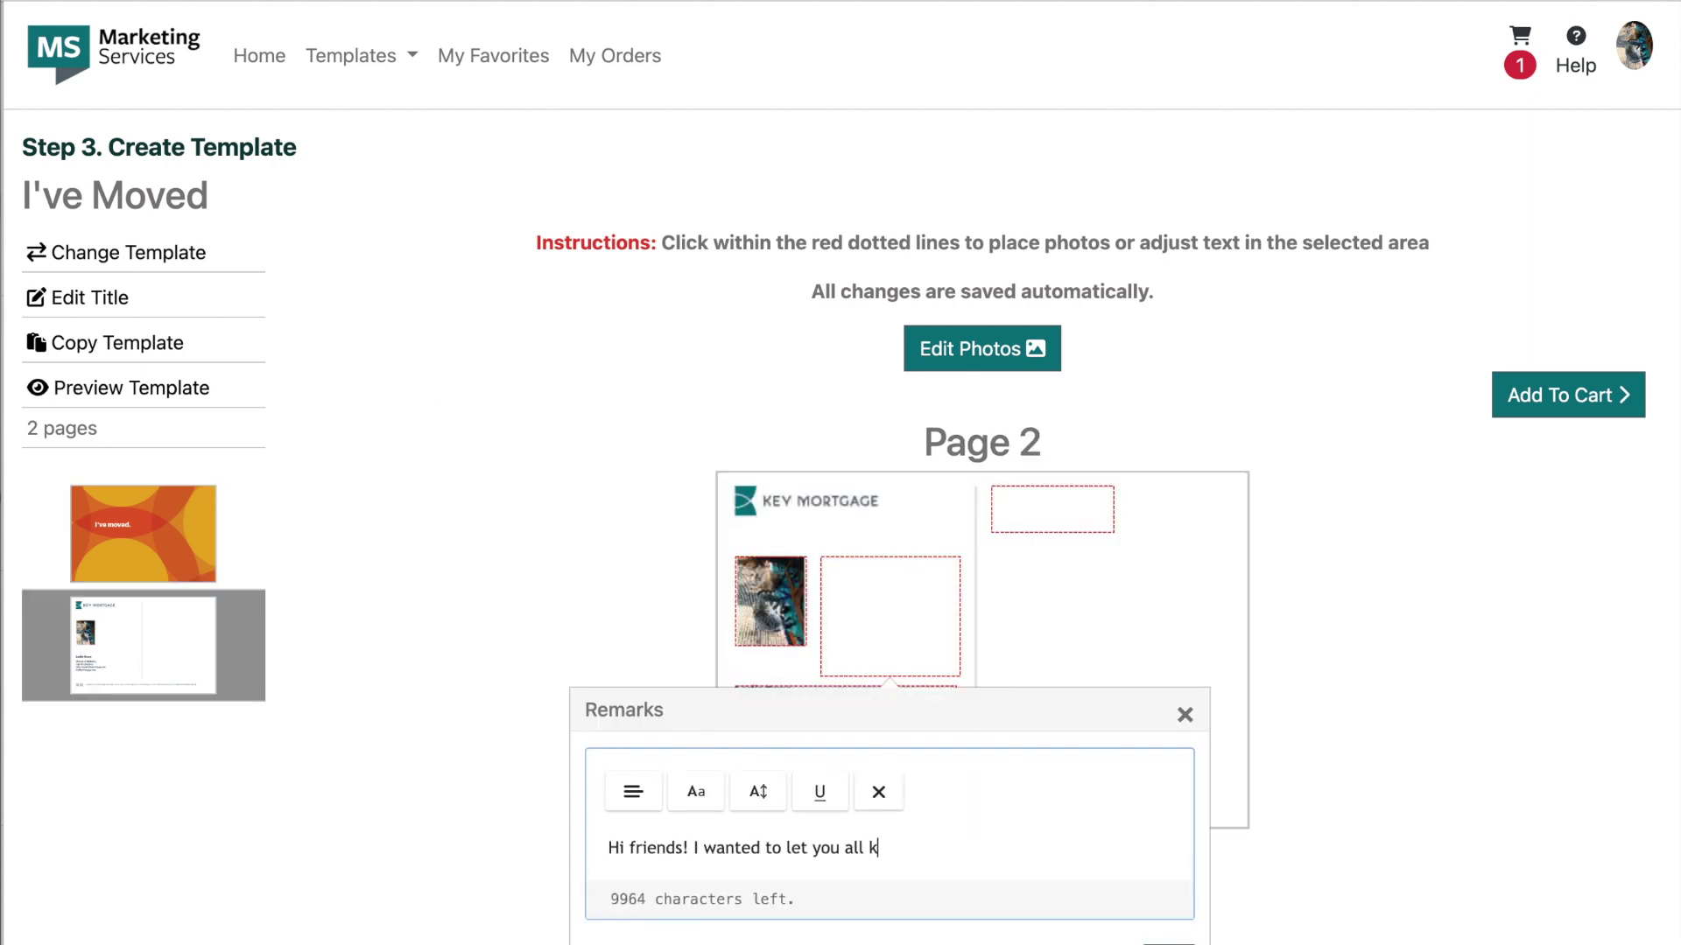
type("now that I've moved and am now a Loan Officer for Key Mortgage.")
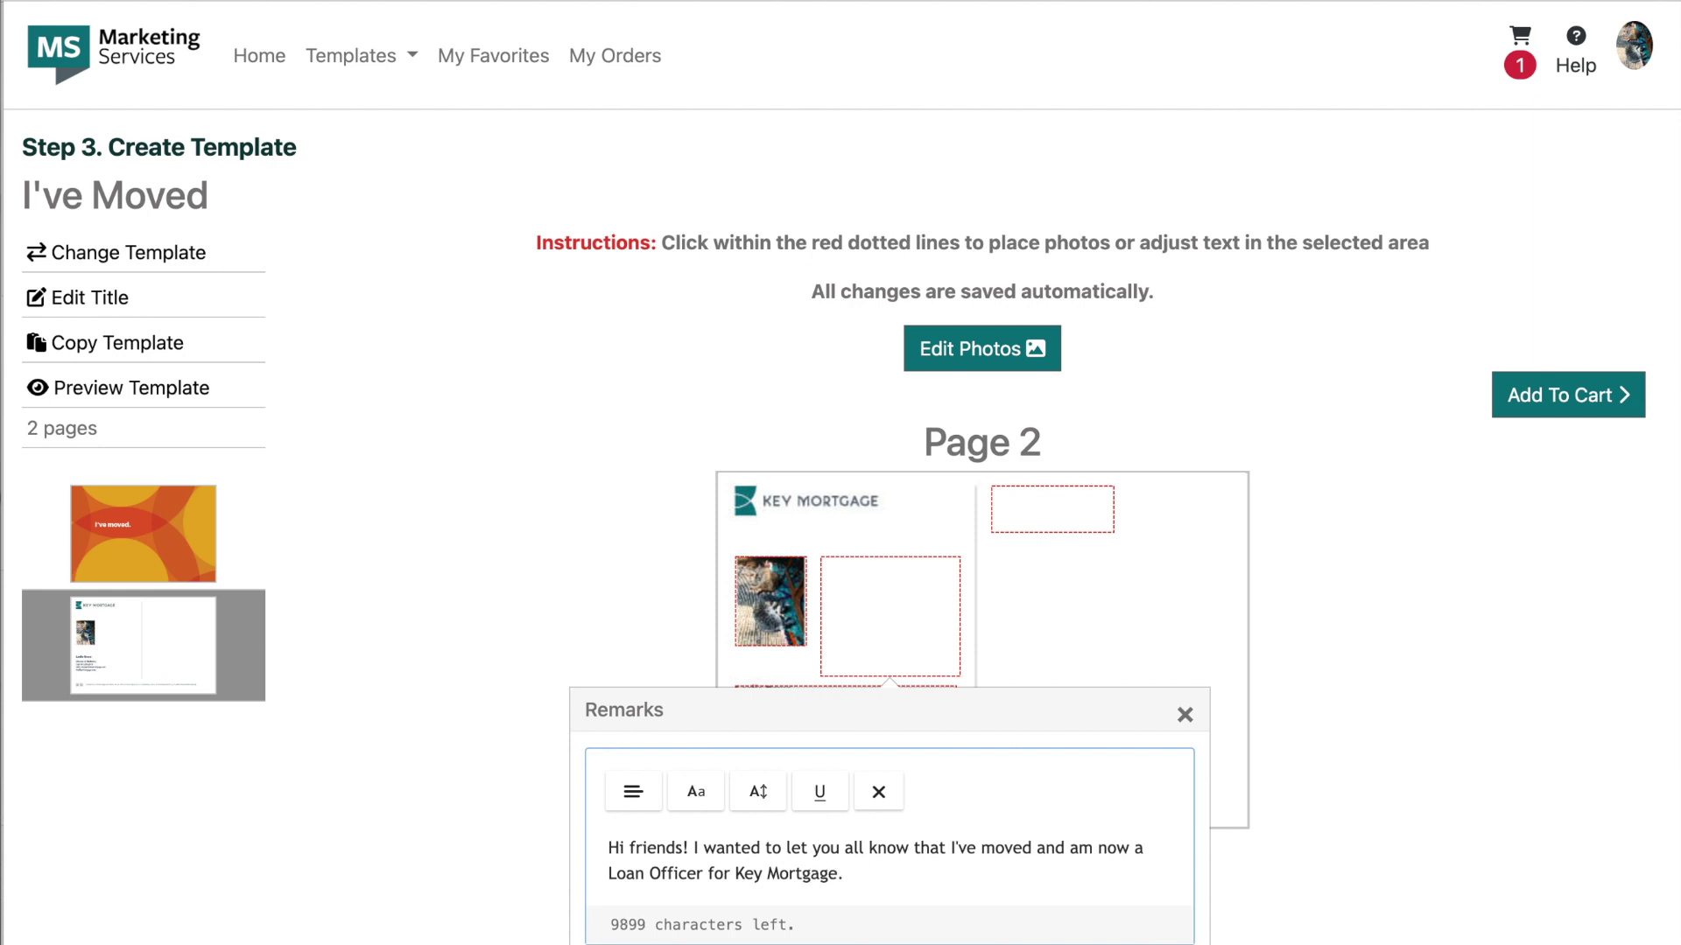
type(" Please consider my business for all of your loan")
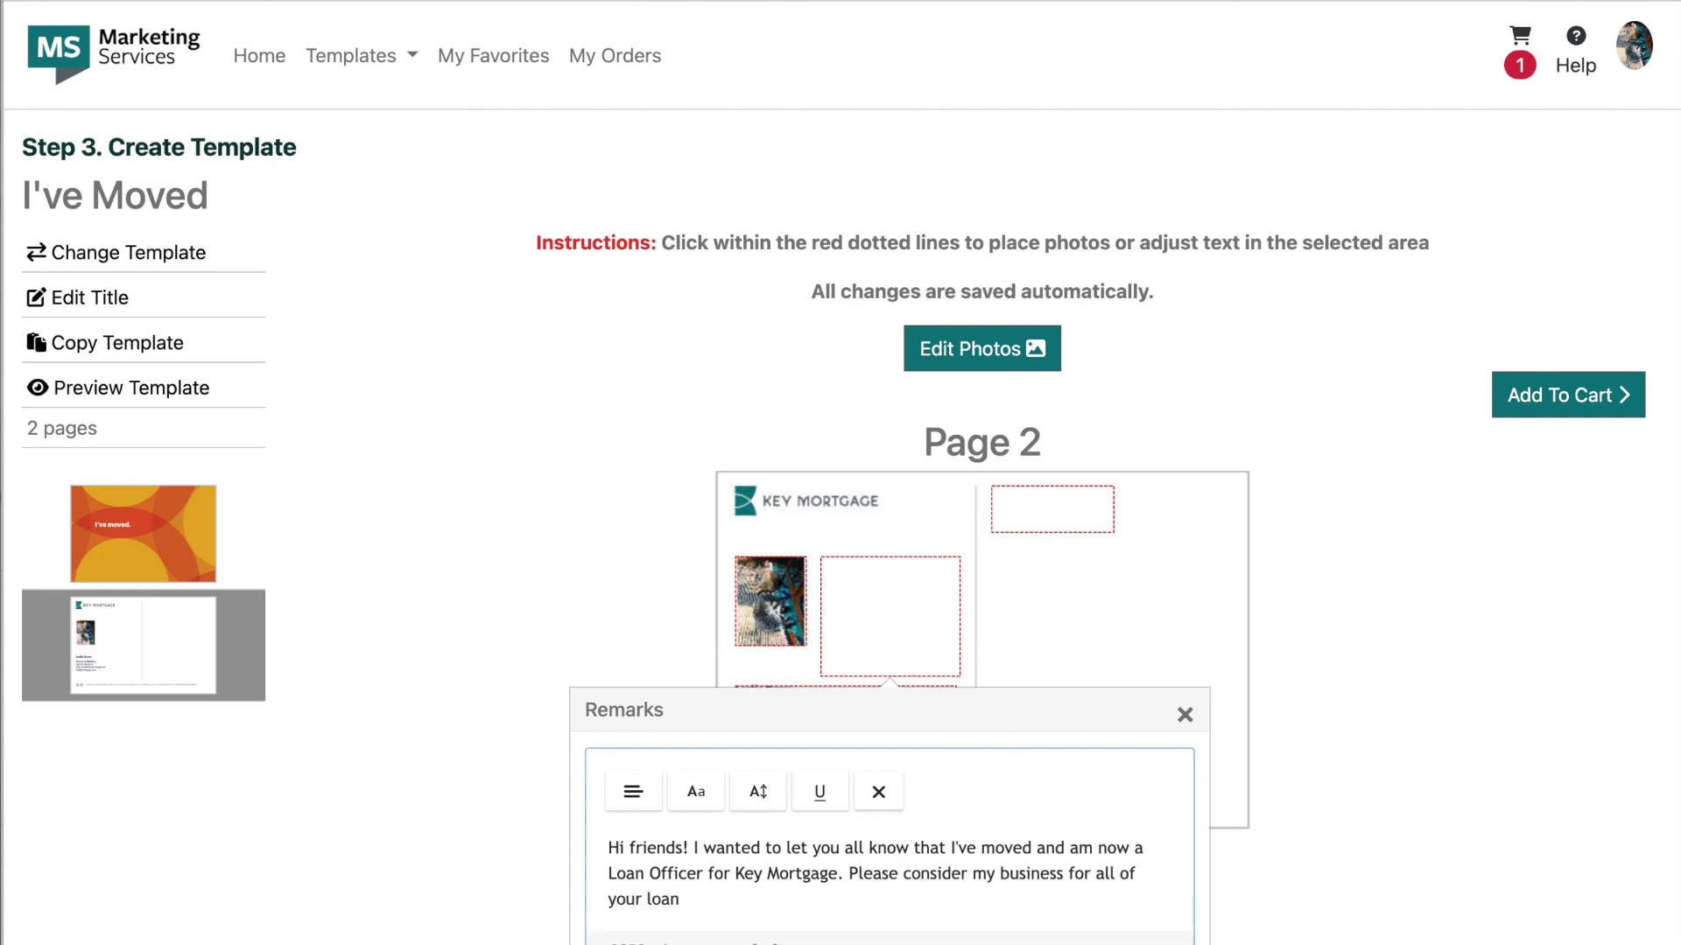
key("BackSpace")
key("BackSpace")
key("BackSpace")
key("BackSpace")
type("home loan needs.")
left_click(704, 848)
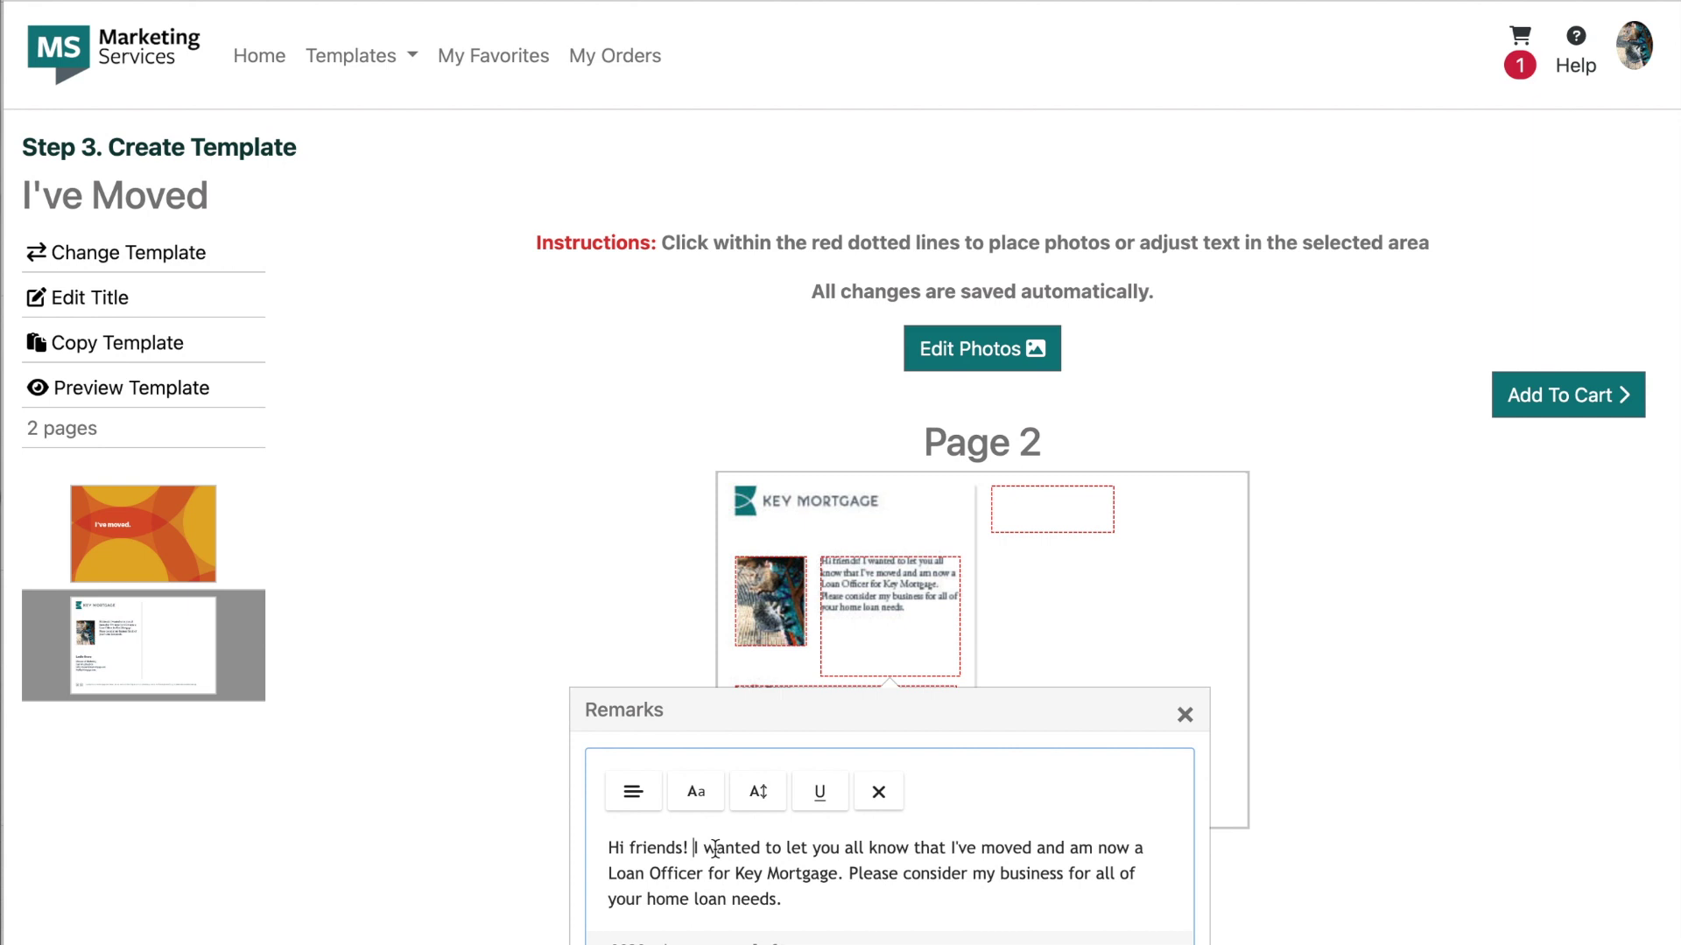
key("Return")
Step: Adjust the message text's font size until it fits the box
key("ctrl+a")
left_click(758, 791)
left_click(876, 885)
left_click(1392, 762)
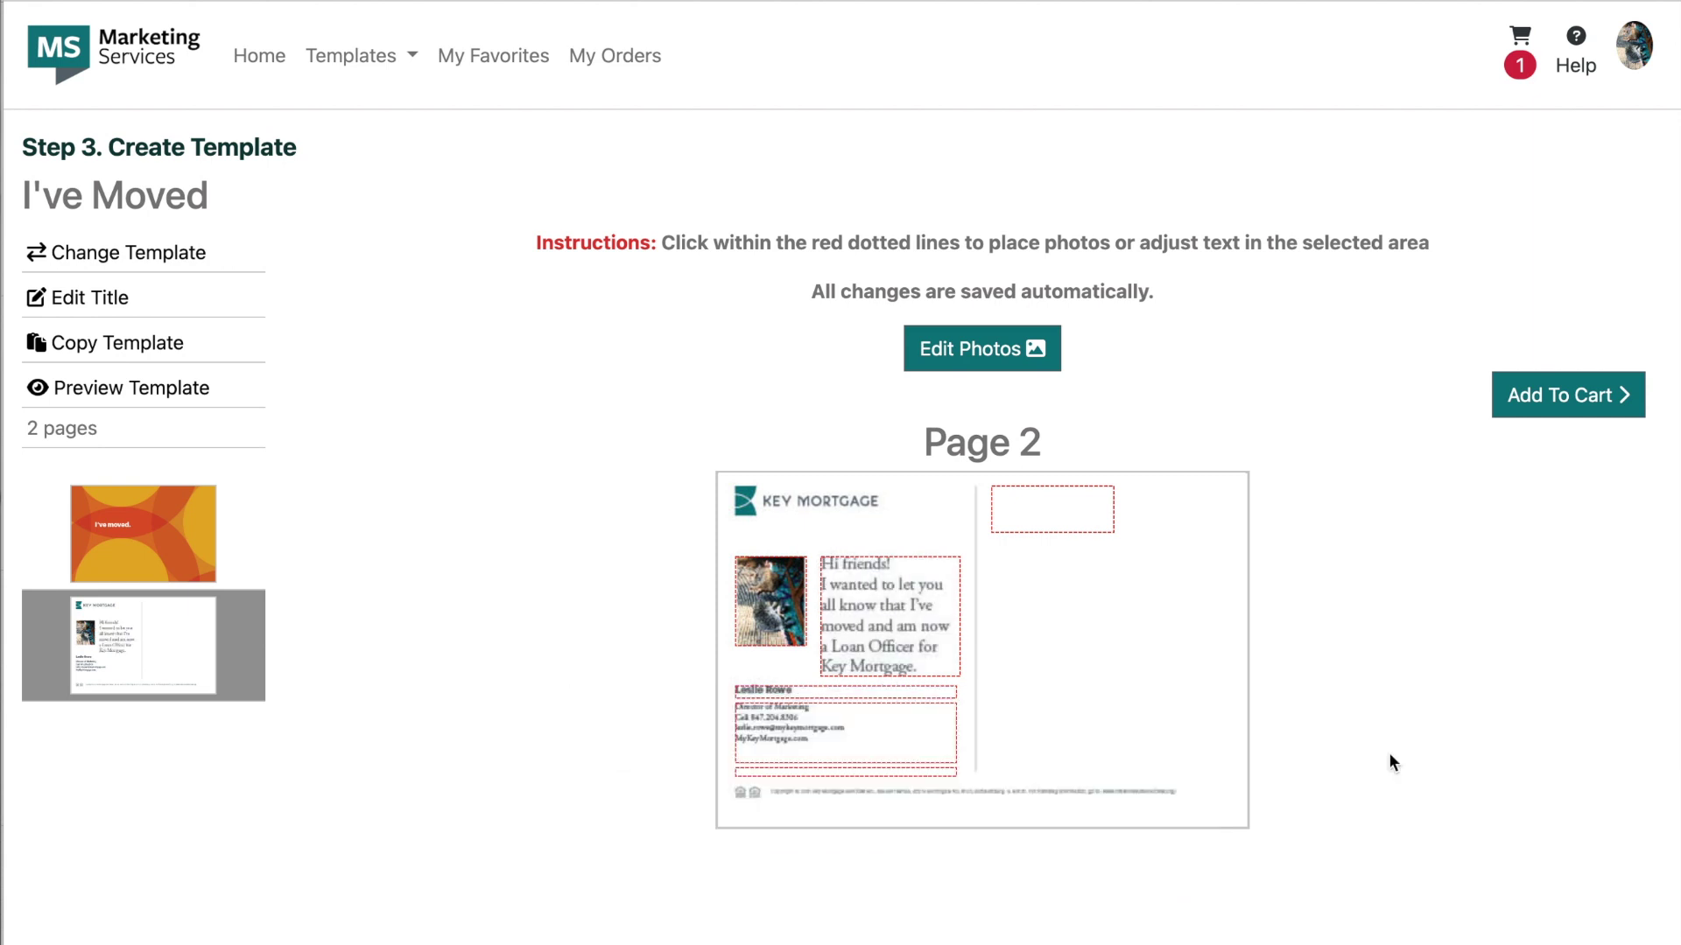
left_click(889, 616)
key("ctrl+a")
left_click(1620, 792)
left_click(913, 594)
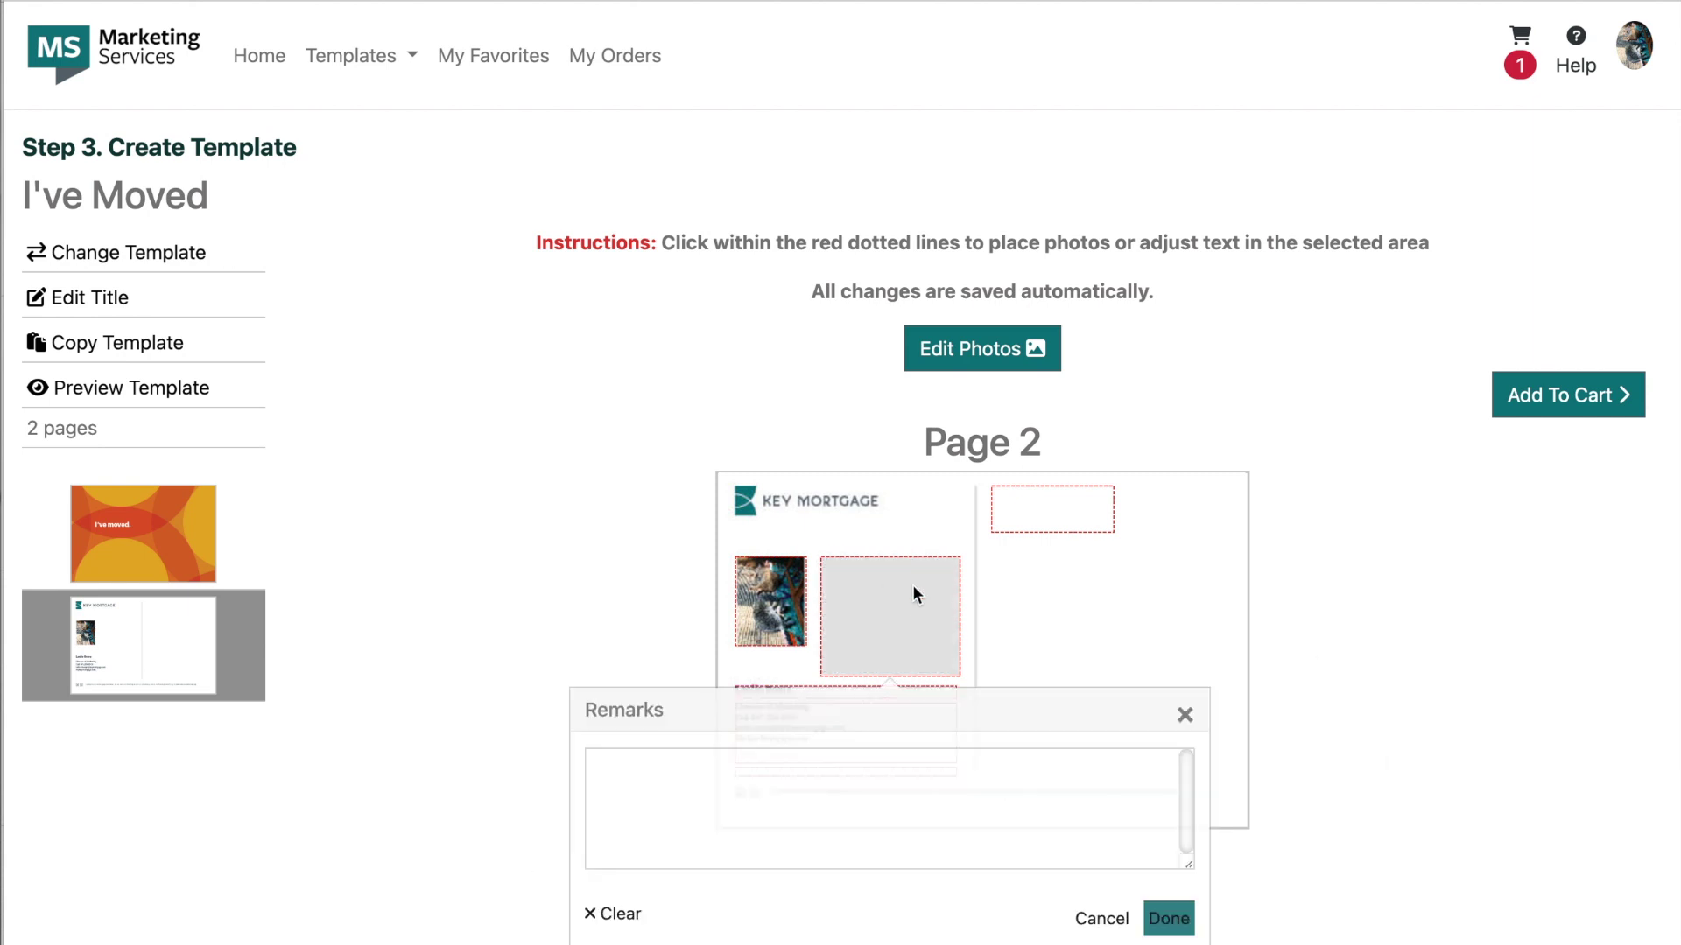
key("ctrl+a")
left_click(758, 791)
left_click(950, 732)
left_click(889, 616)
key("ctrl+a")
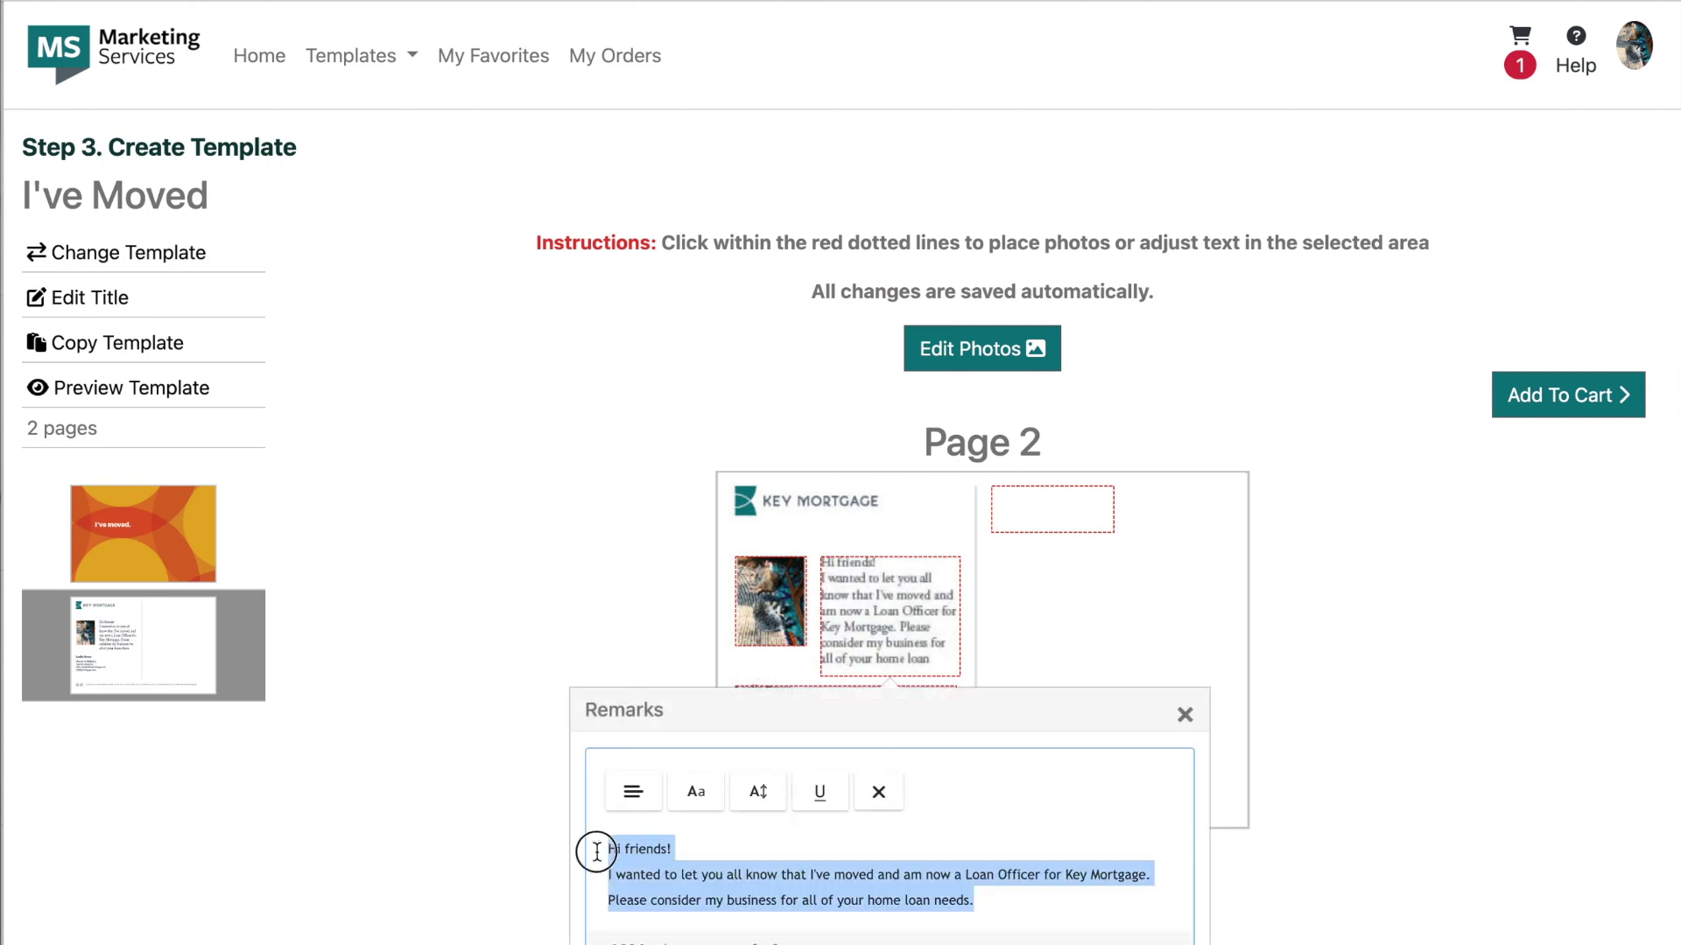
key("Escape")
Step: Enter the three-line Key Mortgage return address, leave the NMLS box unchanged, and add the postcard to the cart
left_click(1074, 508)
type("Key Mor")
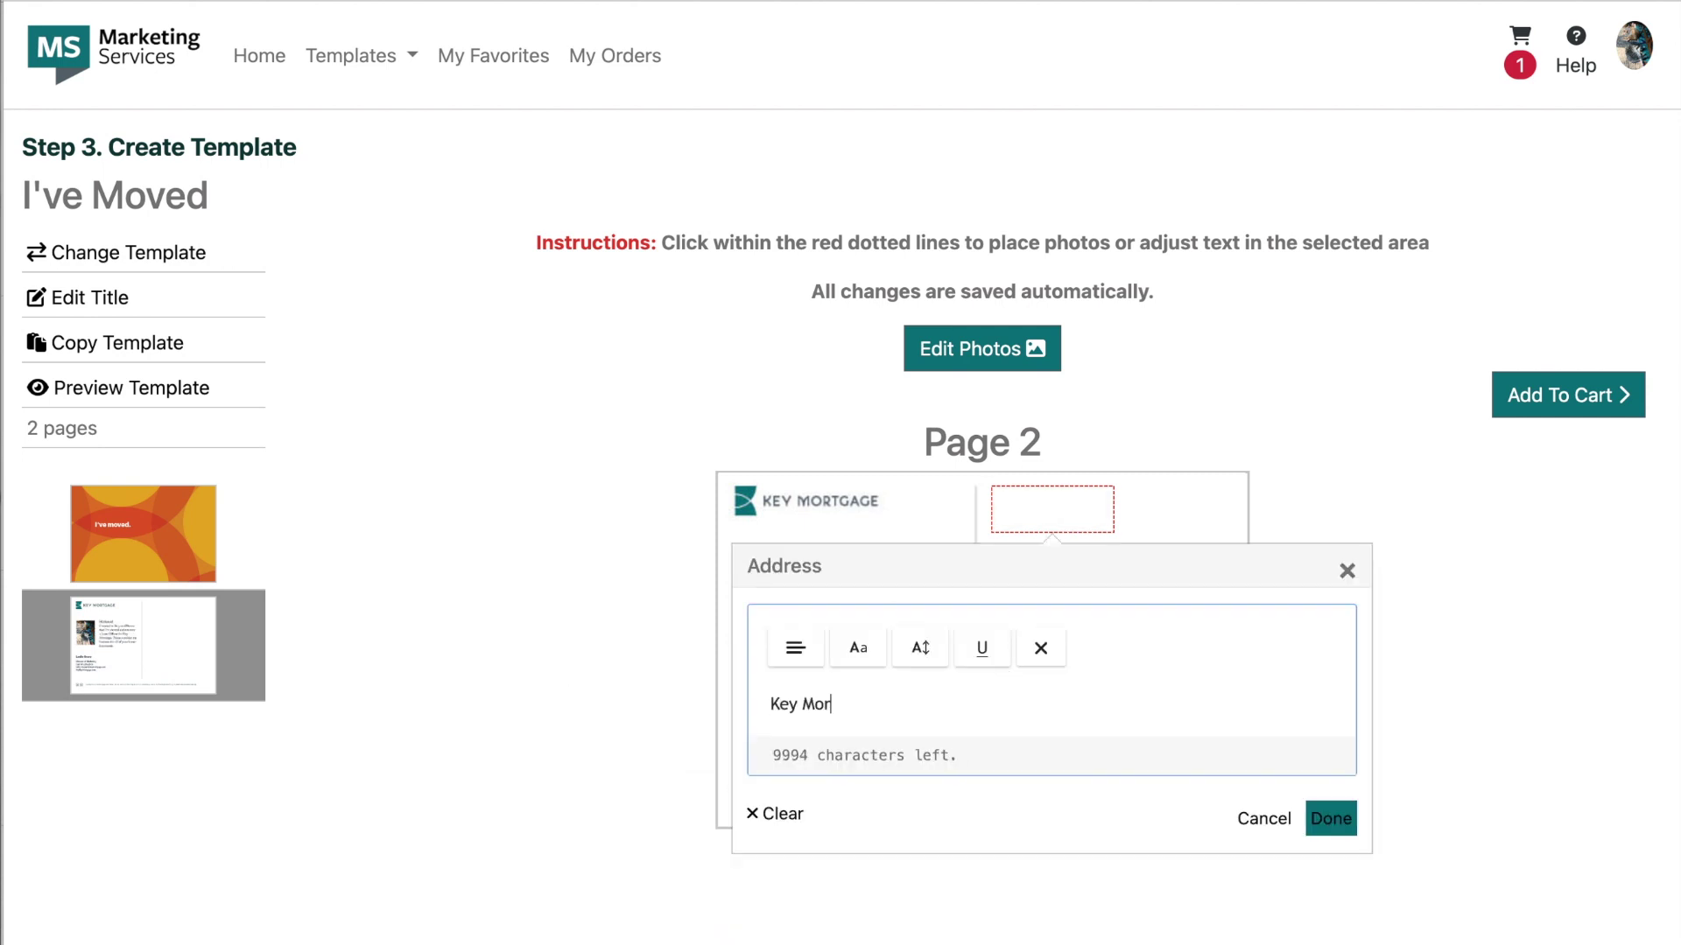
type("tgage")
key("Return")
type("120 S. LaSalle Street")
key("Return")
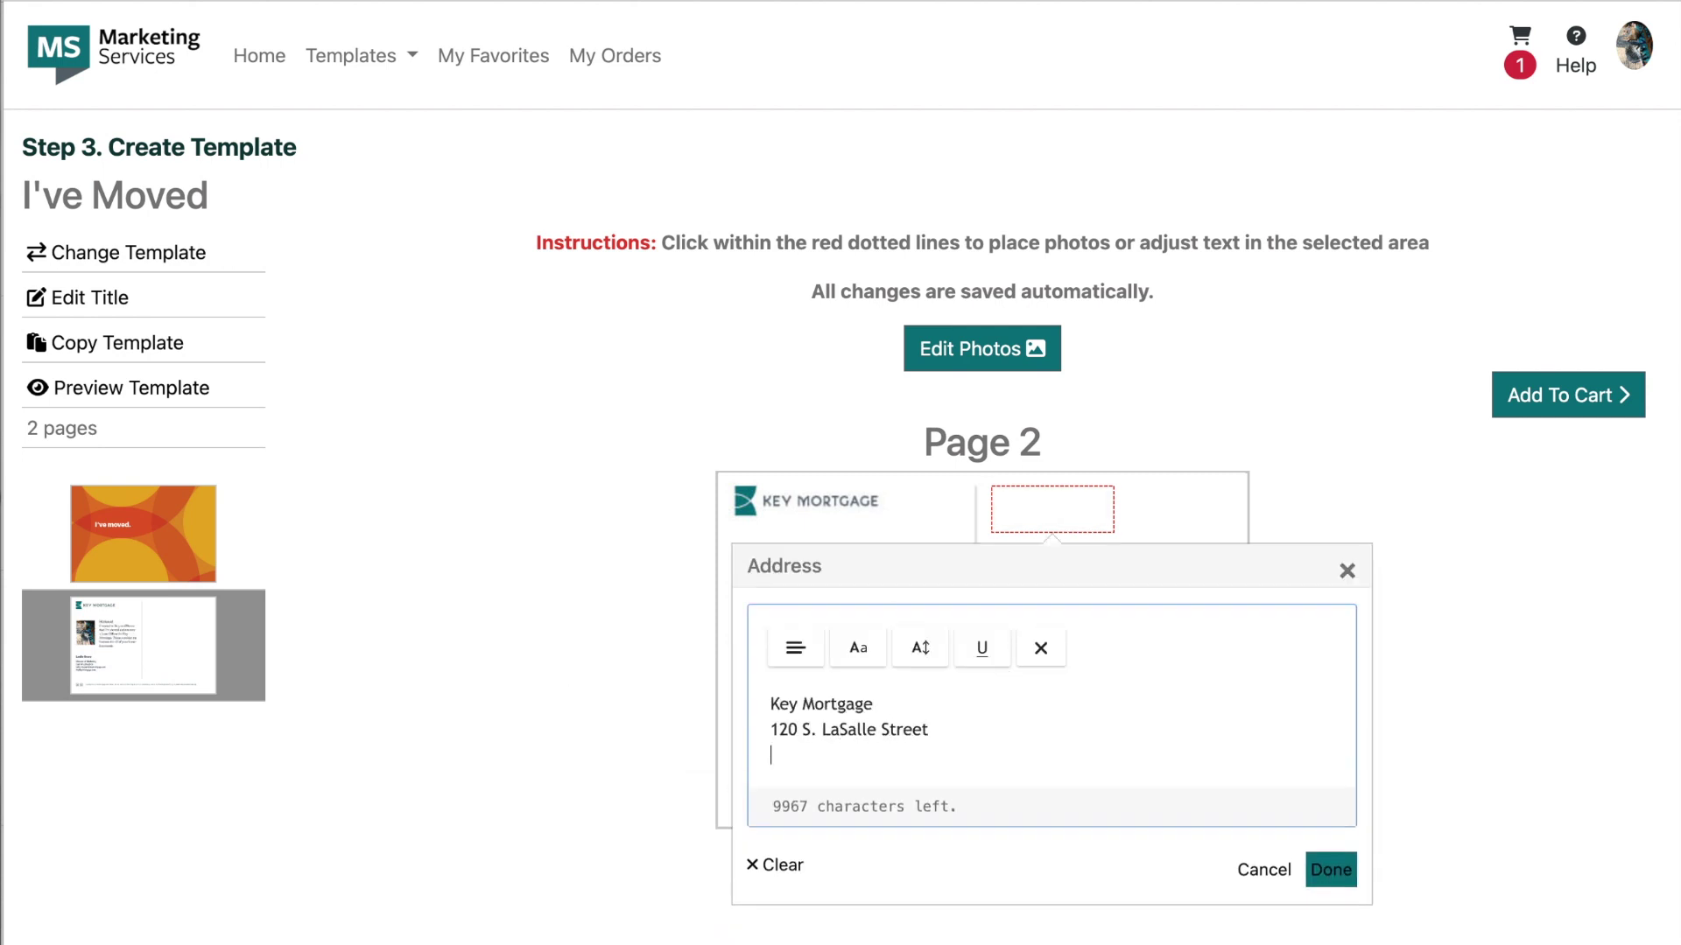
type("Chicago, IL 60603")
key("Escape")
left_click(761, 771)
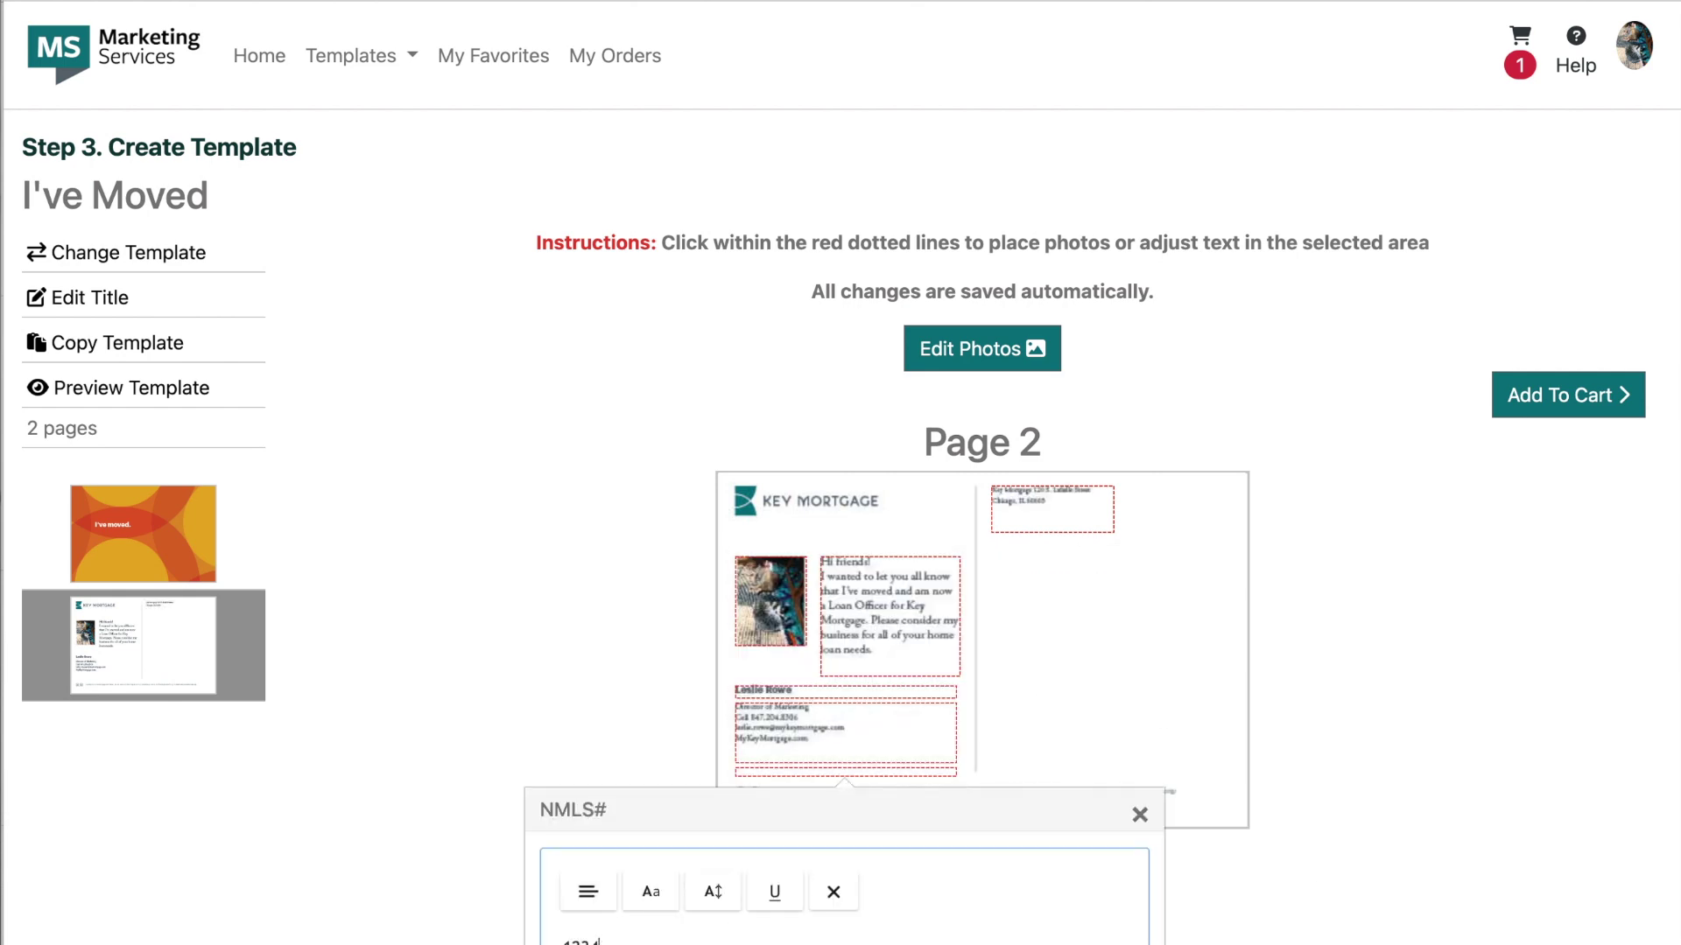
key("Escape")
left_click(1589, 408)
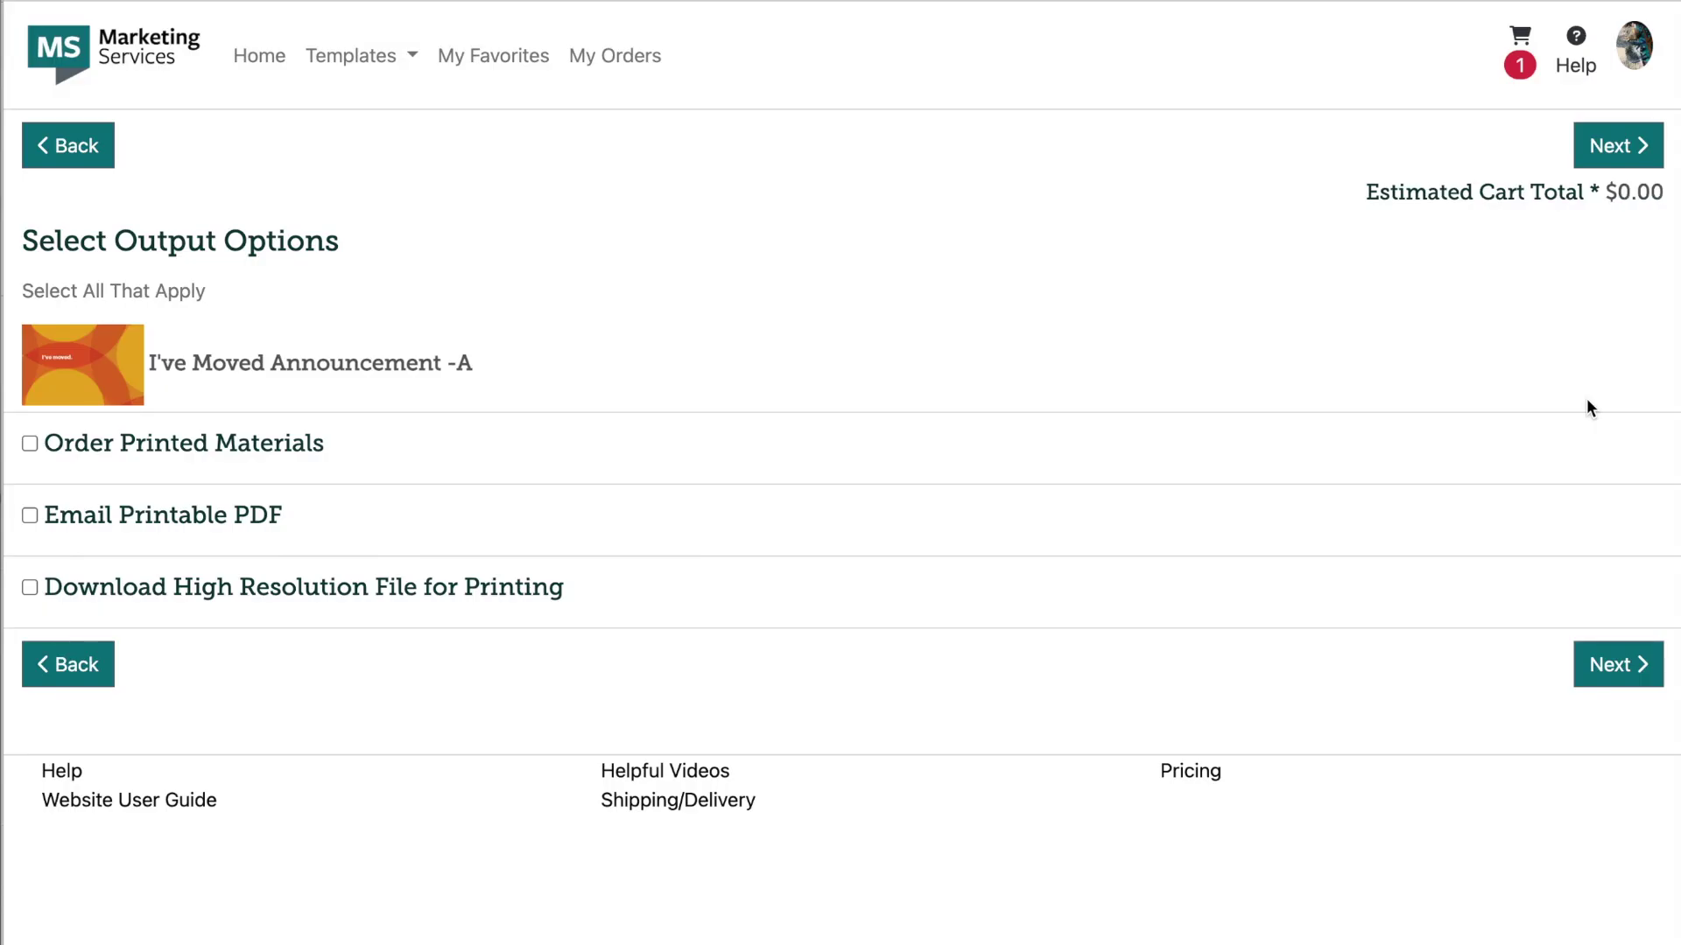
Step: Order 100 printed postcards and choose to ship them using a mailing list
left_click(194, 445)
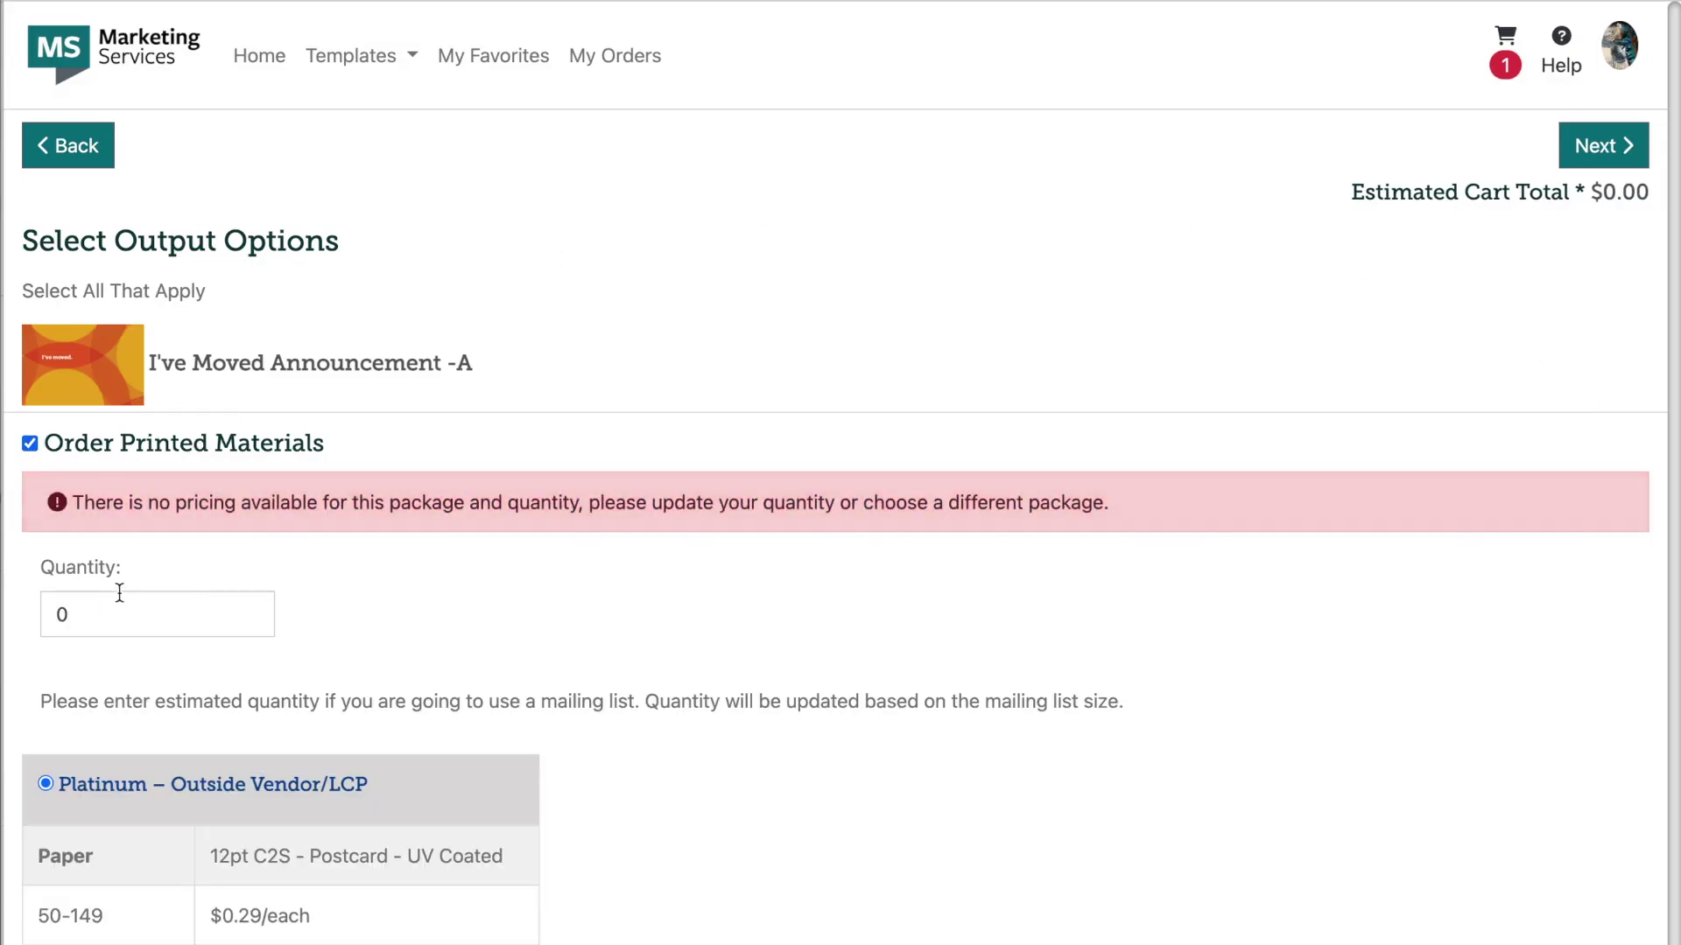
double_click(104, 622)
type("100")
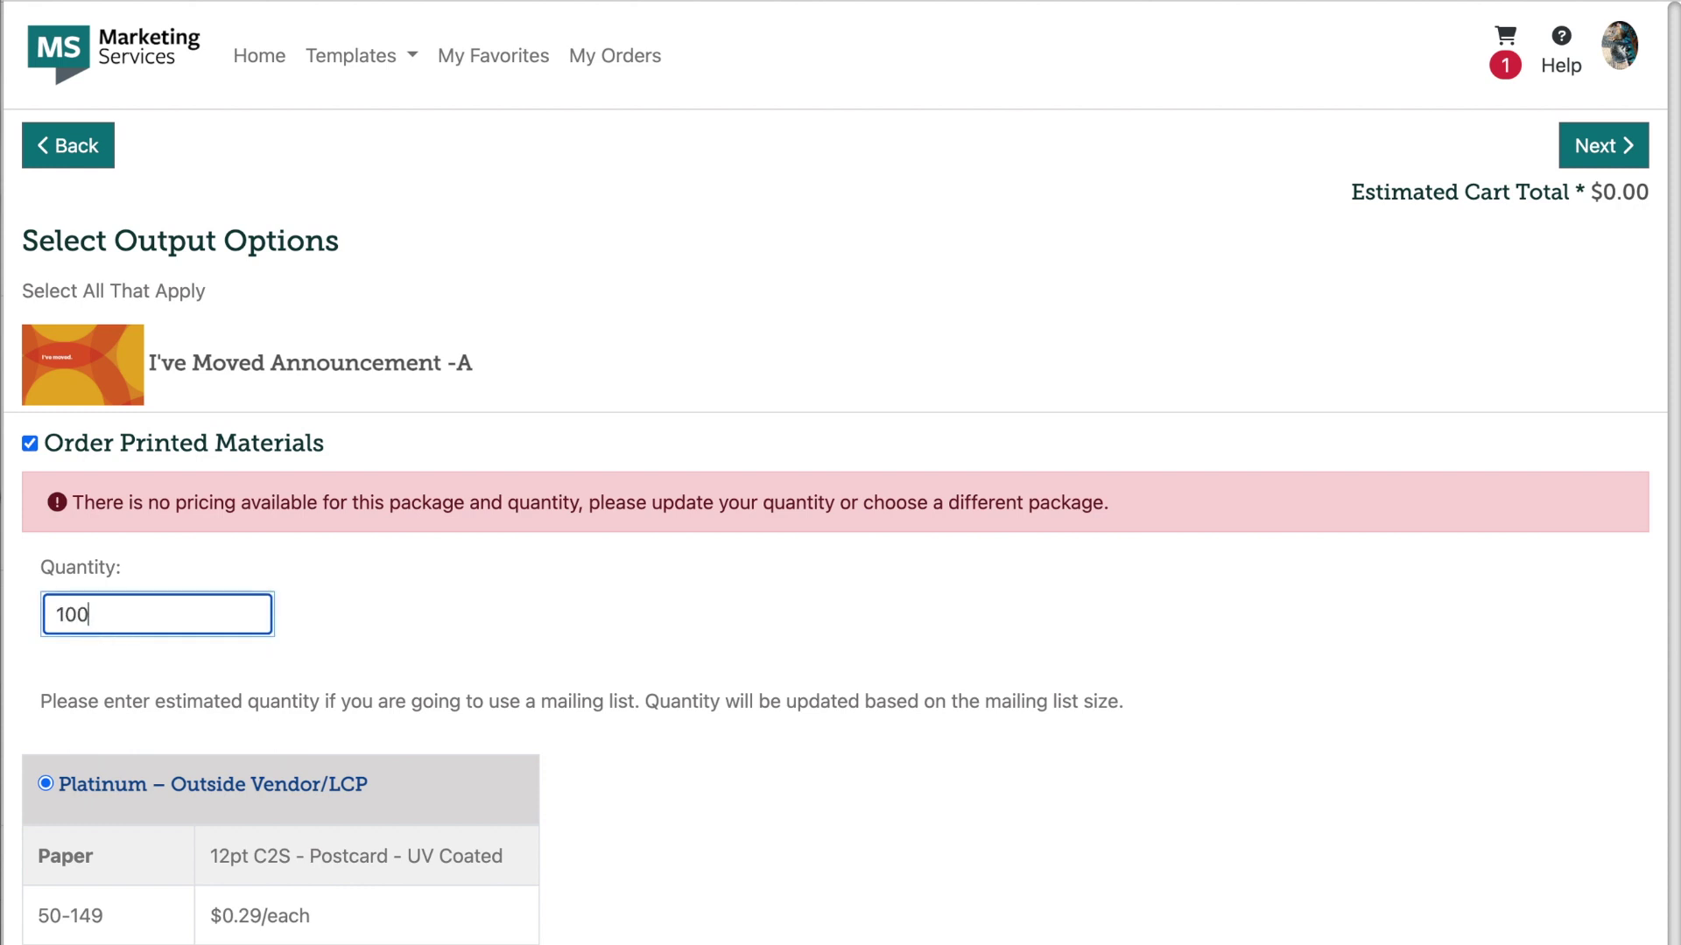
left_click(1626, 154)
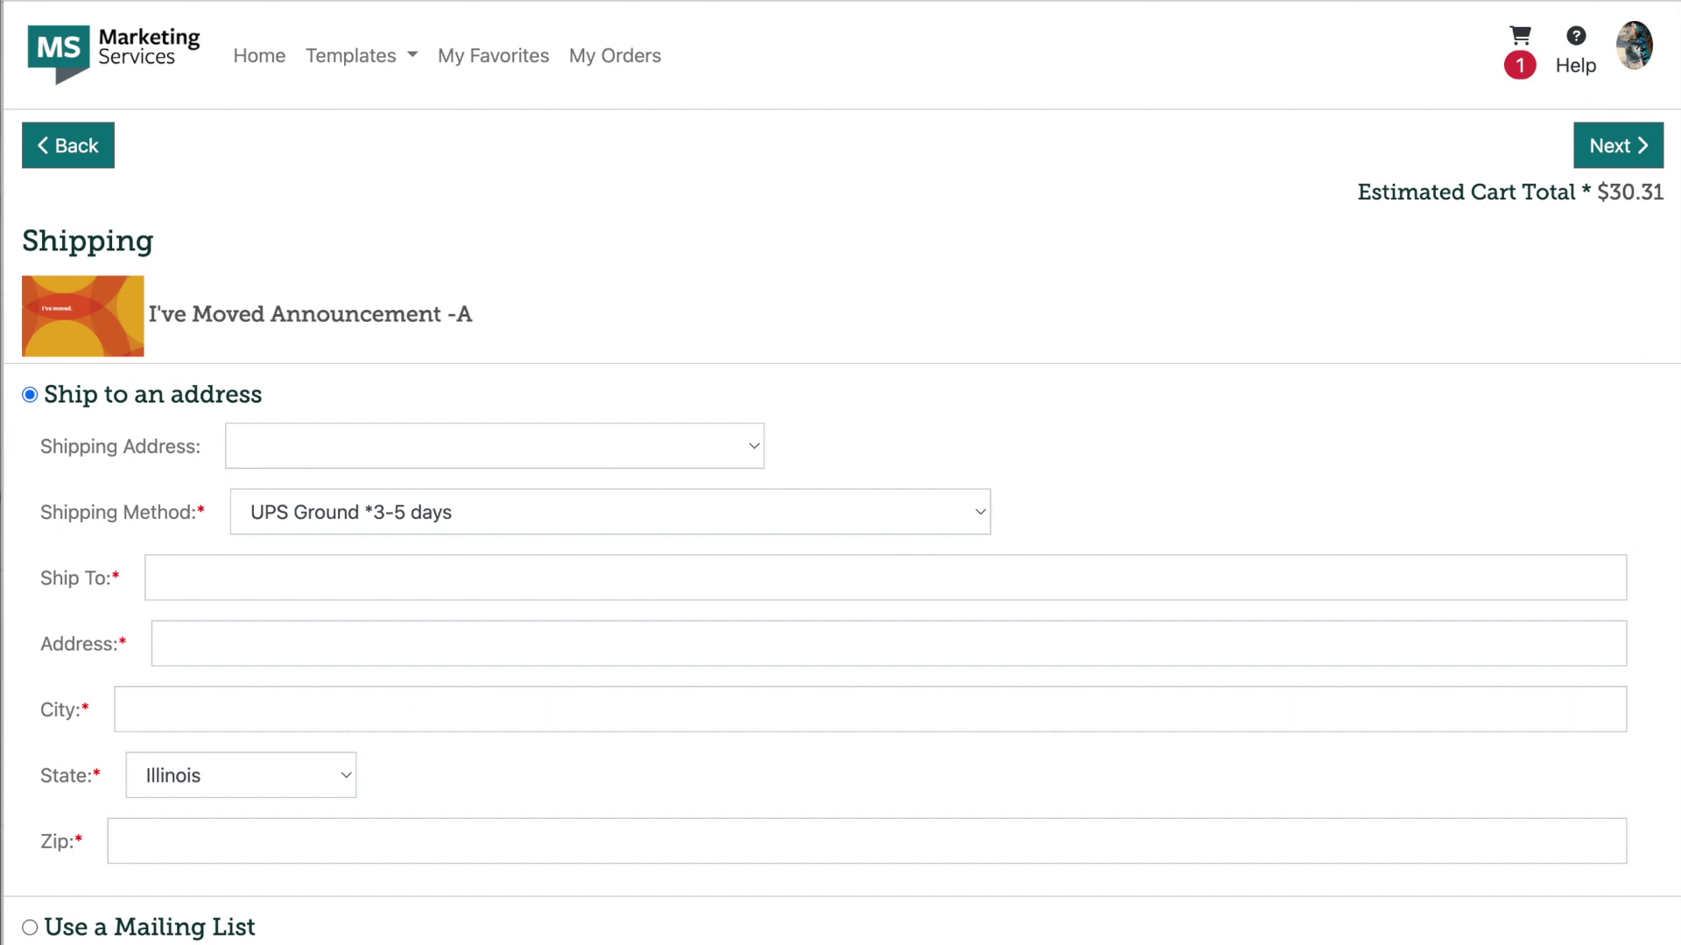
left_click(172, 933)
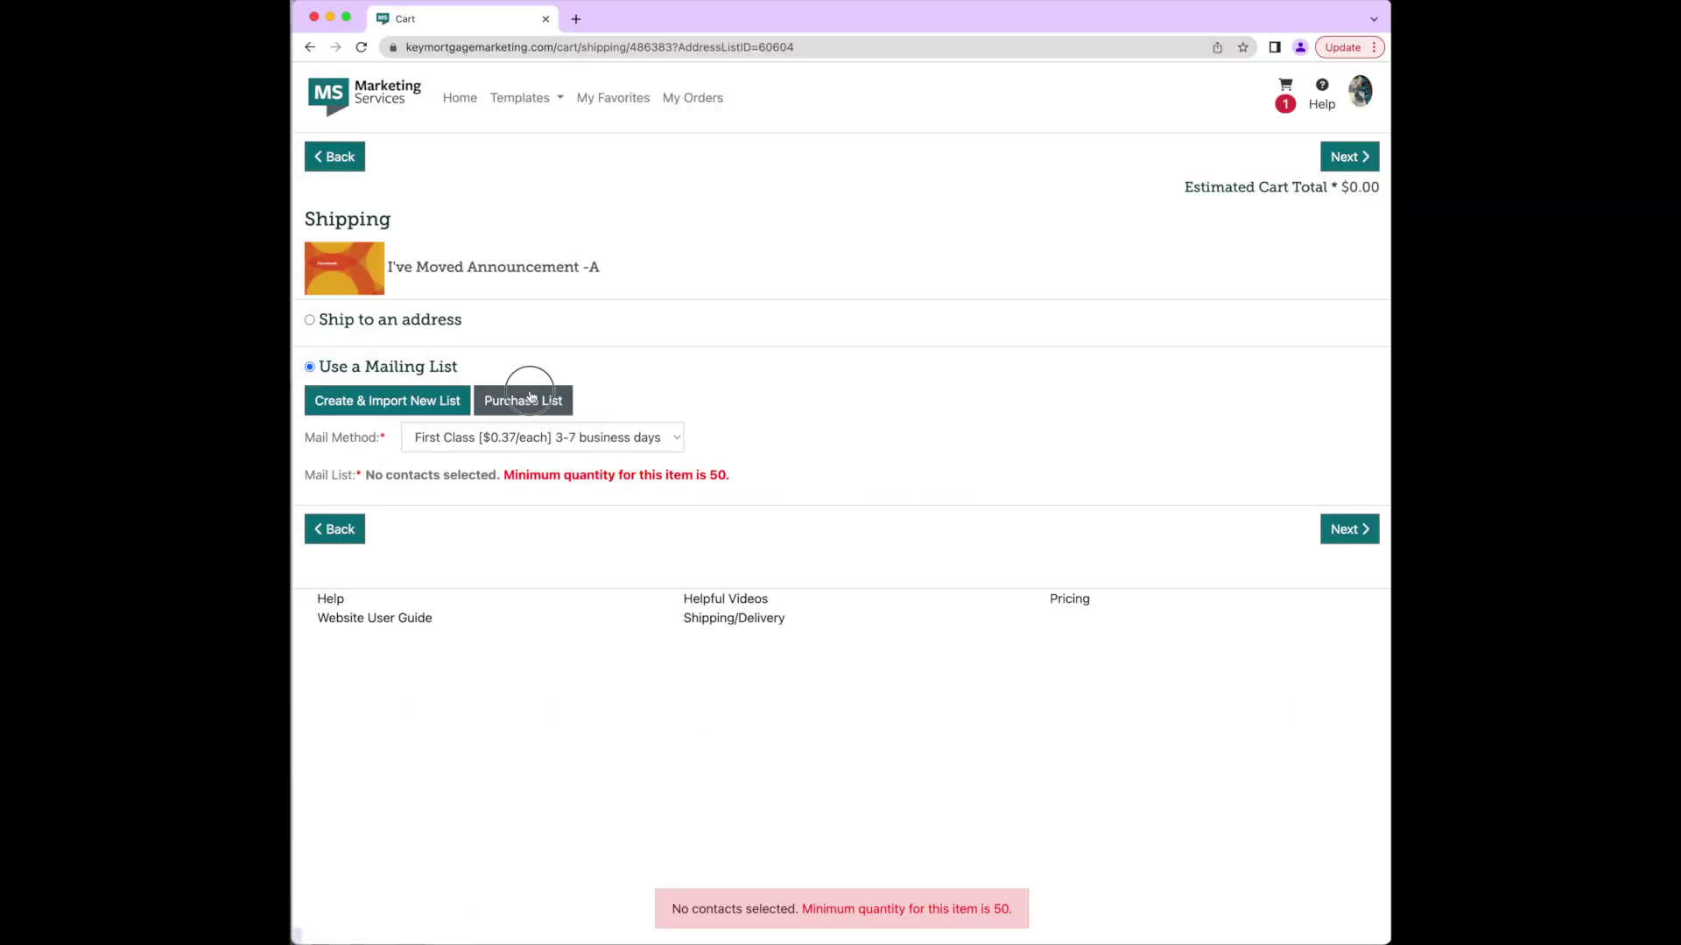
Step: Create the purchase list 'I've Moved PC 2022' targeting Individuals with 100 records, then show Geography
left_click(355, 518)
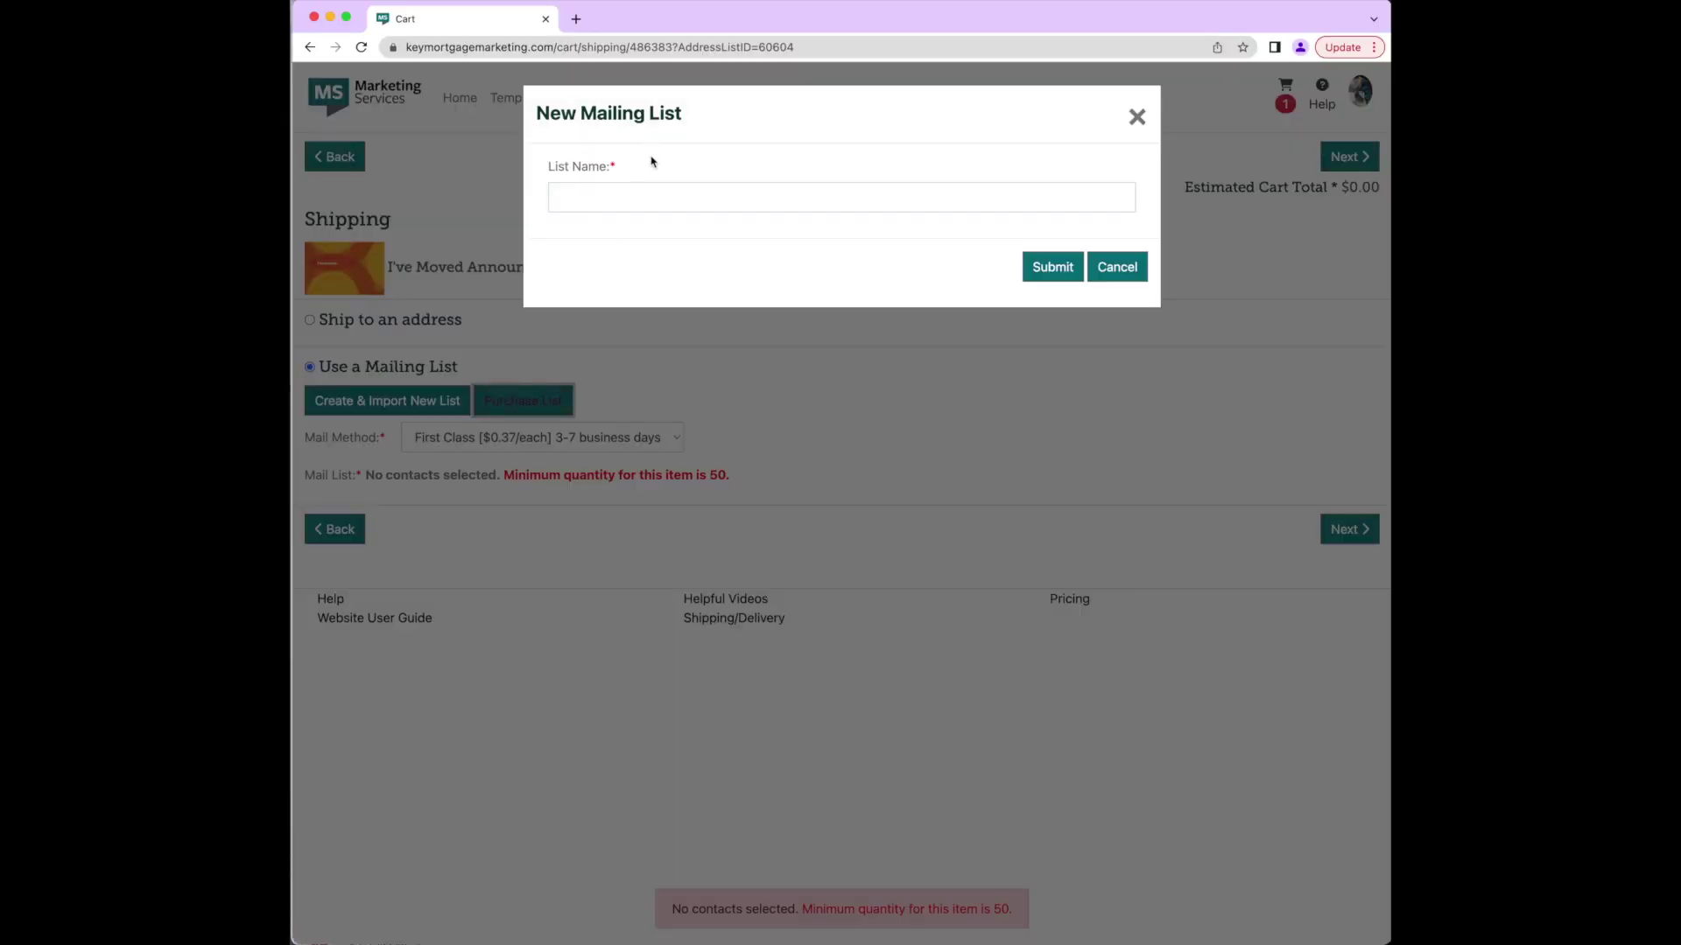
left_click(649, 186)
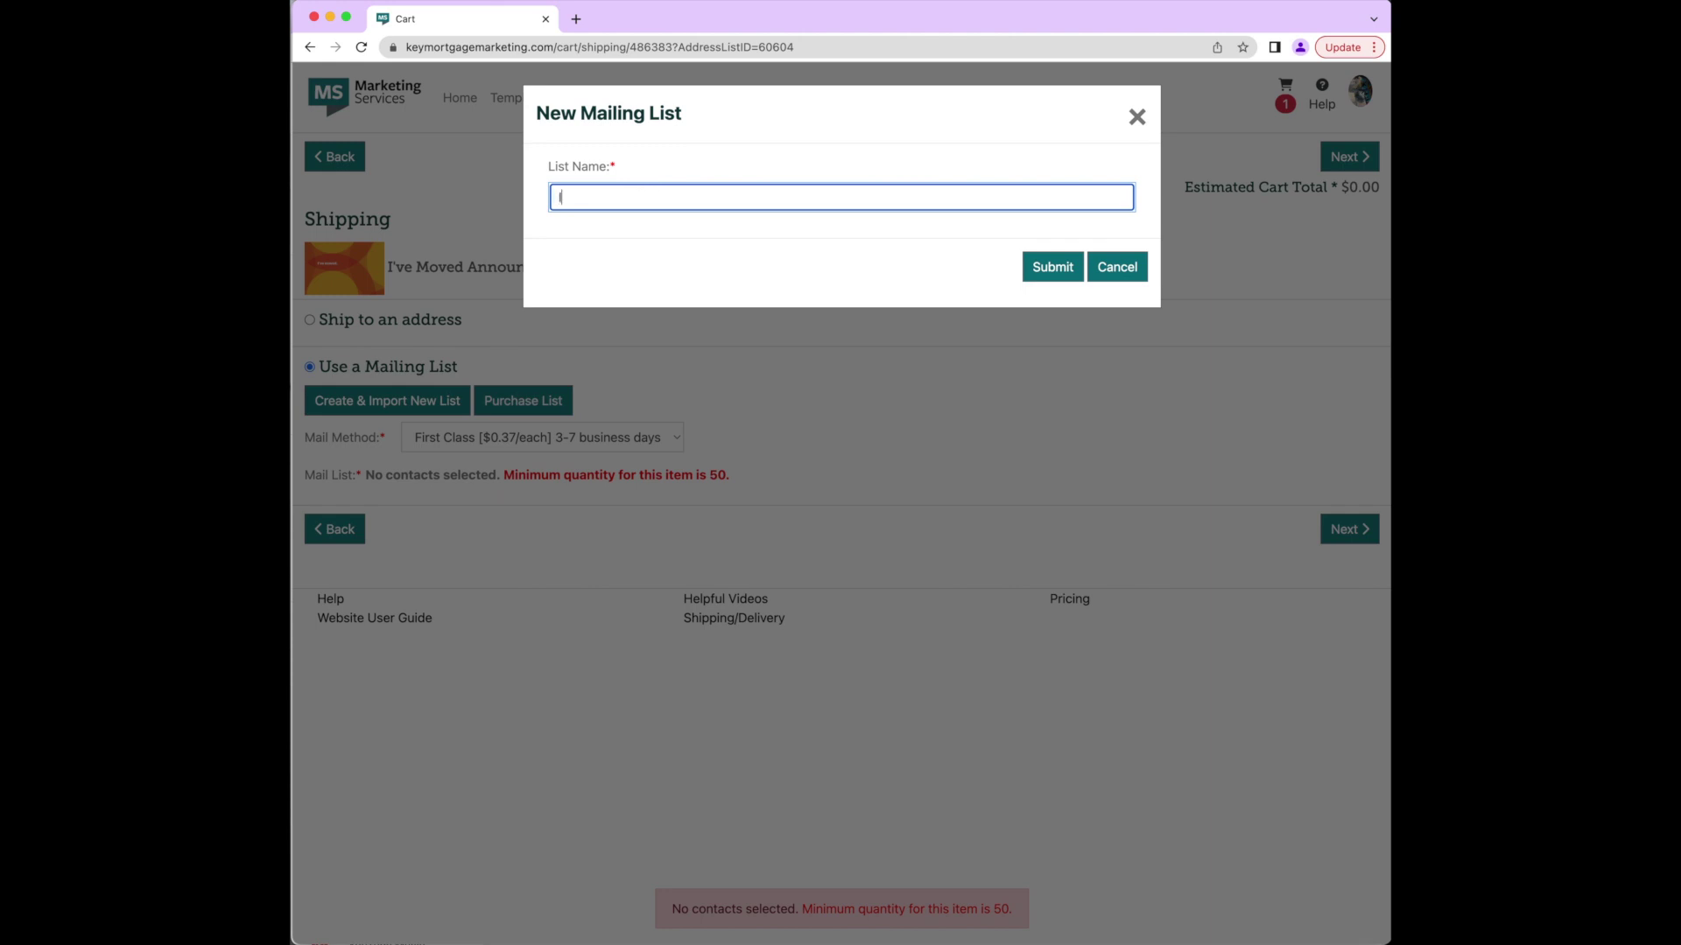
type("I've Moved PC 2022")
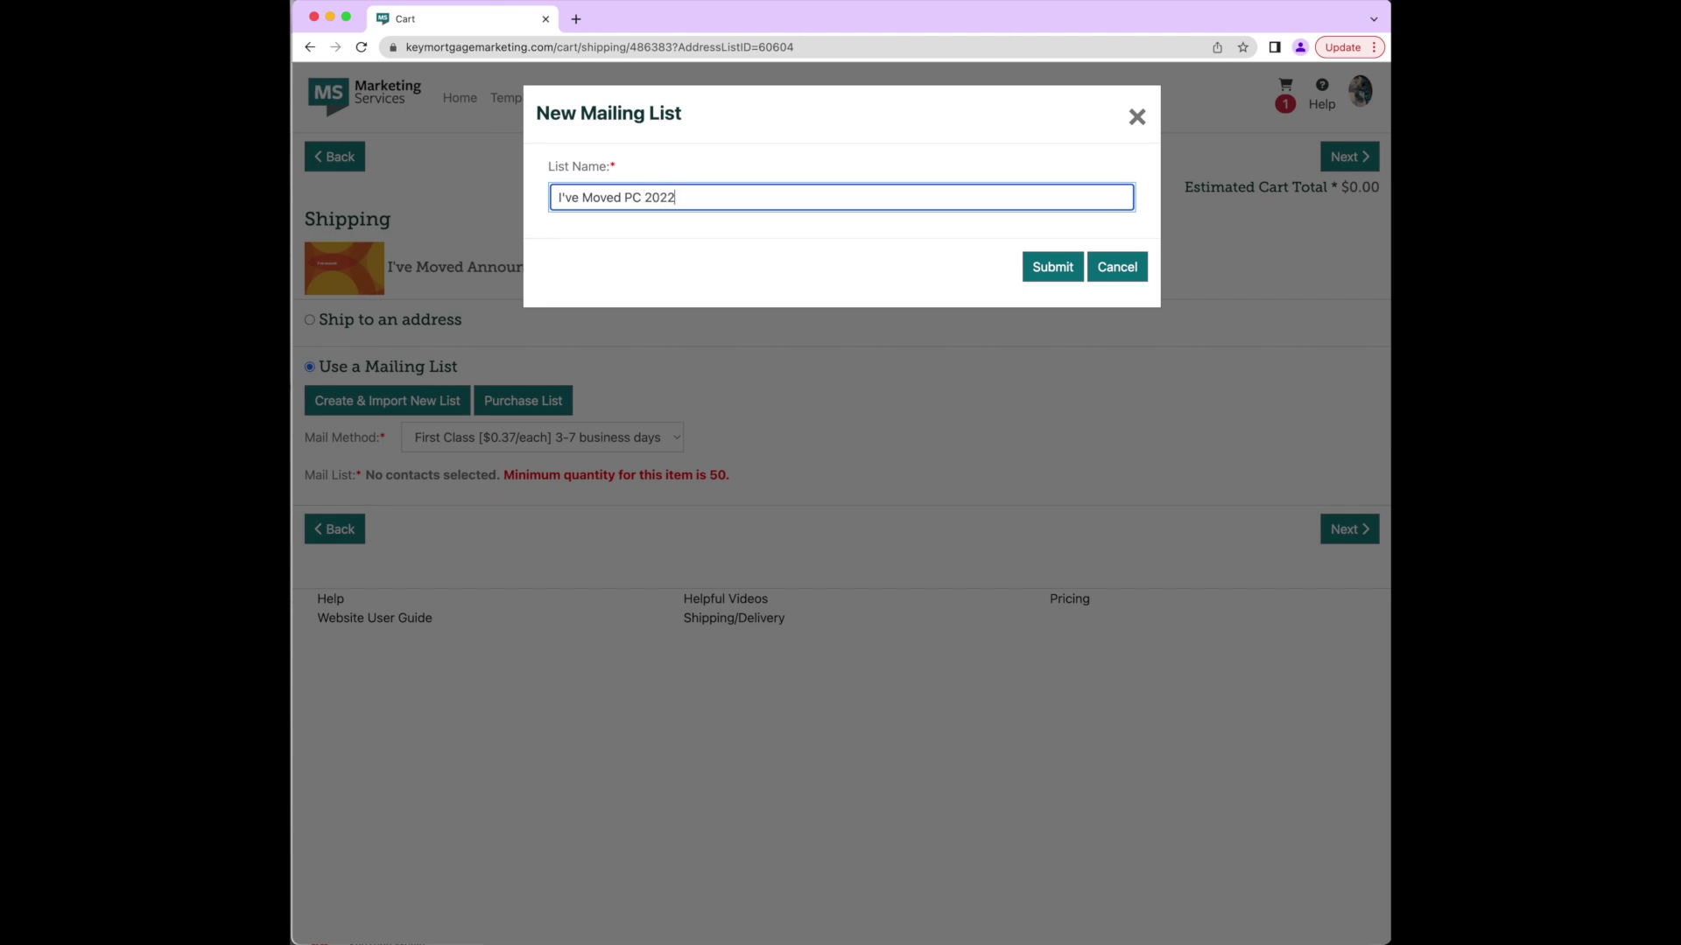
left_click(1050, 267)
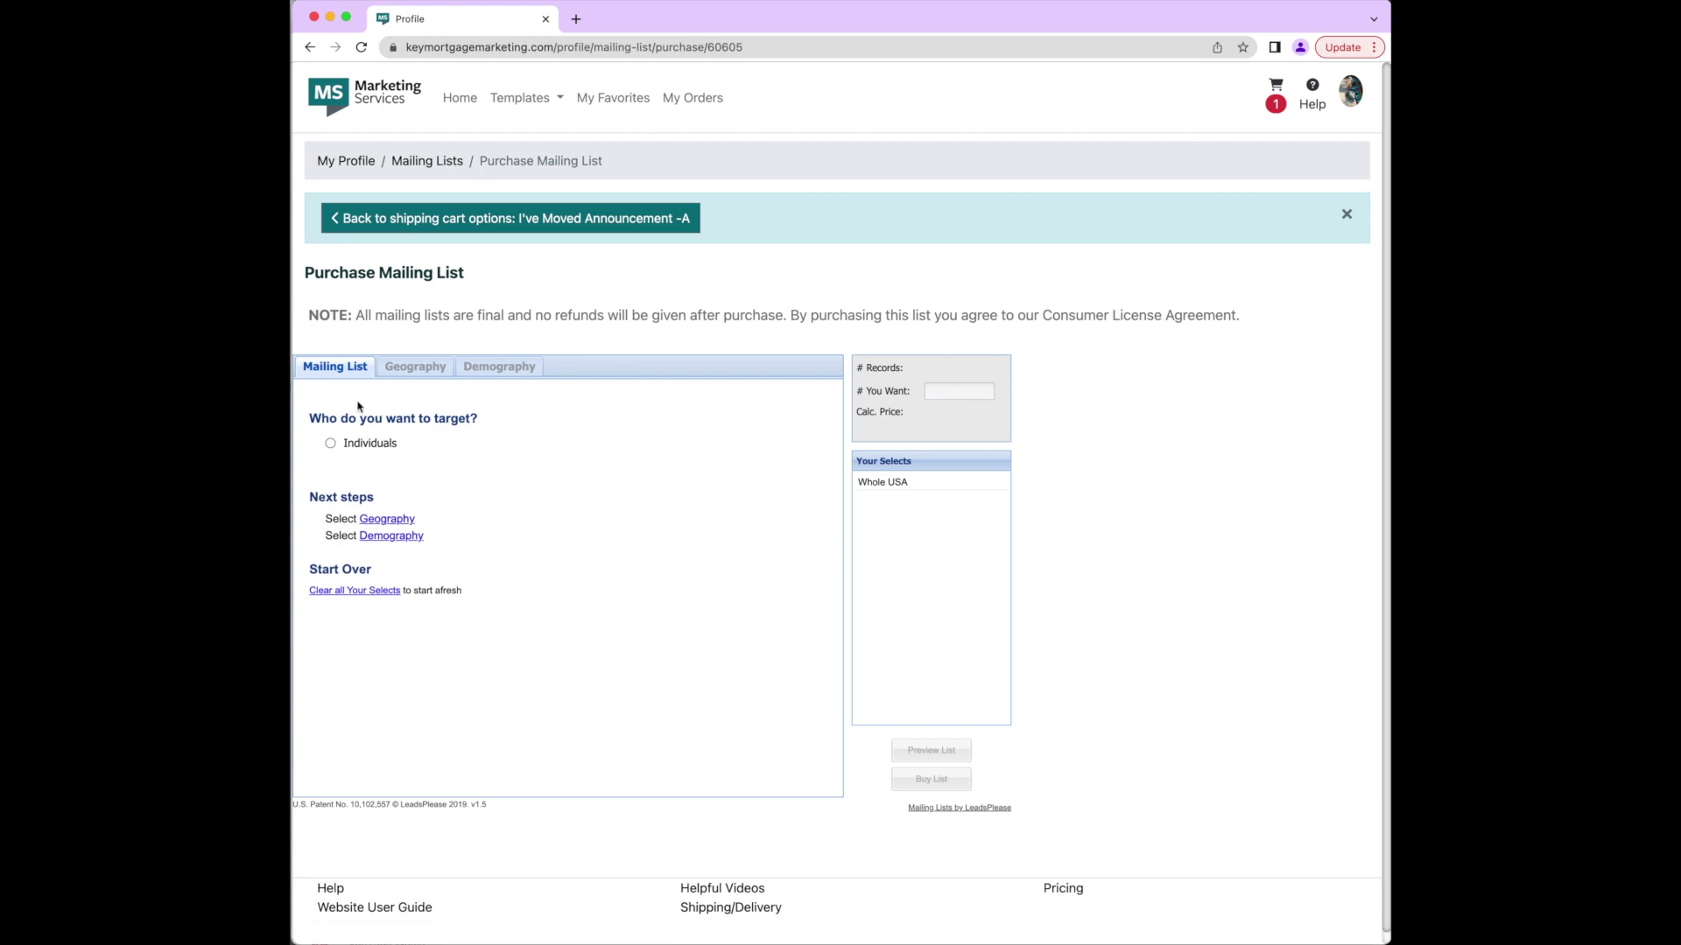
left_click(363, 442)
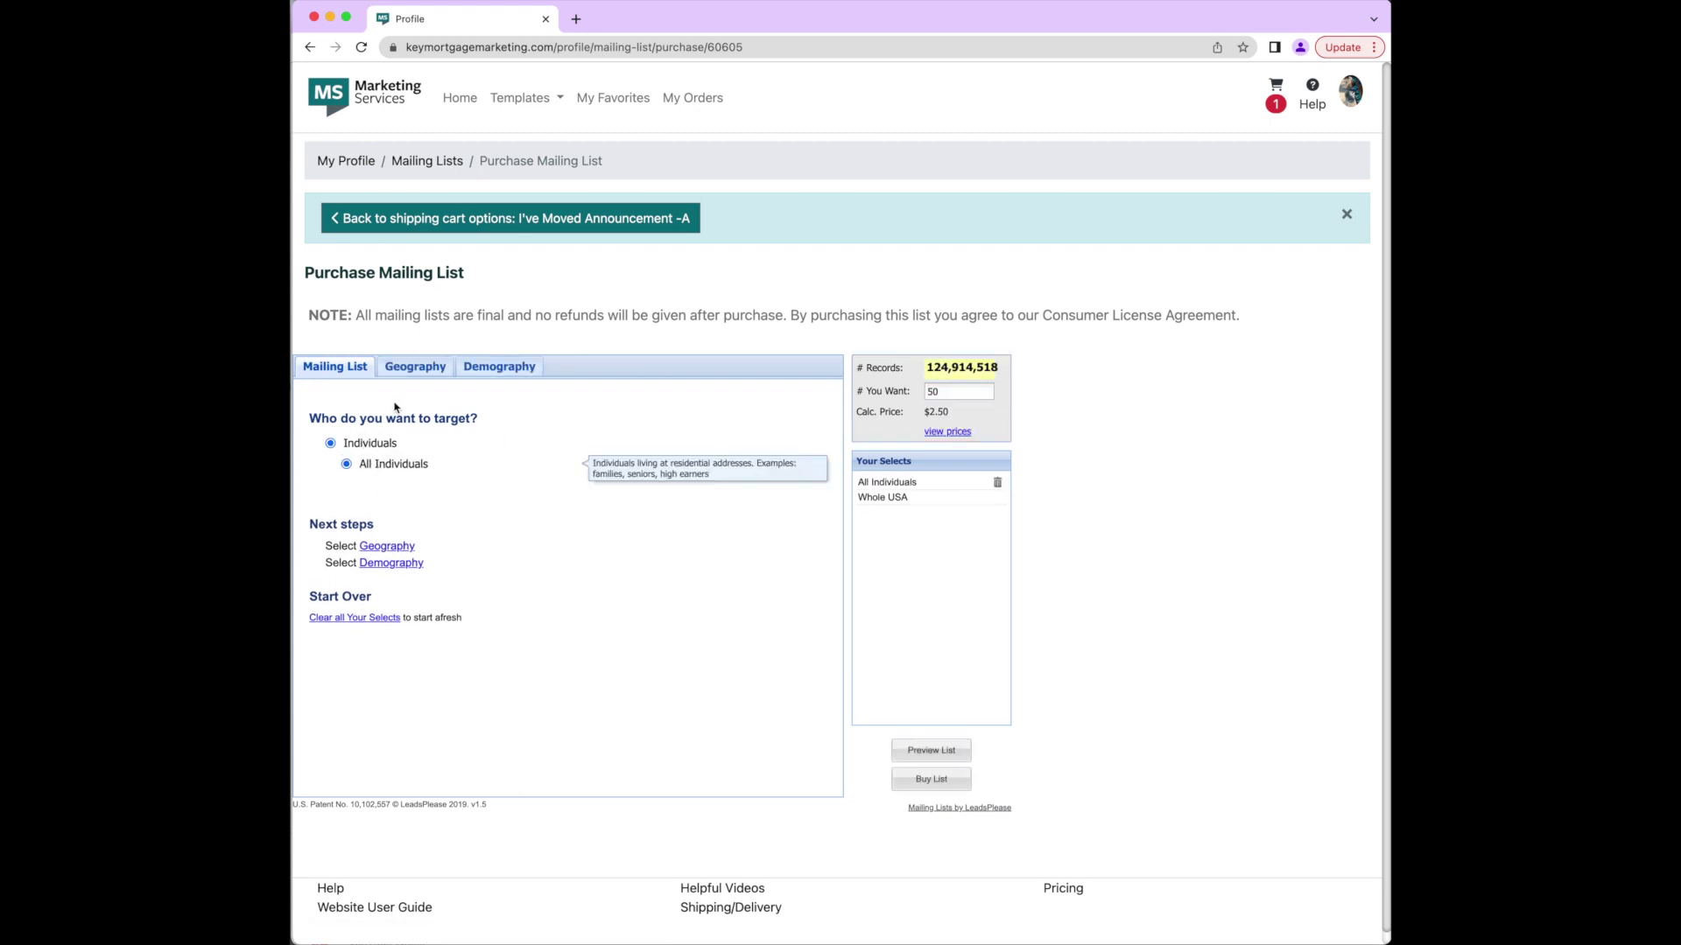
left_click(971, 391)
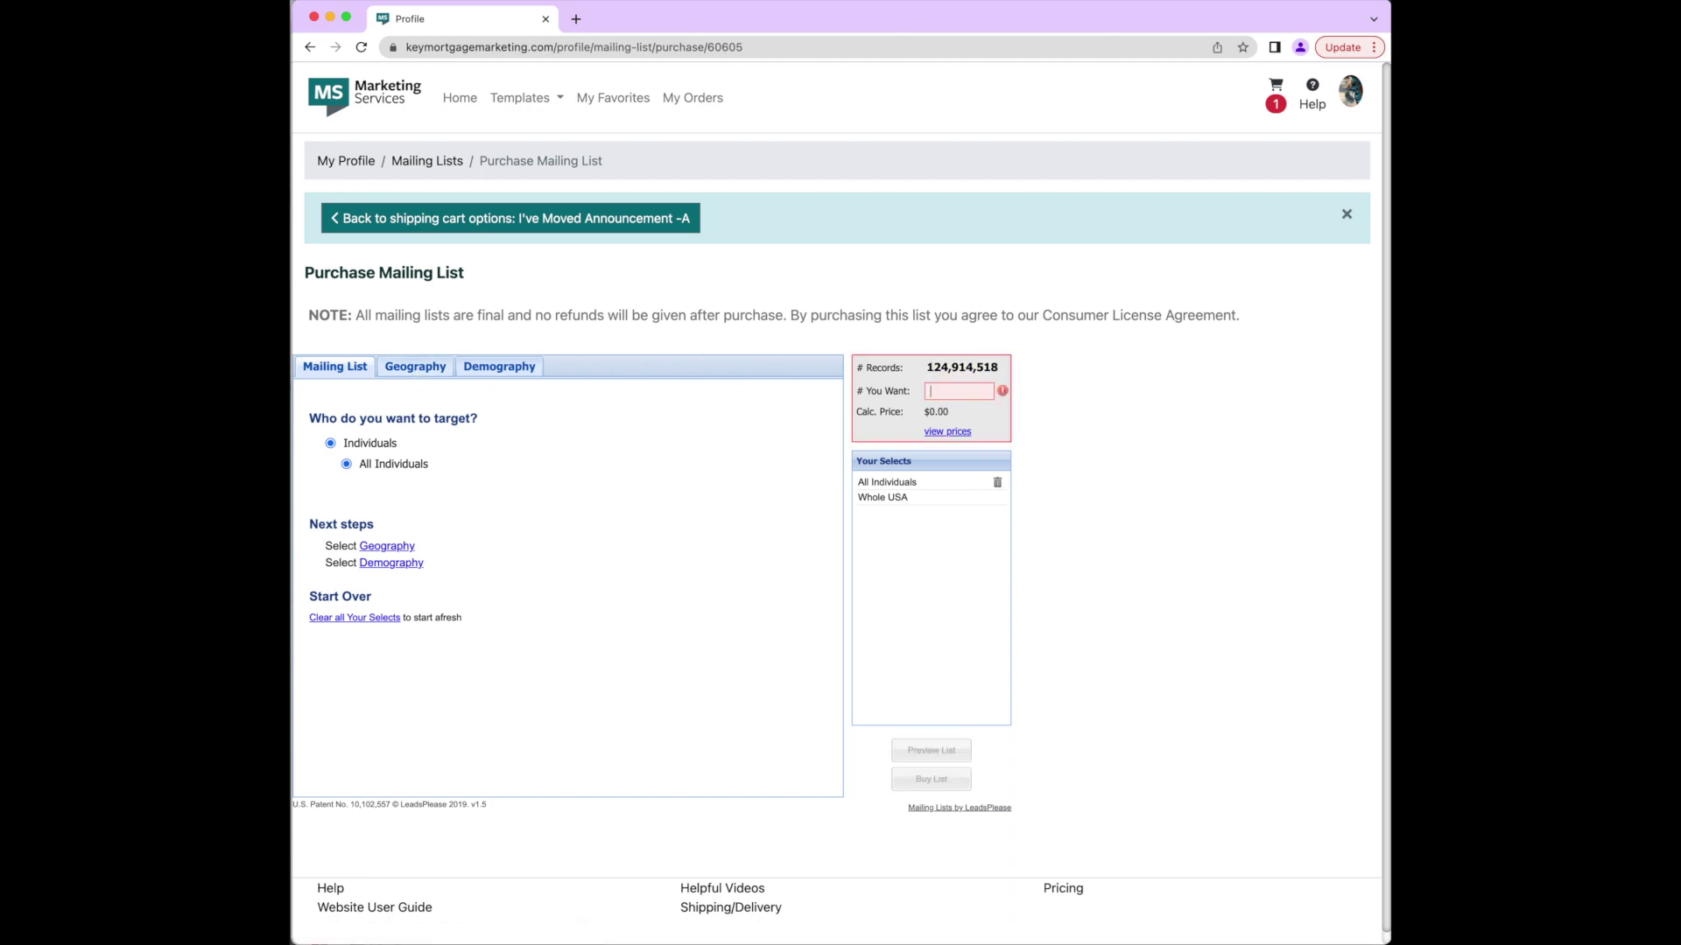
type("100")
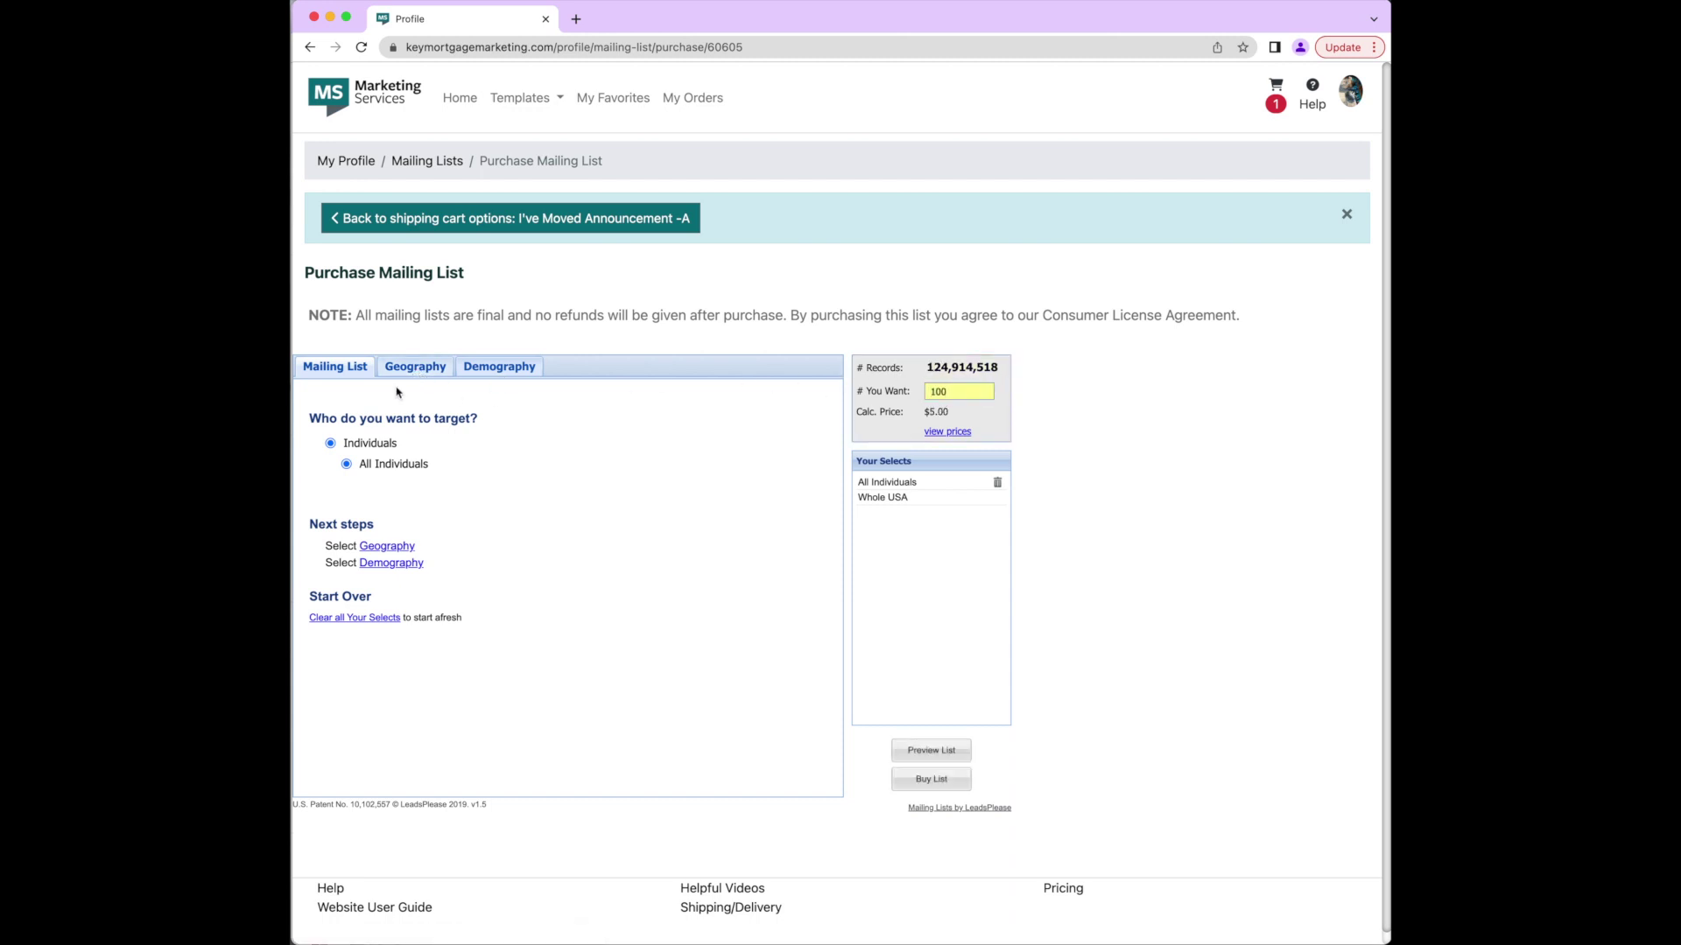
left_click(396, 378)
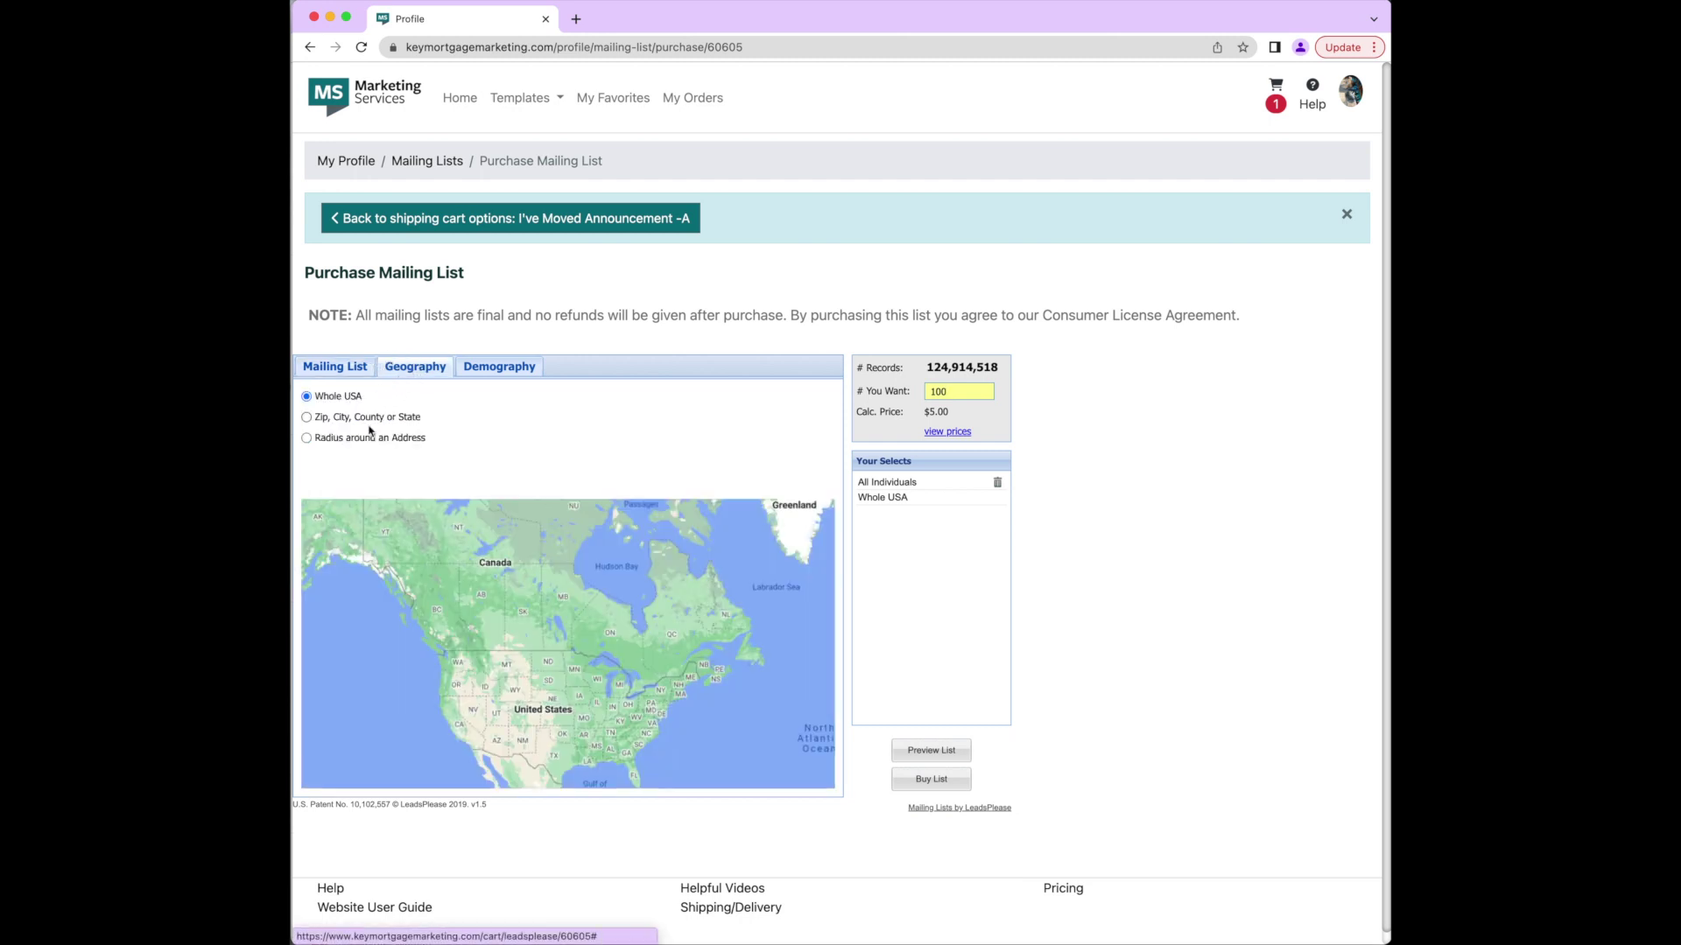
Step: Target a 0.5-mile radius around the entered address, refresh to 713 records, and preview the list
left_click(367, 435)
left_click(641, 411)
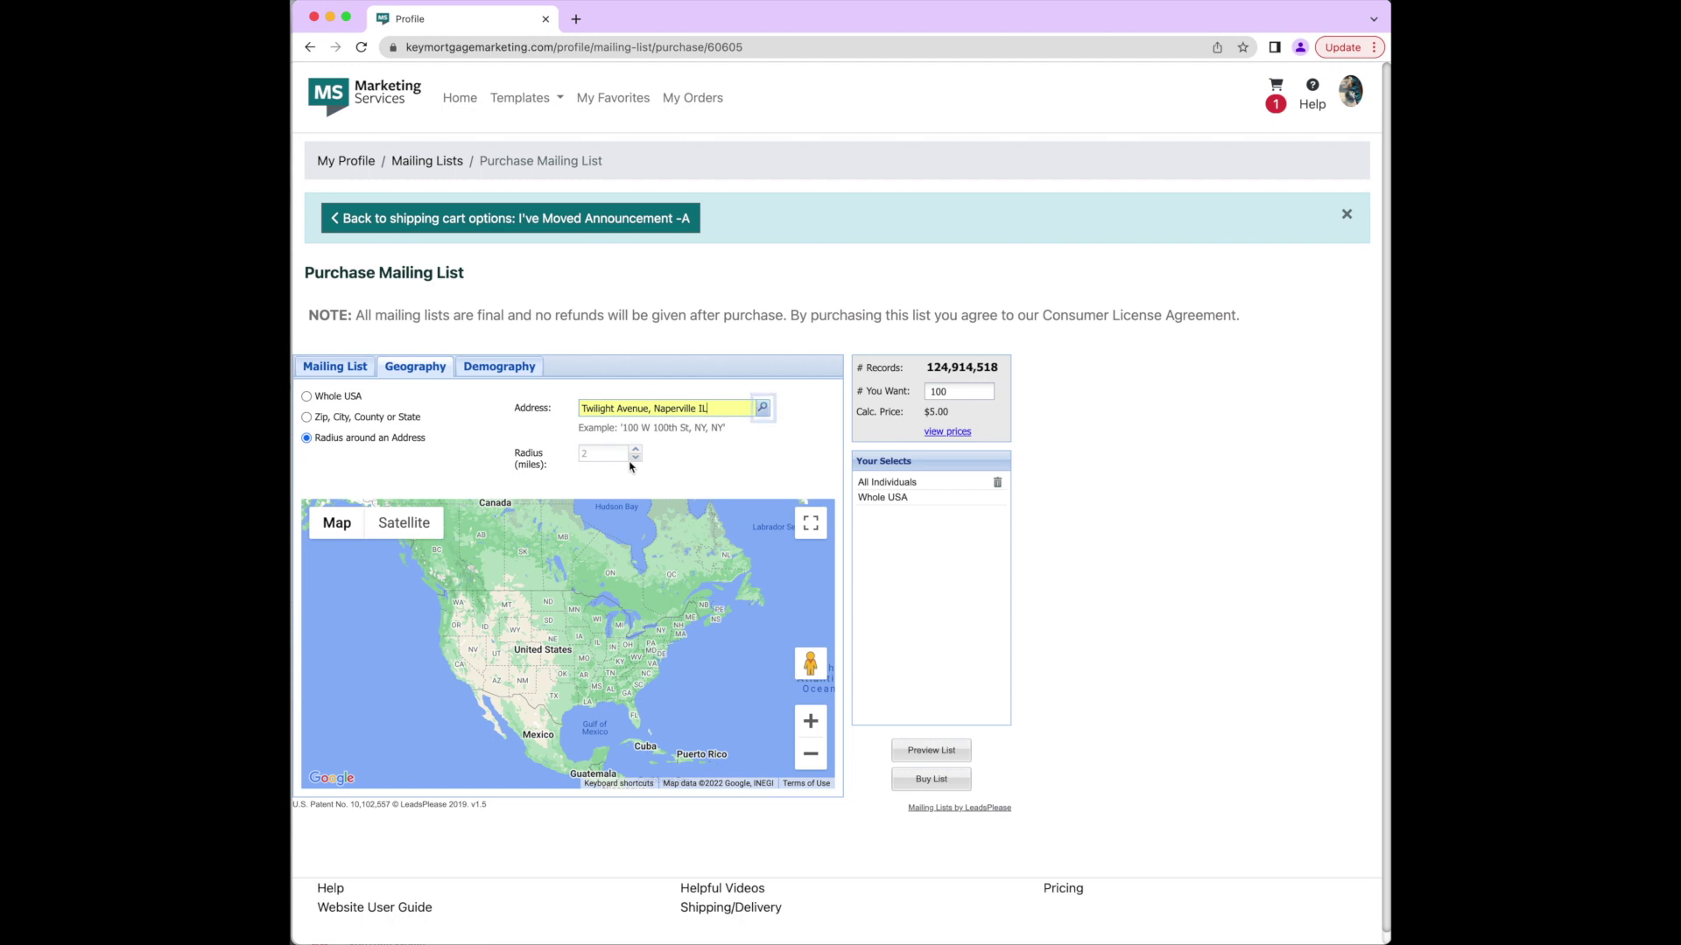
left_click(762, 408)
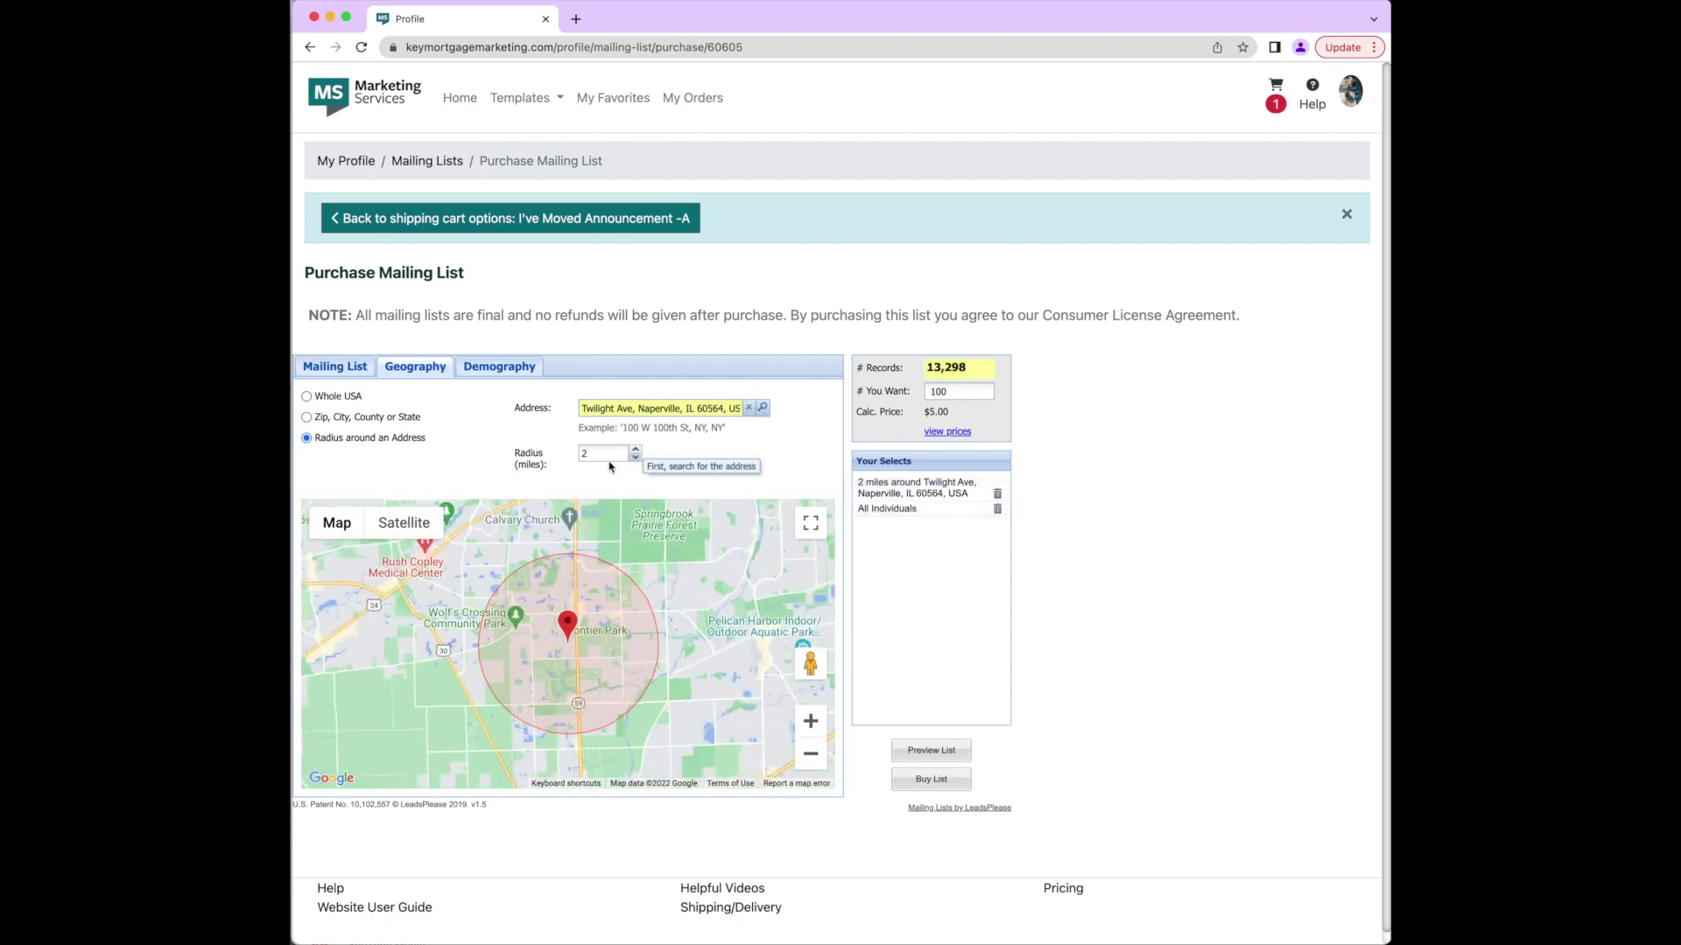
left_click(603, 452)
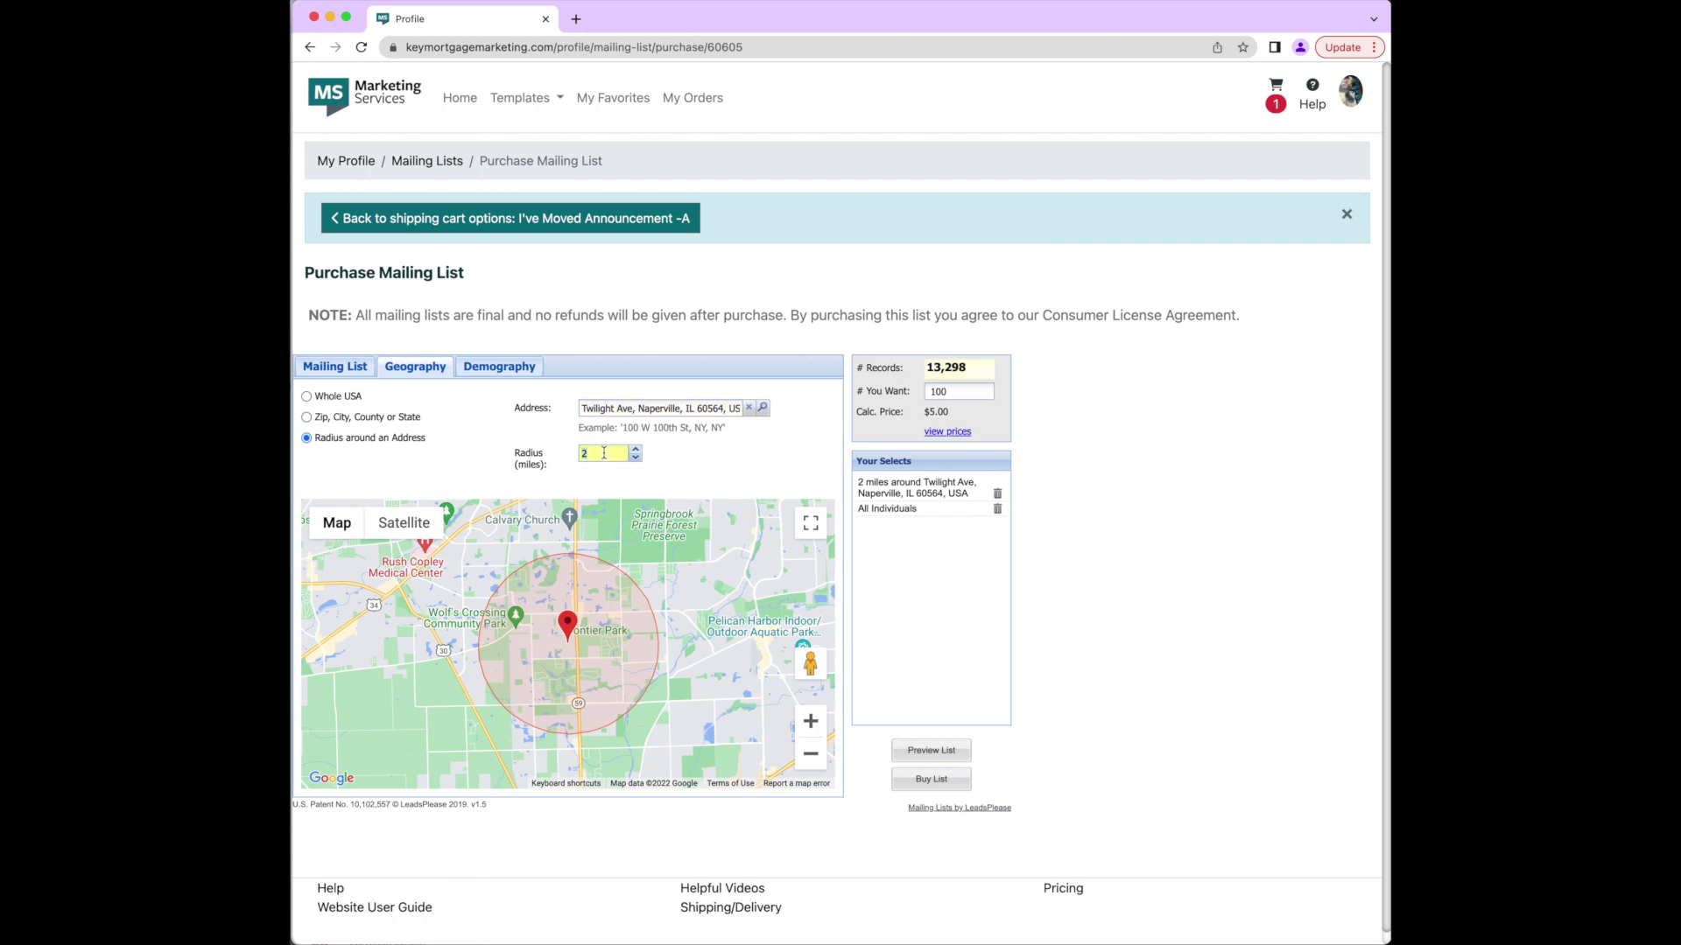
key("BackSpace")
type(".5")
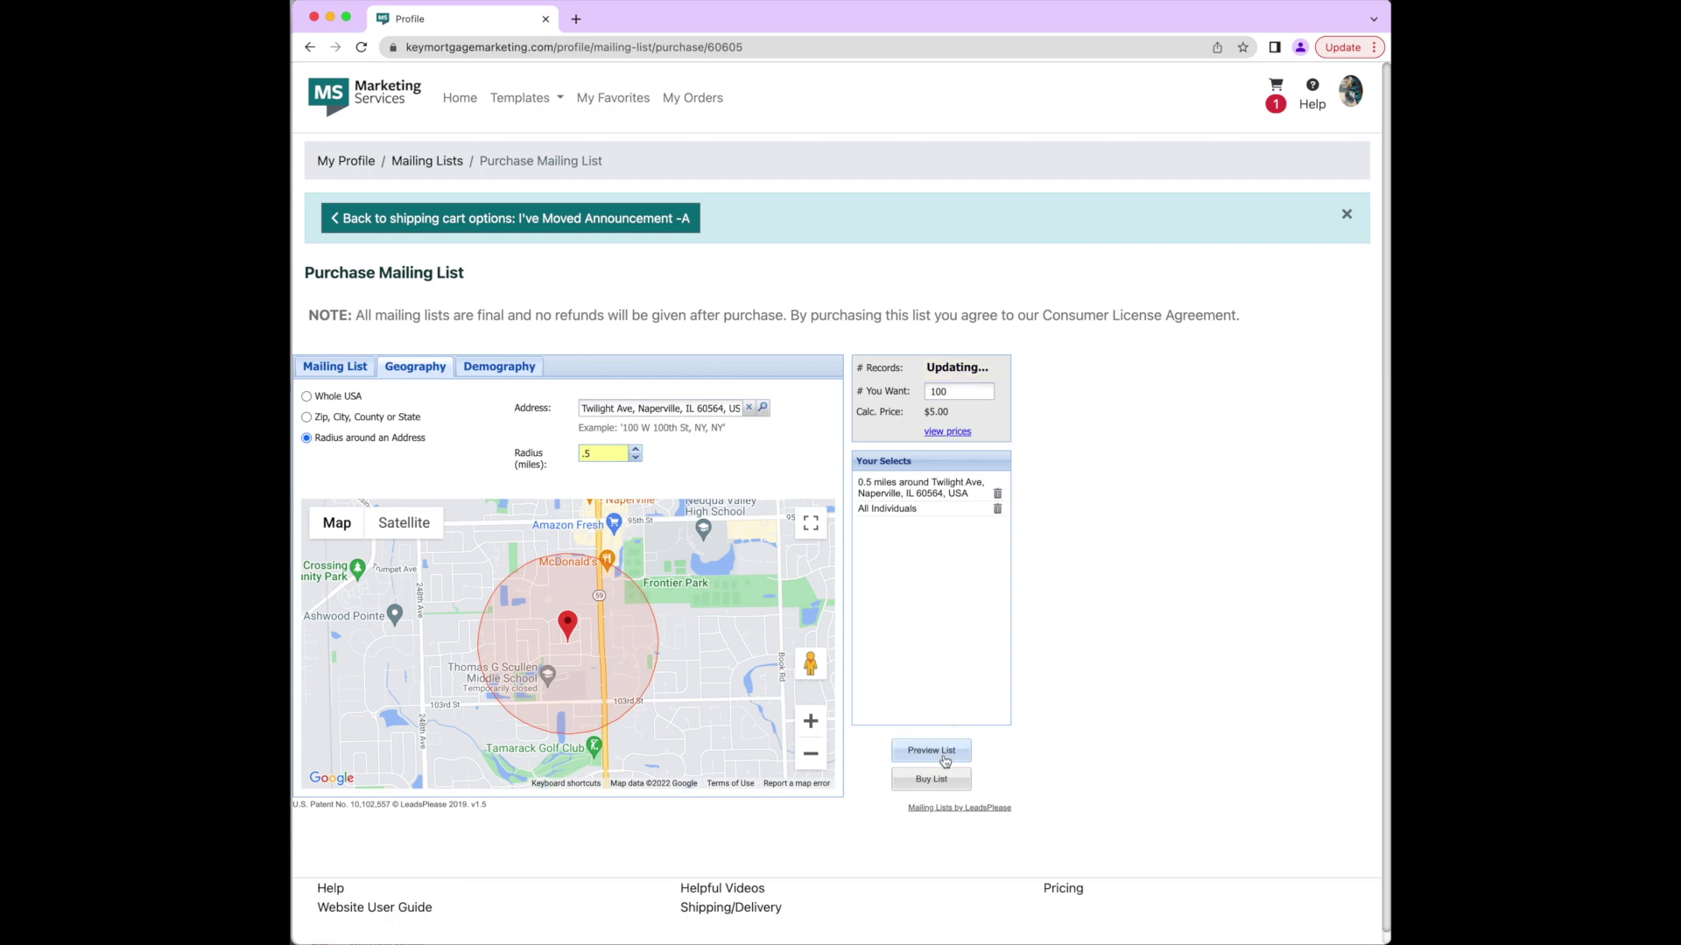
left_click(658, 456)
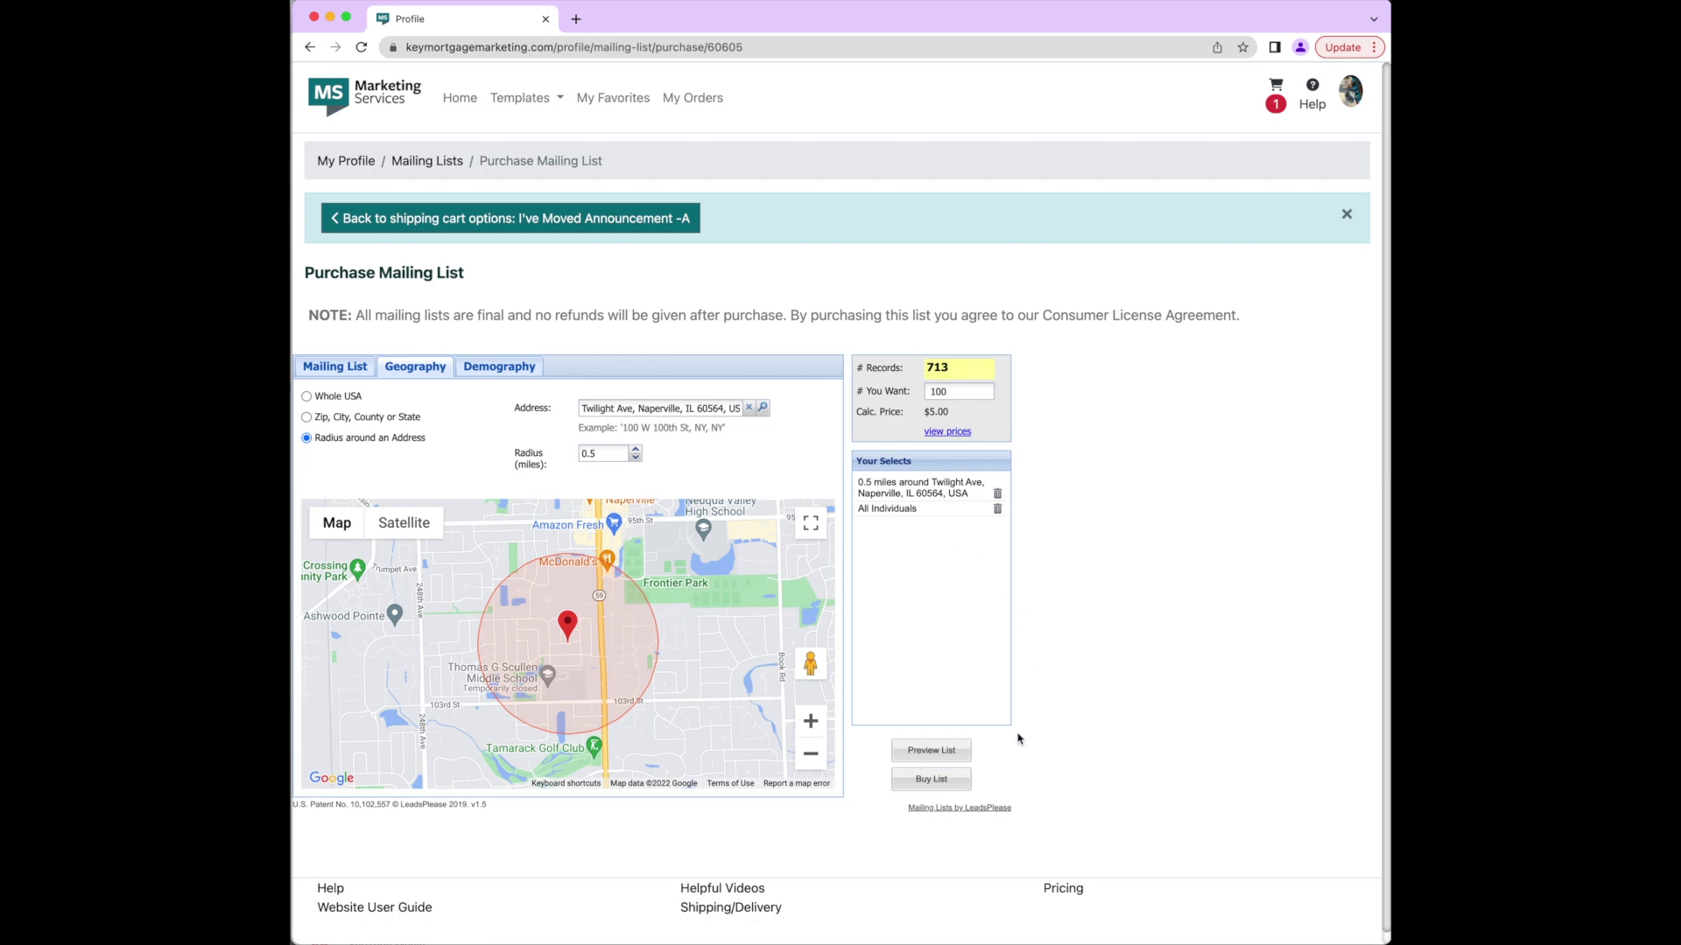
left_click(954, 758)
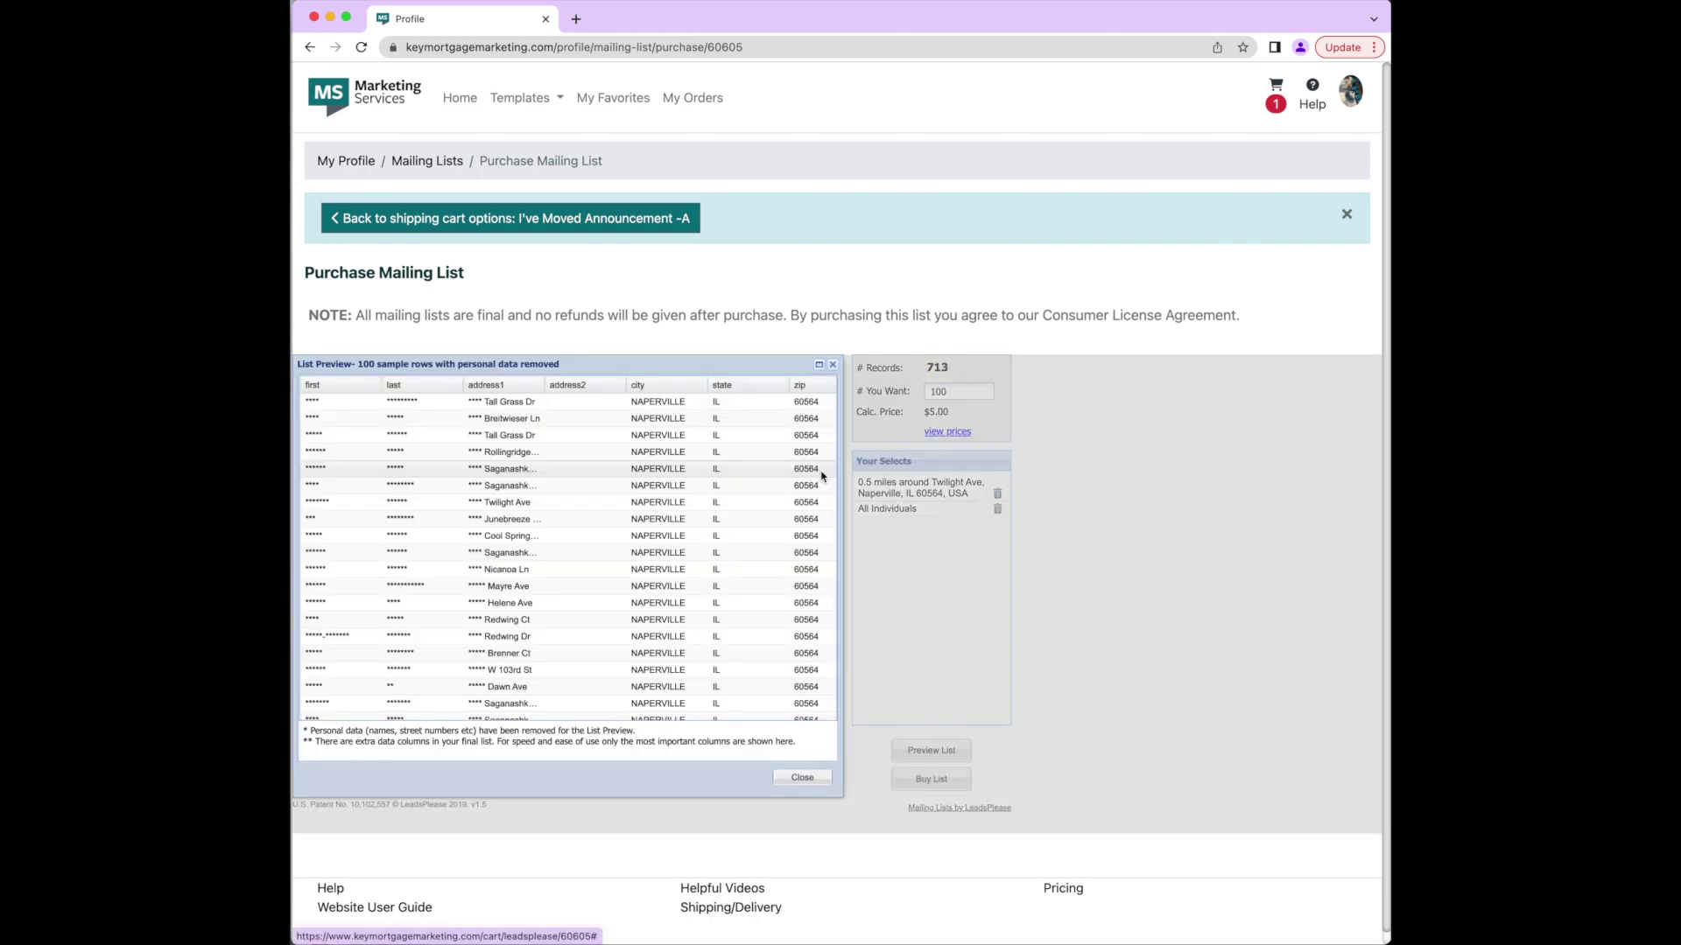
Step: Buy the list, accept the consumer license agreement, and return to the postcard's shipping options
scroll(823, 476, "down", 10)
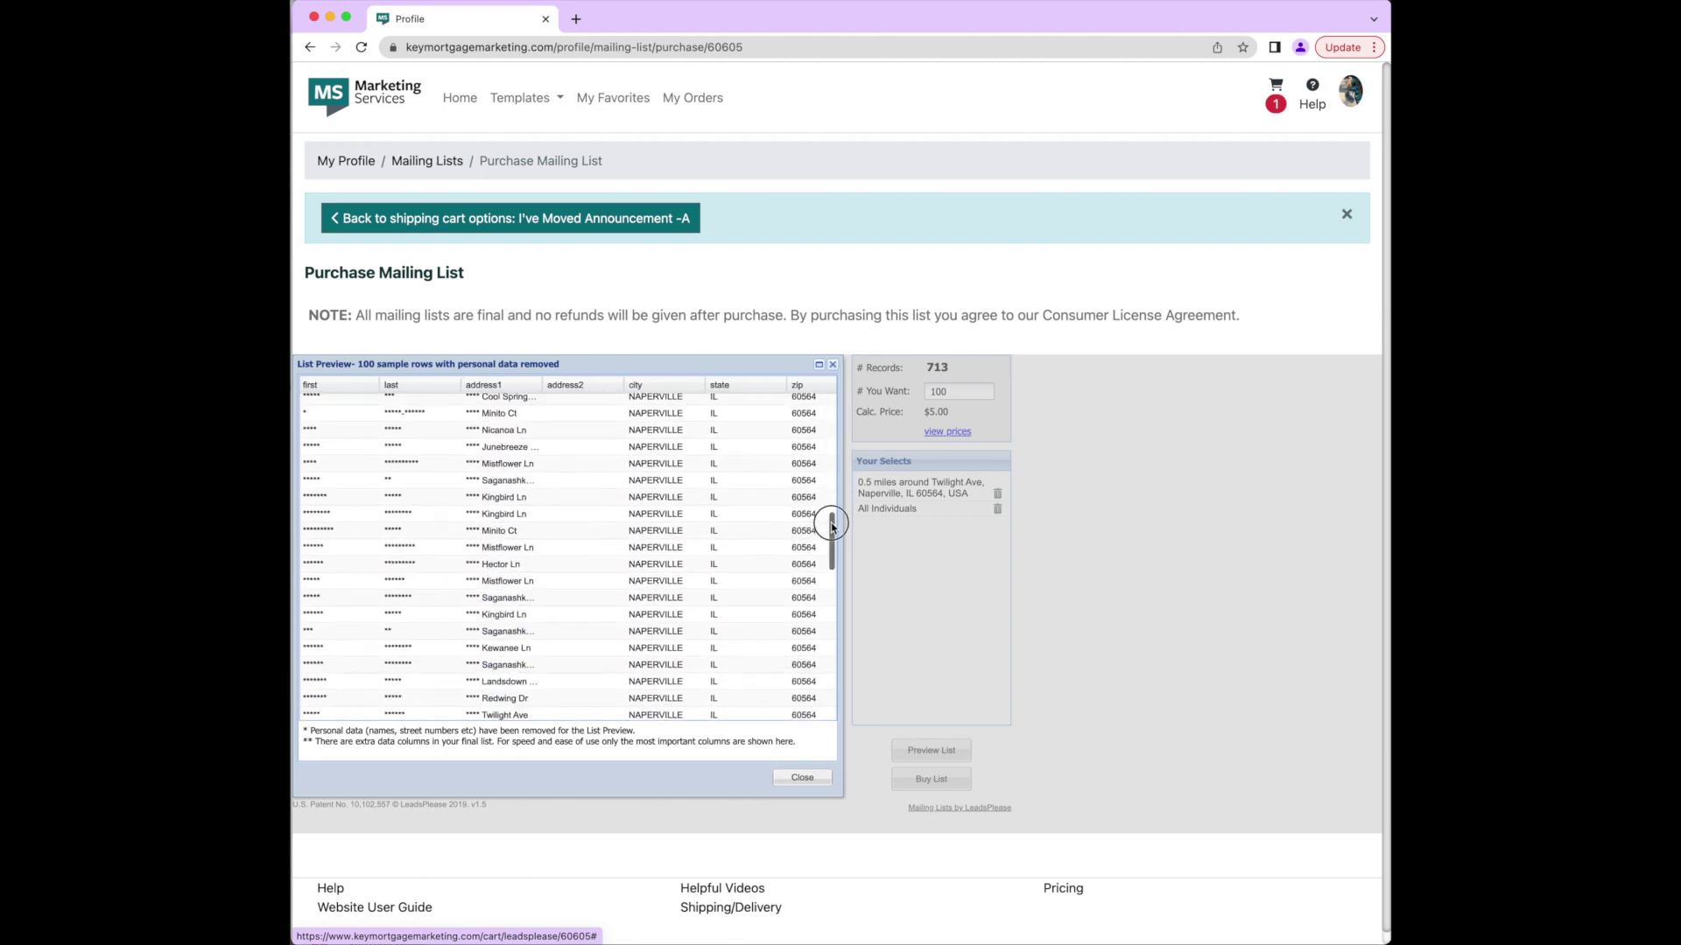
left_click_drag(832, 526, 833, 652)
left_click(913, 779)
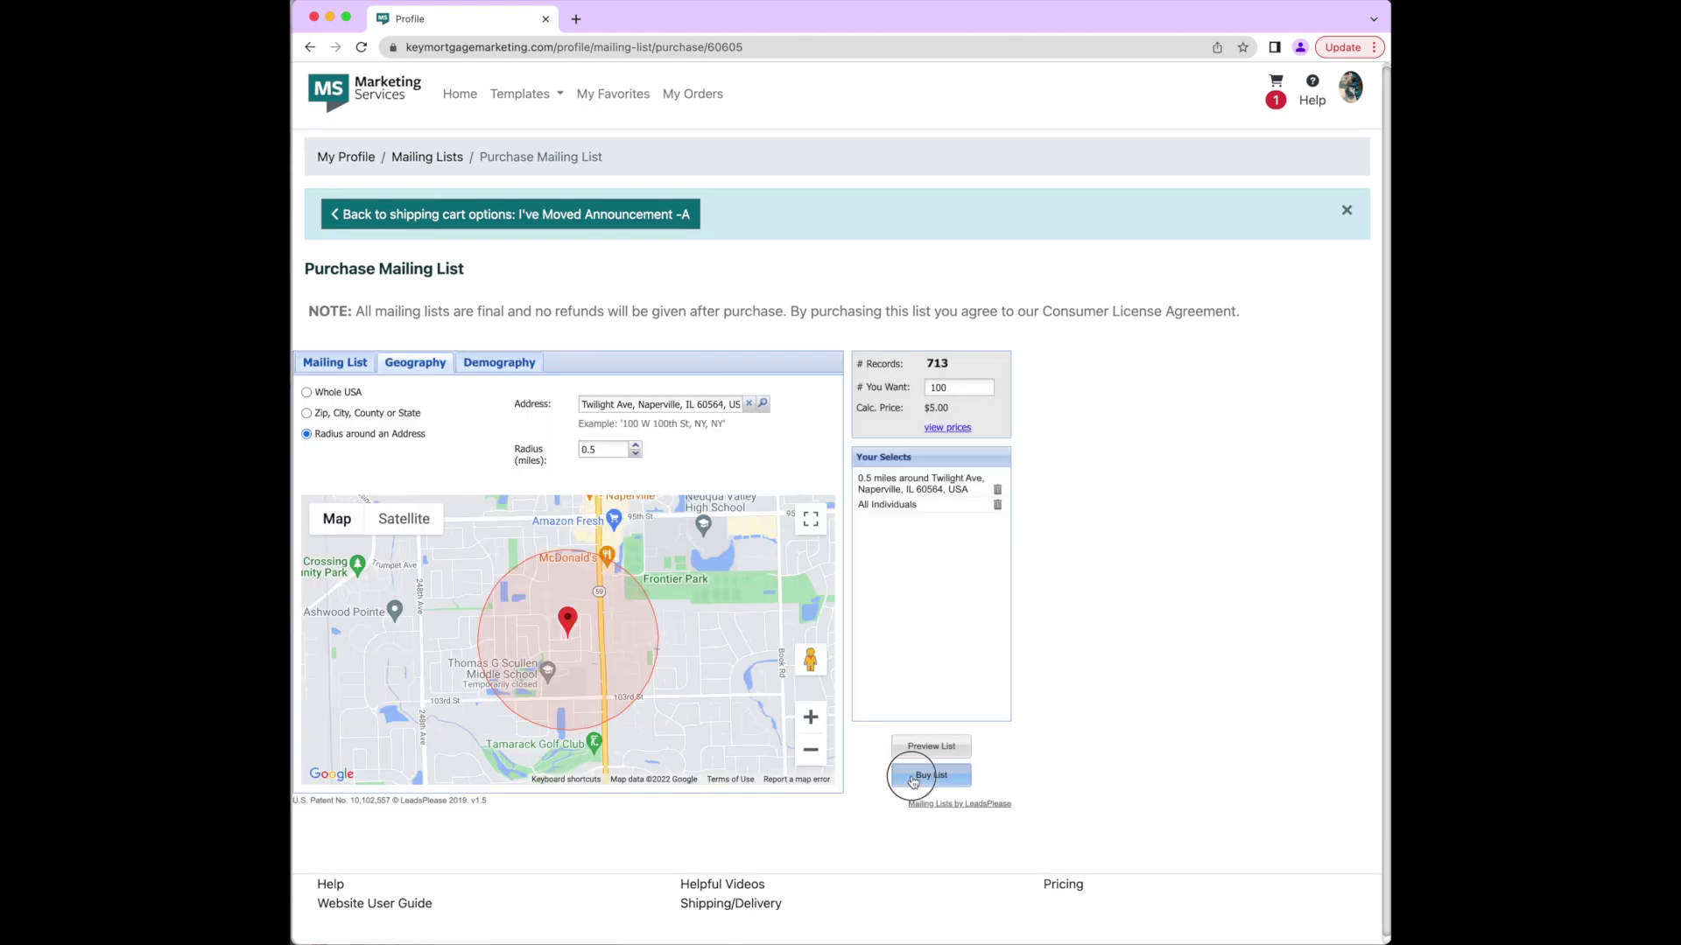
scroll(788, 591, "down", 15)
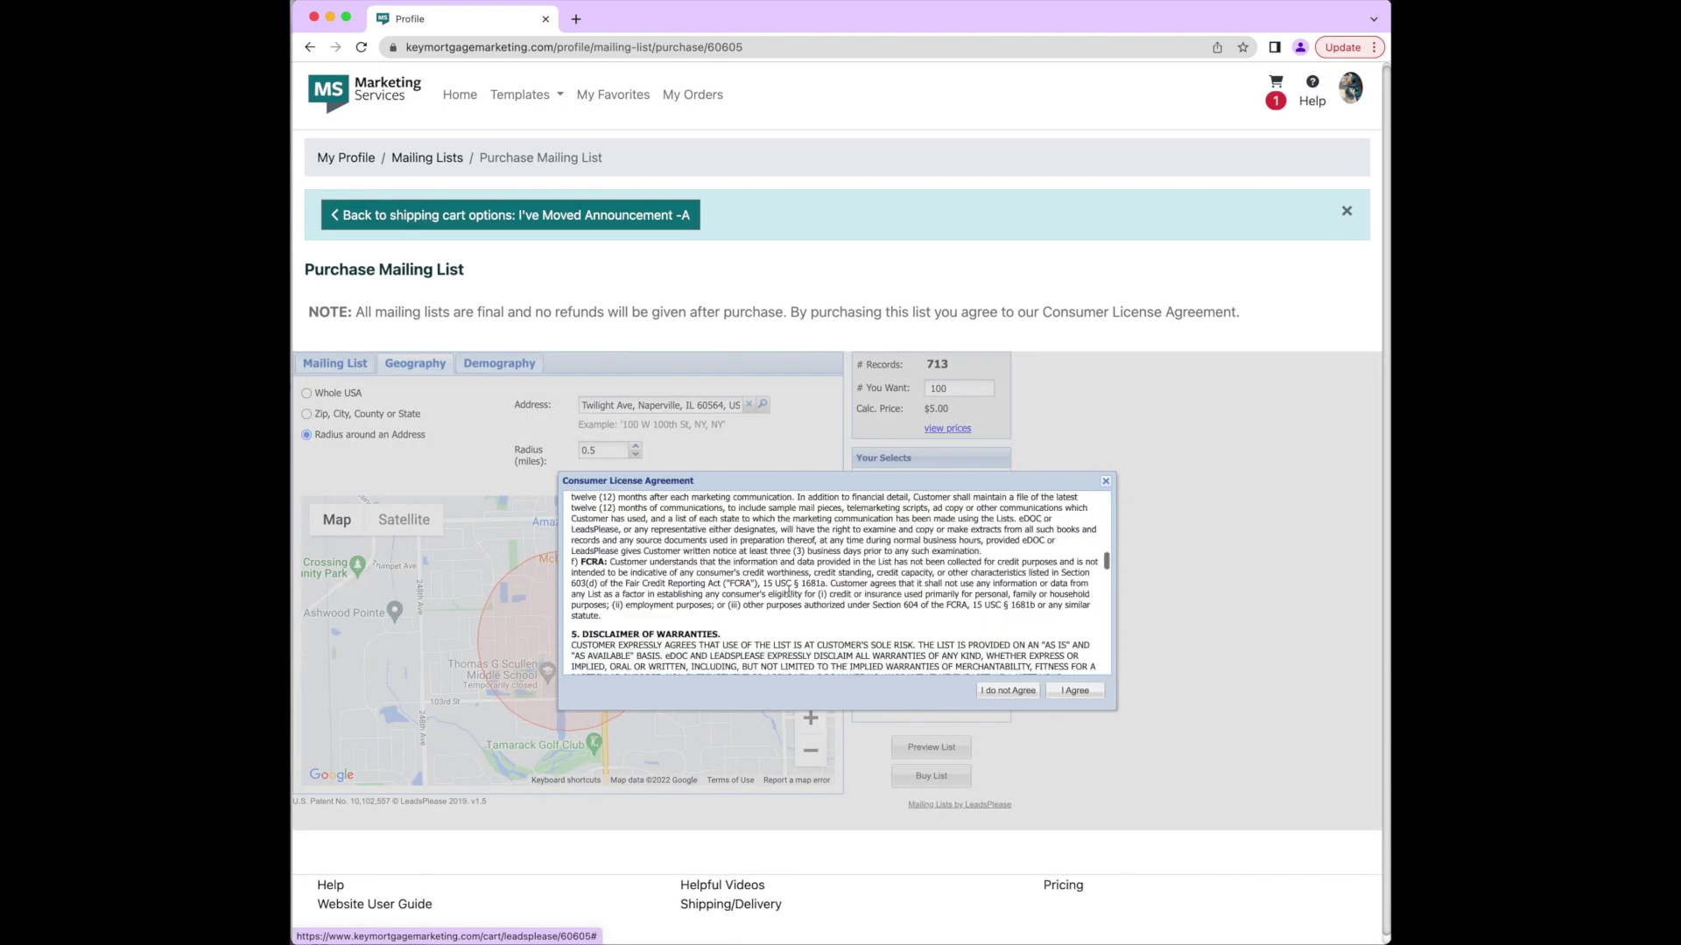
scroll(788, 591, "down", 10)
left_click(1074, 690)
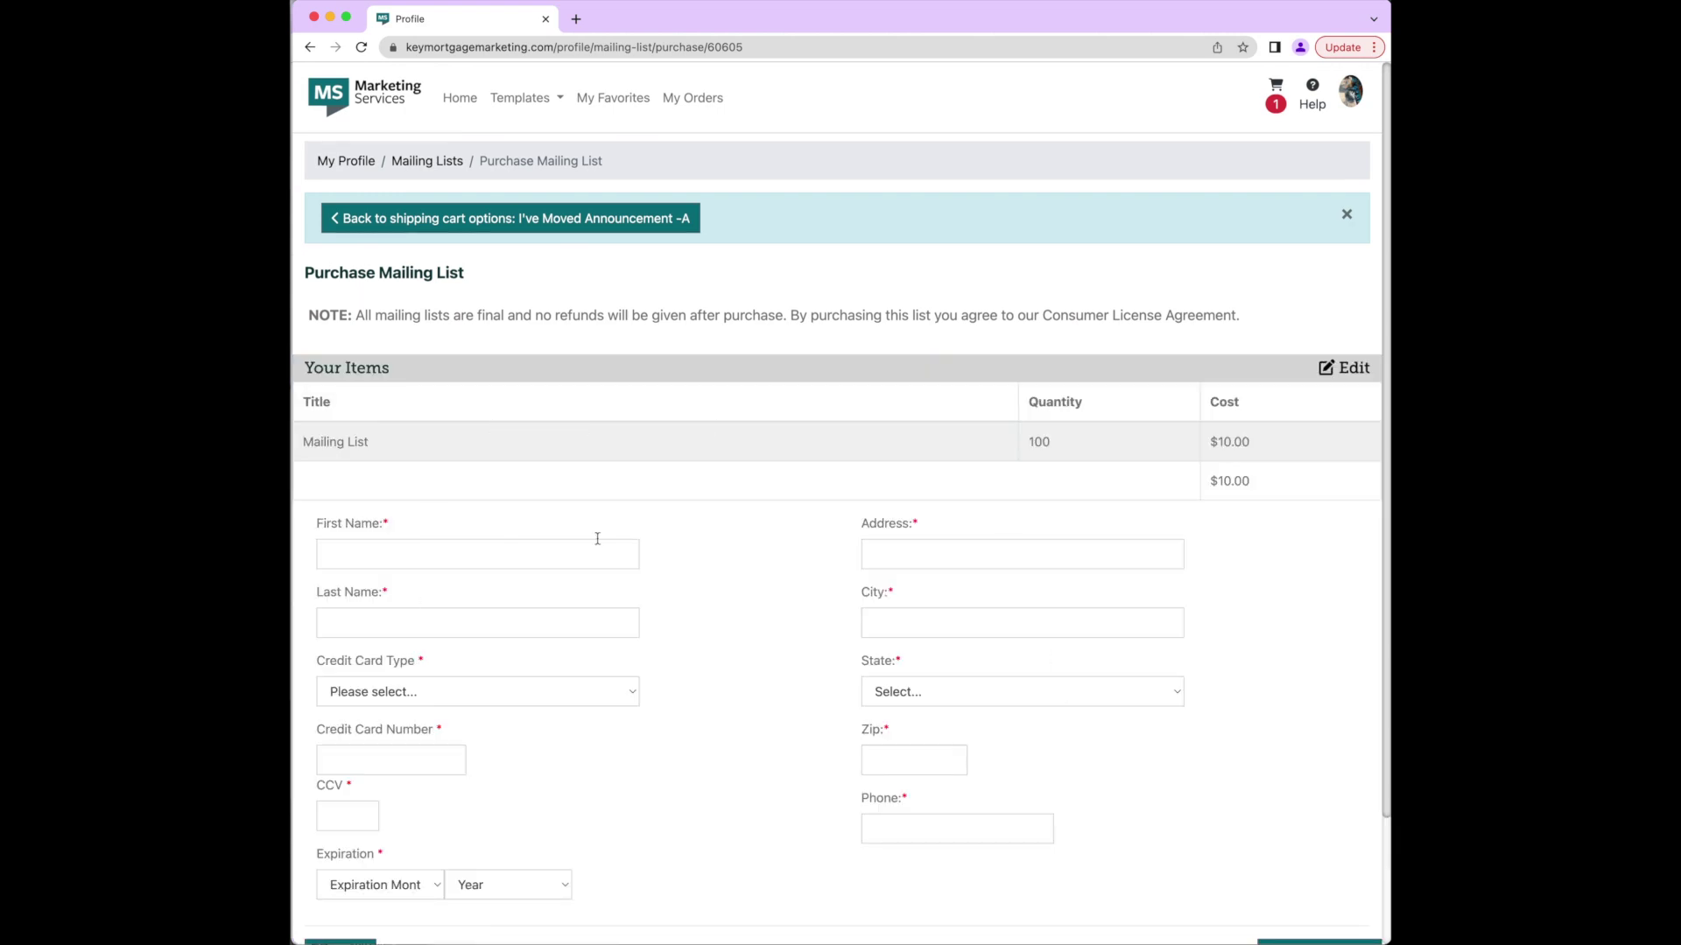
scroll(945, 818, "down", 2)
scroll(1293, 828, "up", 2)
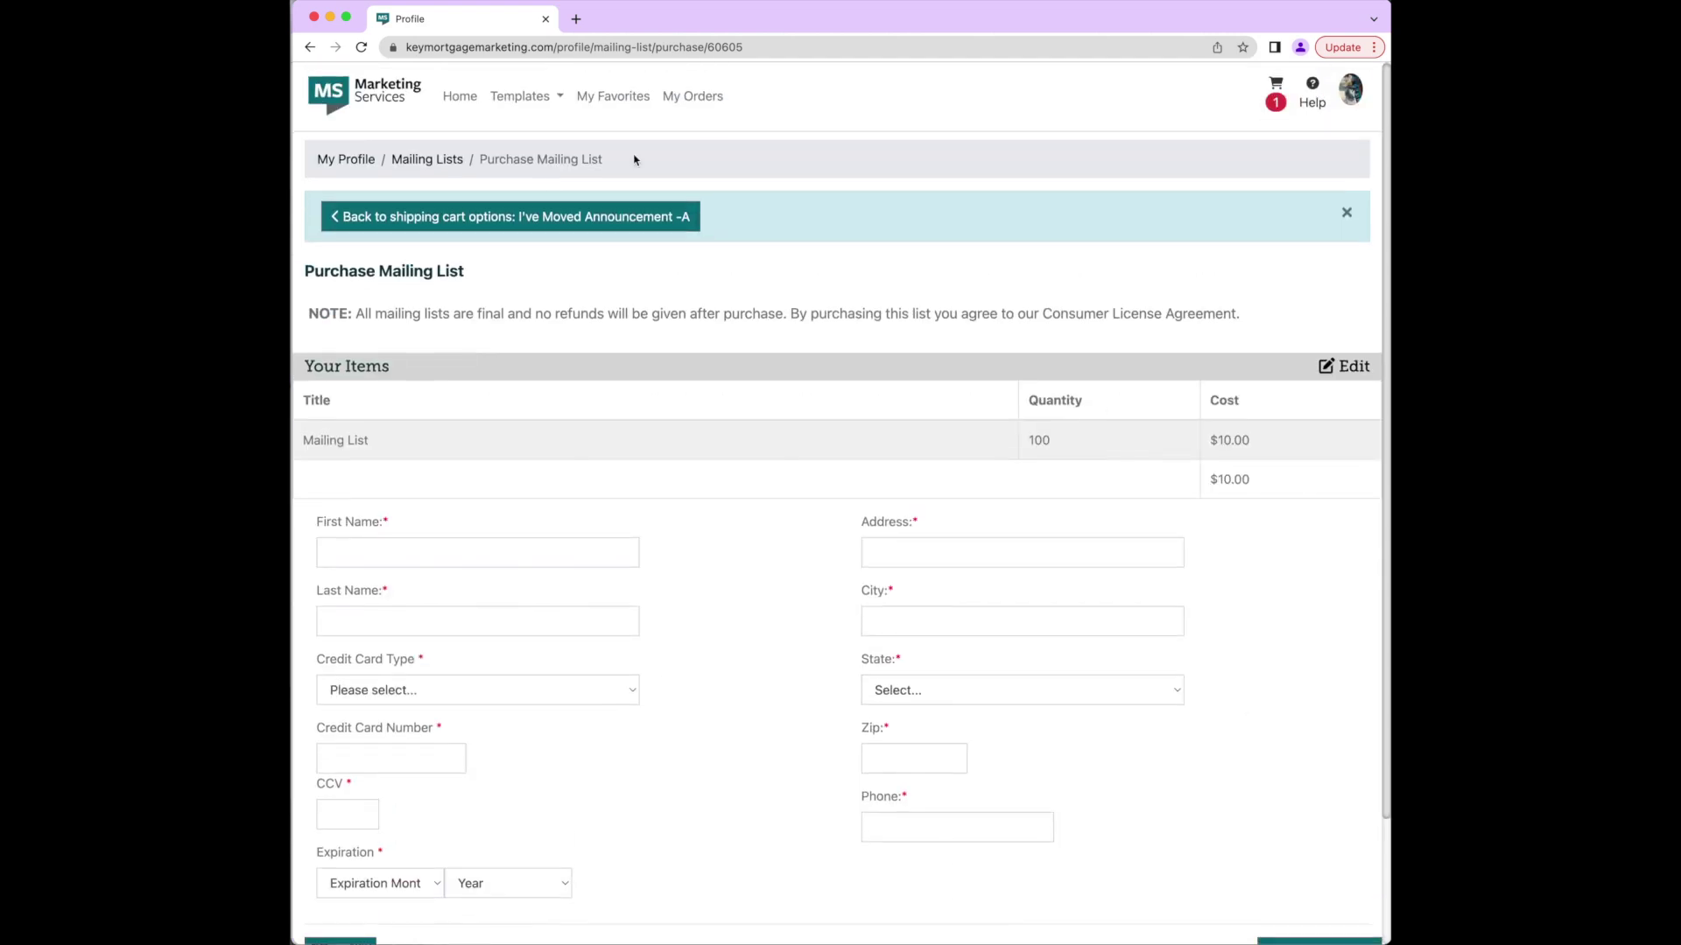
left_click(532, 218)
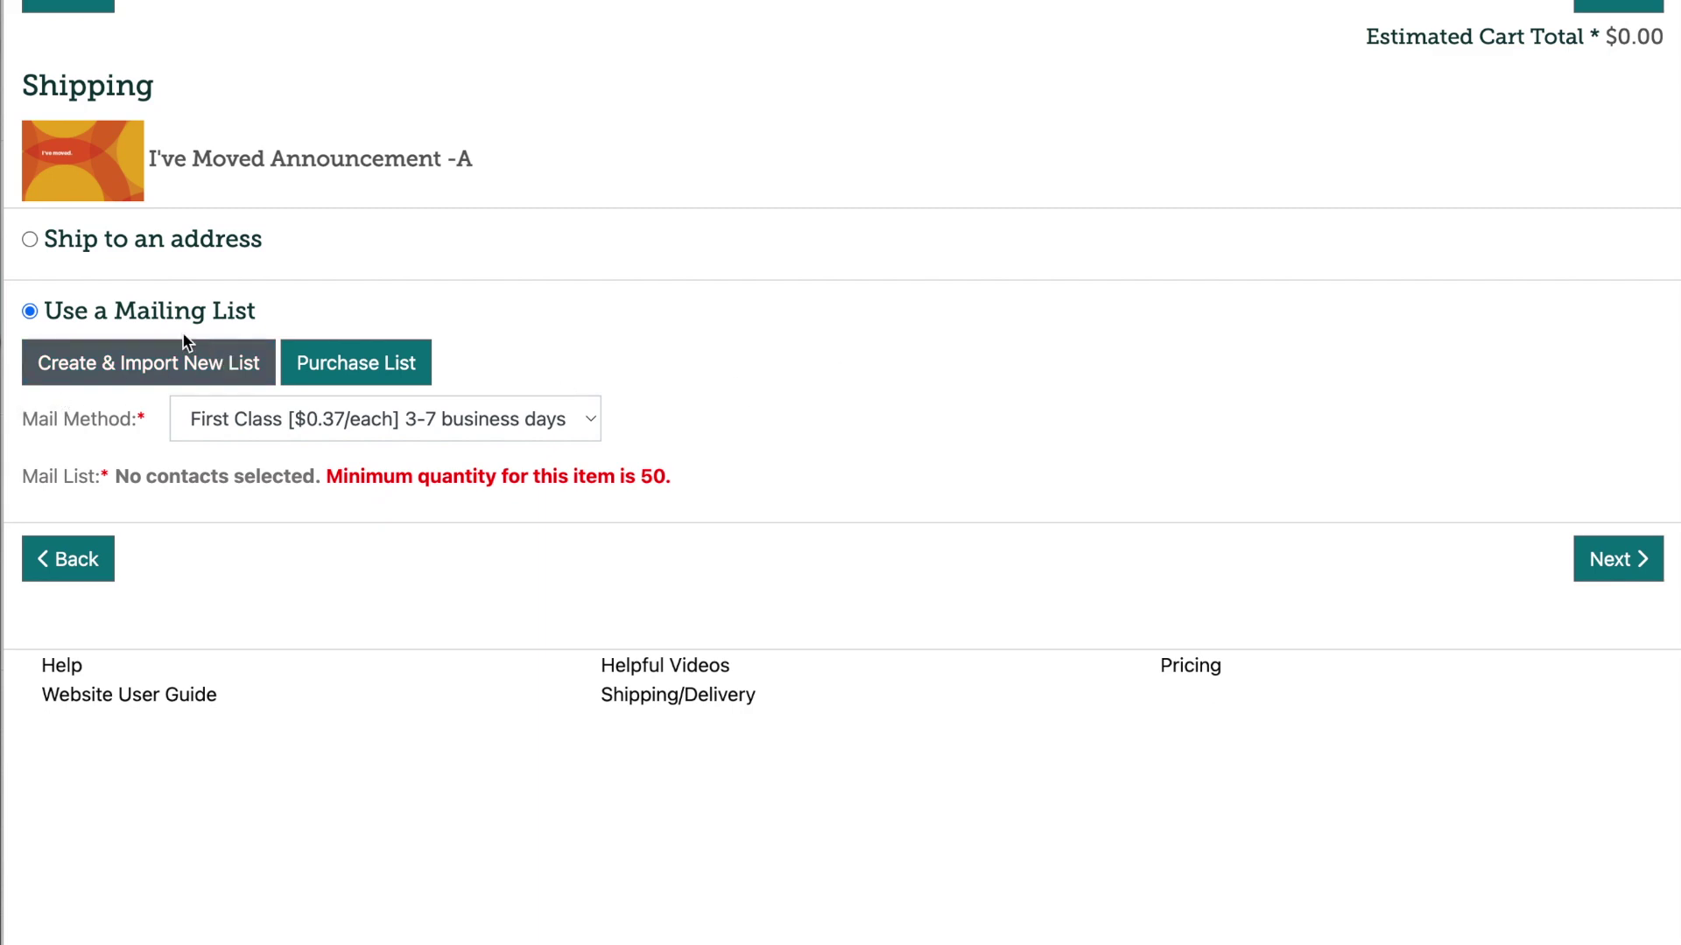
left_click(183, 364)
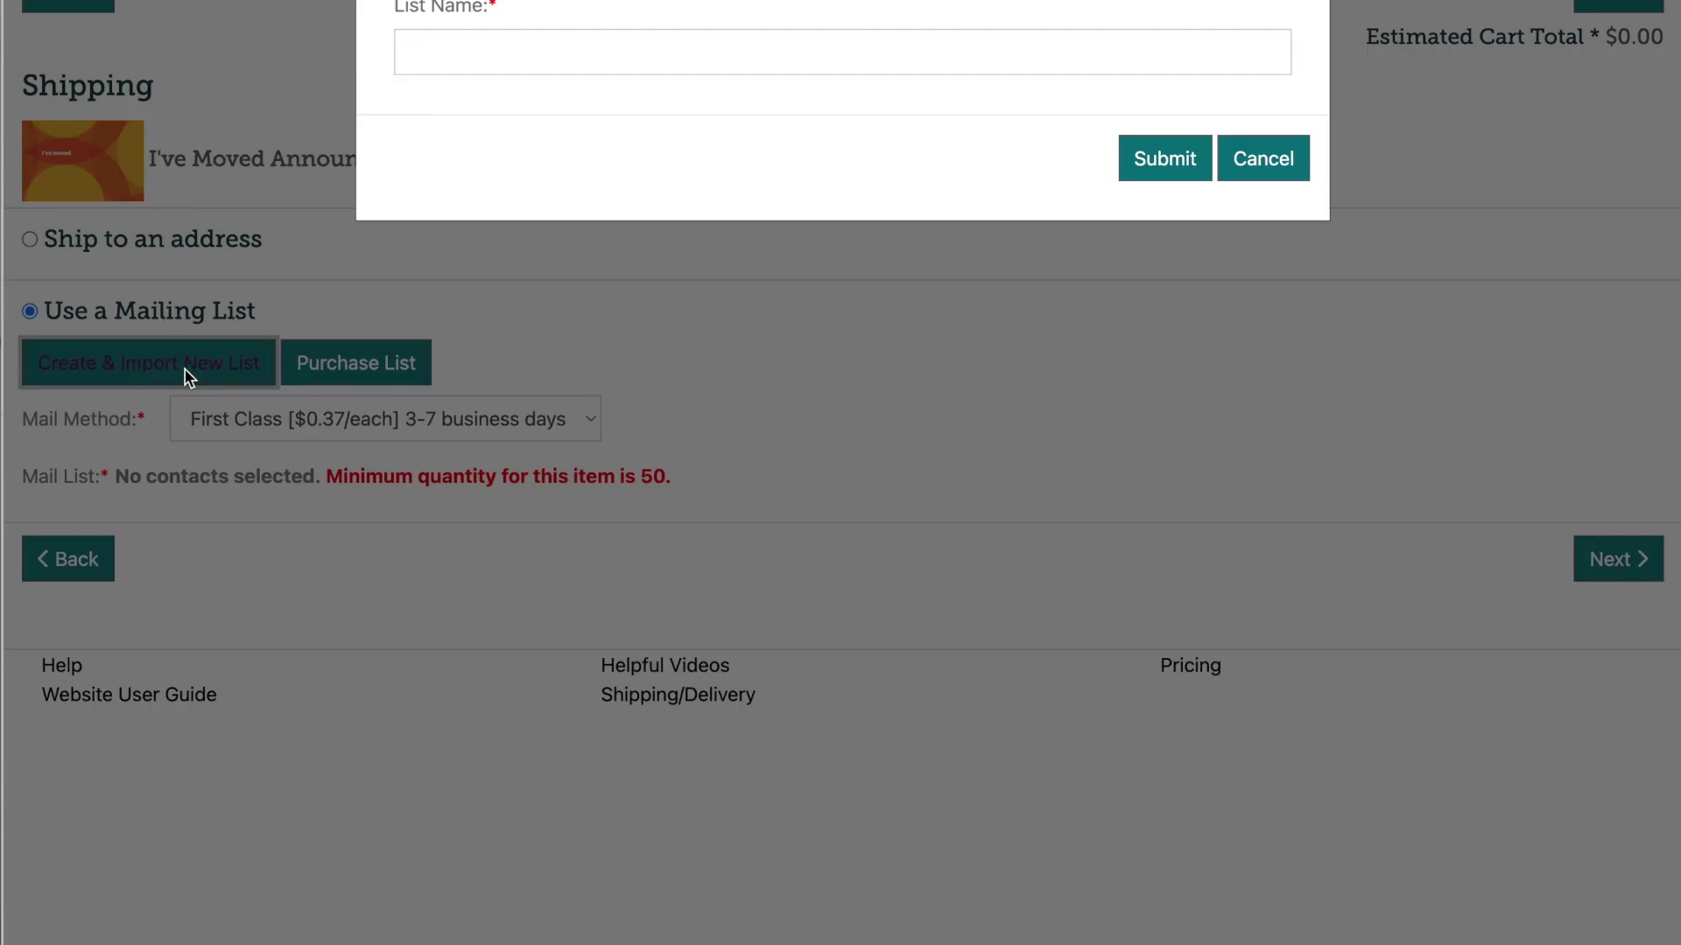
Step: Name the new mailing list 'I've Moved 2022' and submit it
left_click(638, 50)
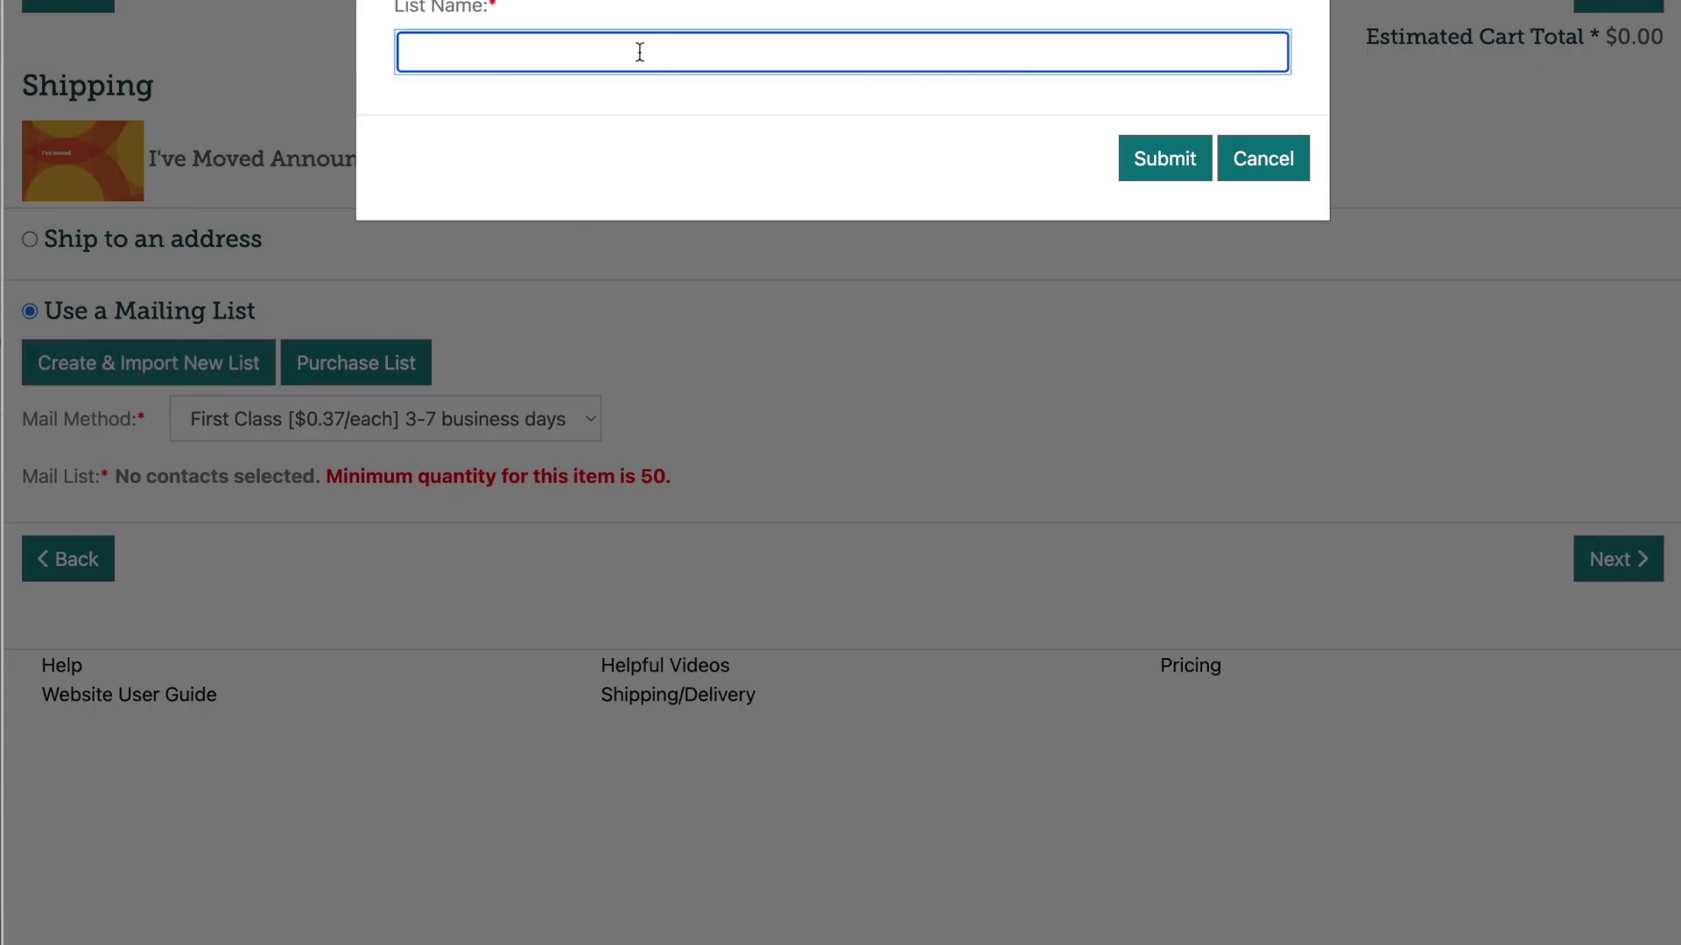
type("I've Moved 2022")
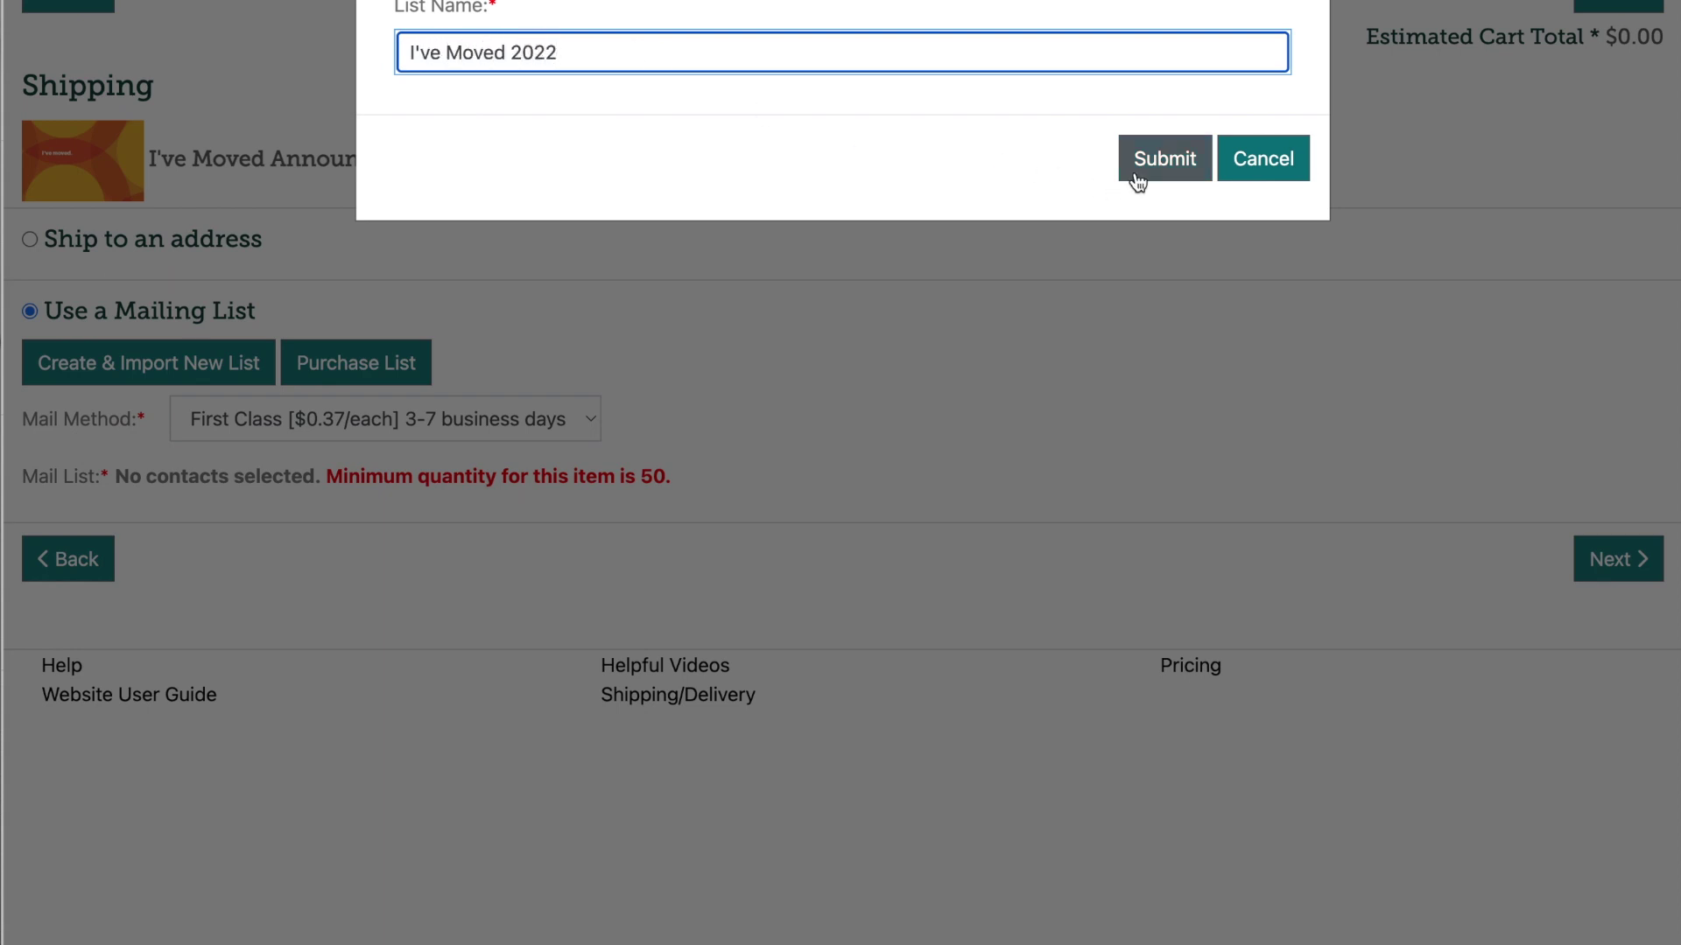
left_click(1136, 174)
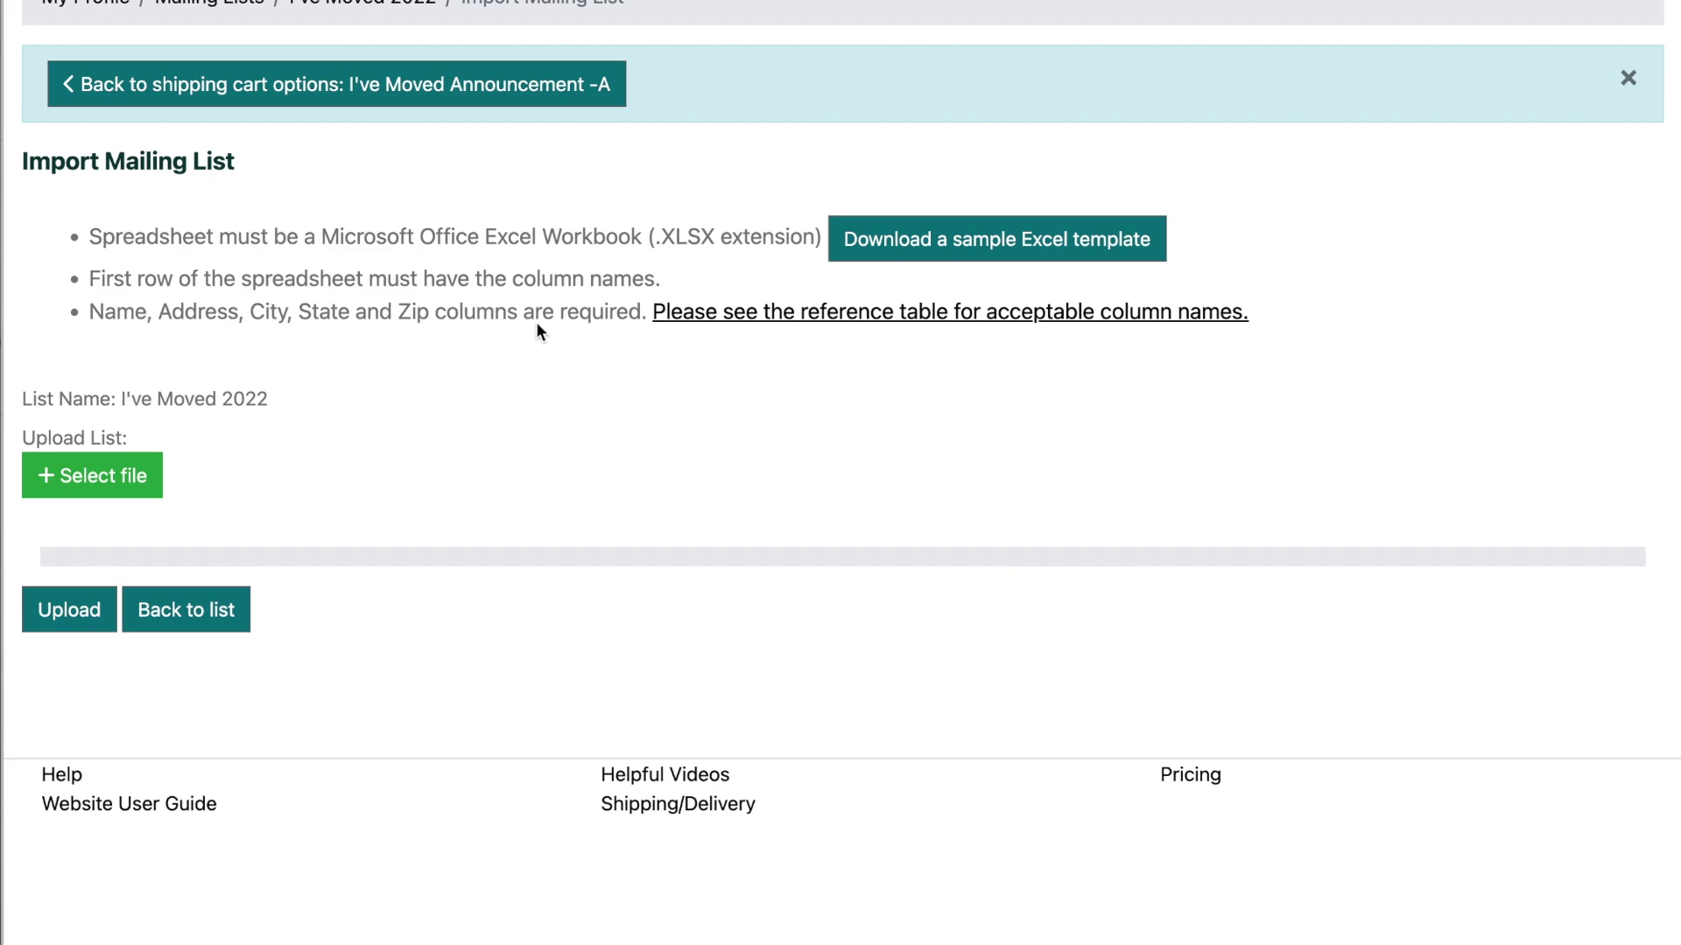
Step: Import the 50 contacts from Desktop's MailingList1.xlsx into the list, review them, and return to shipping
left_click(1155, 319)
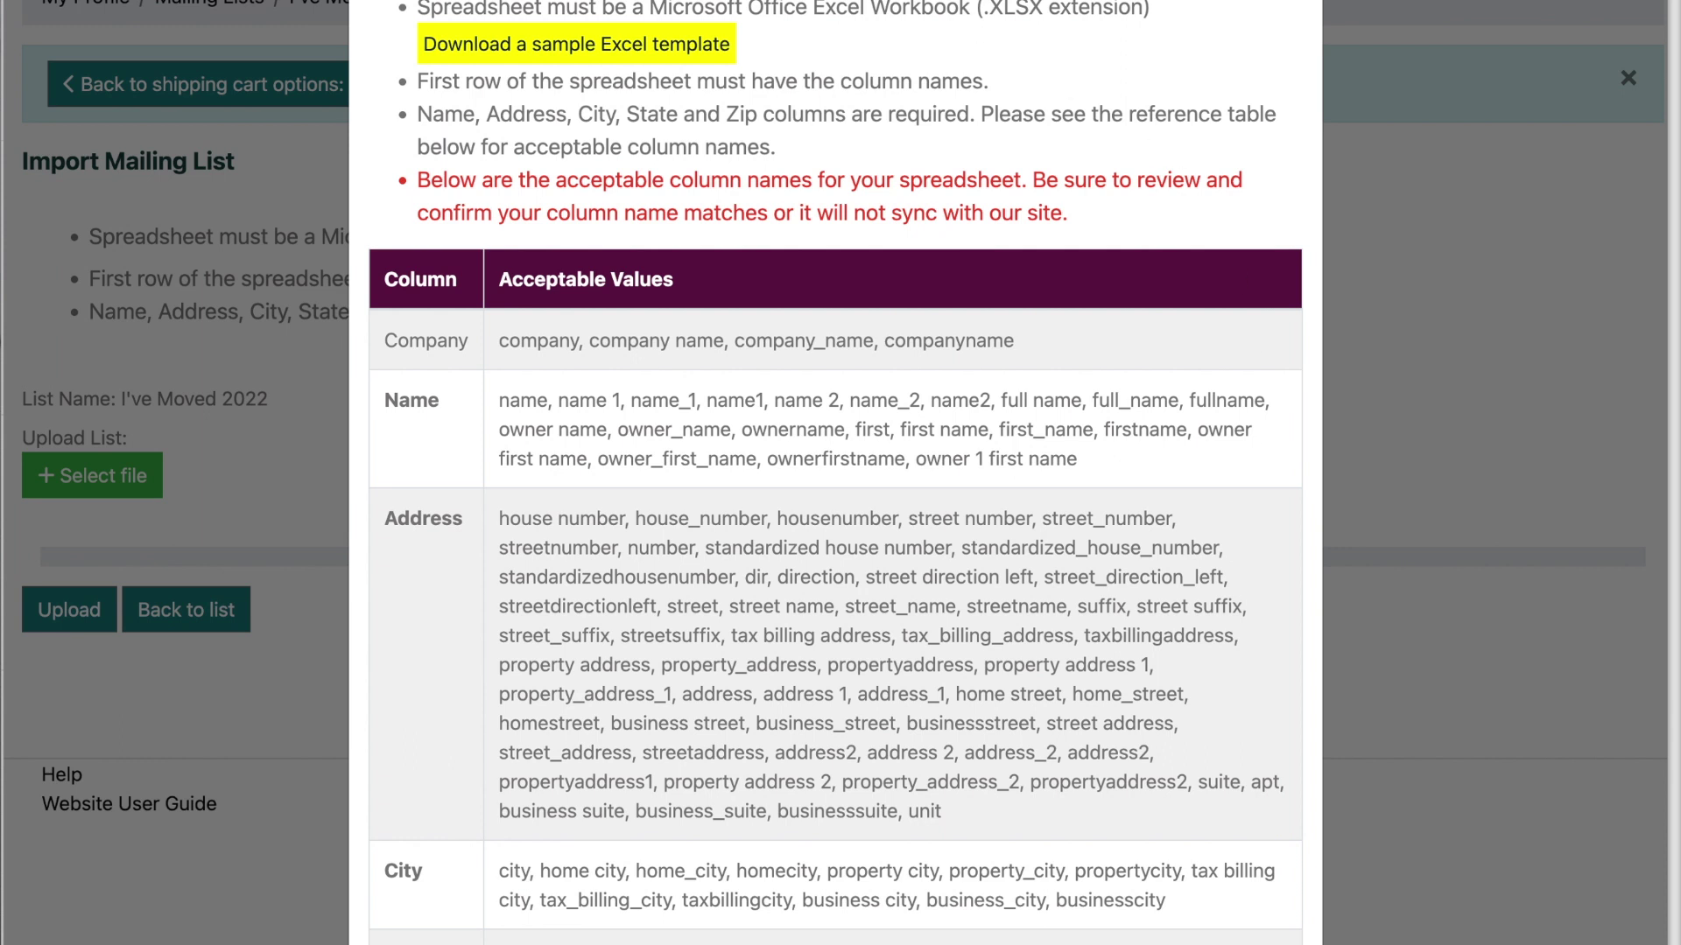
key("Escape")
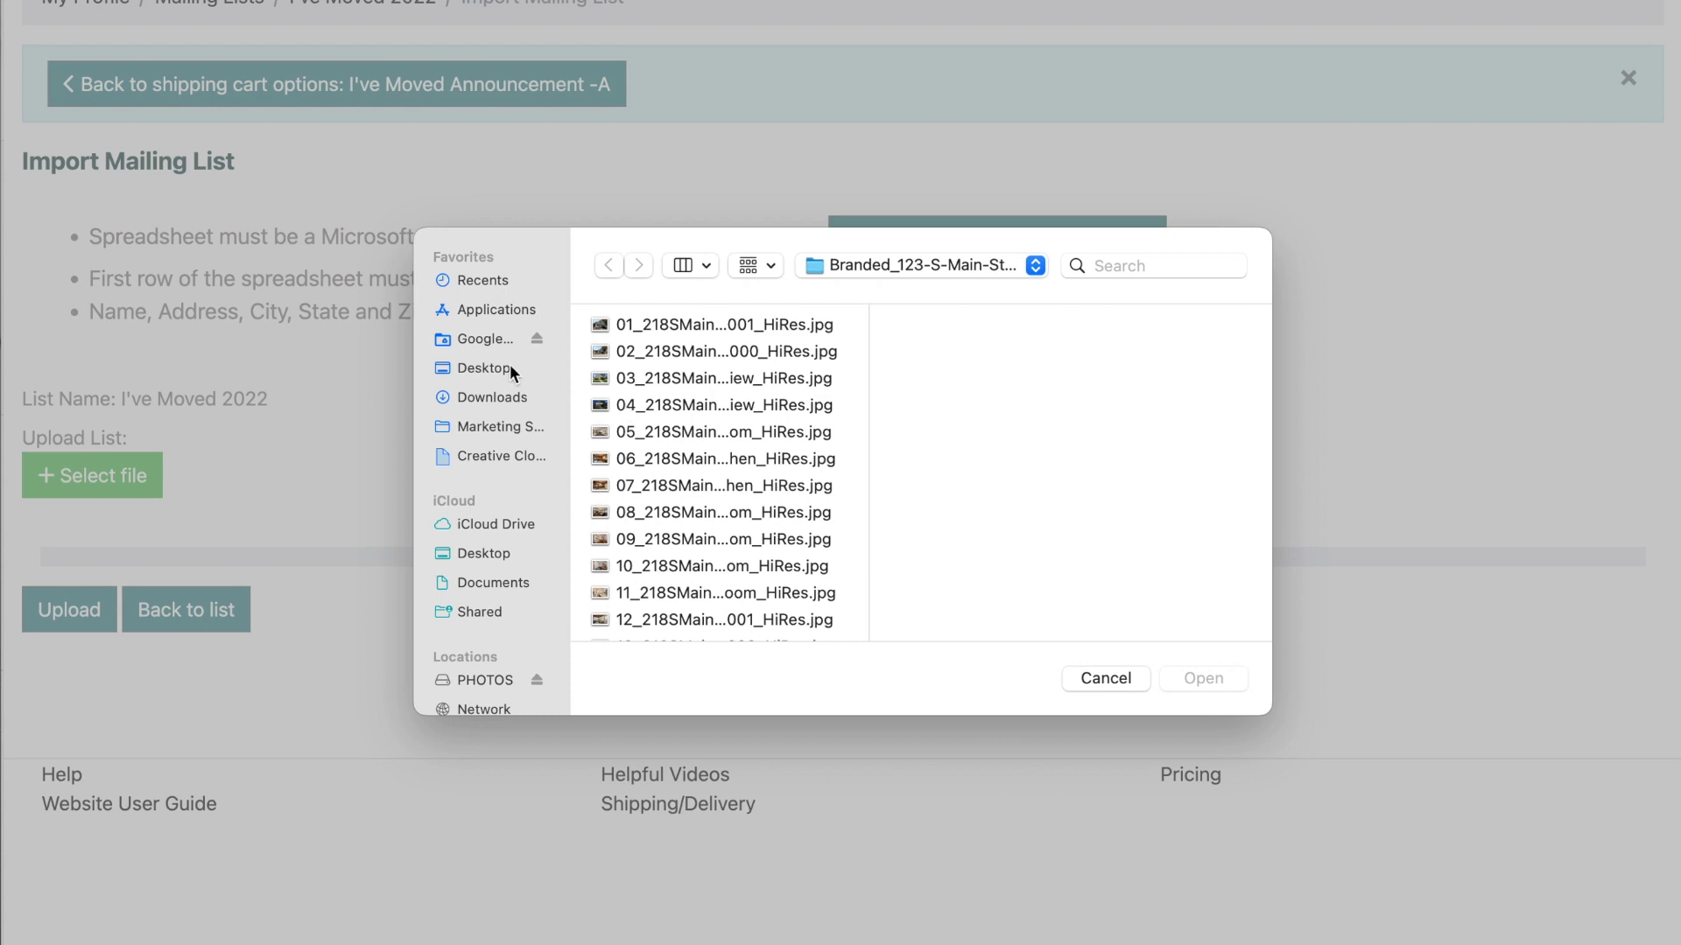
left_click(508, 365)
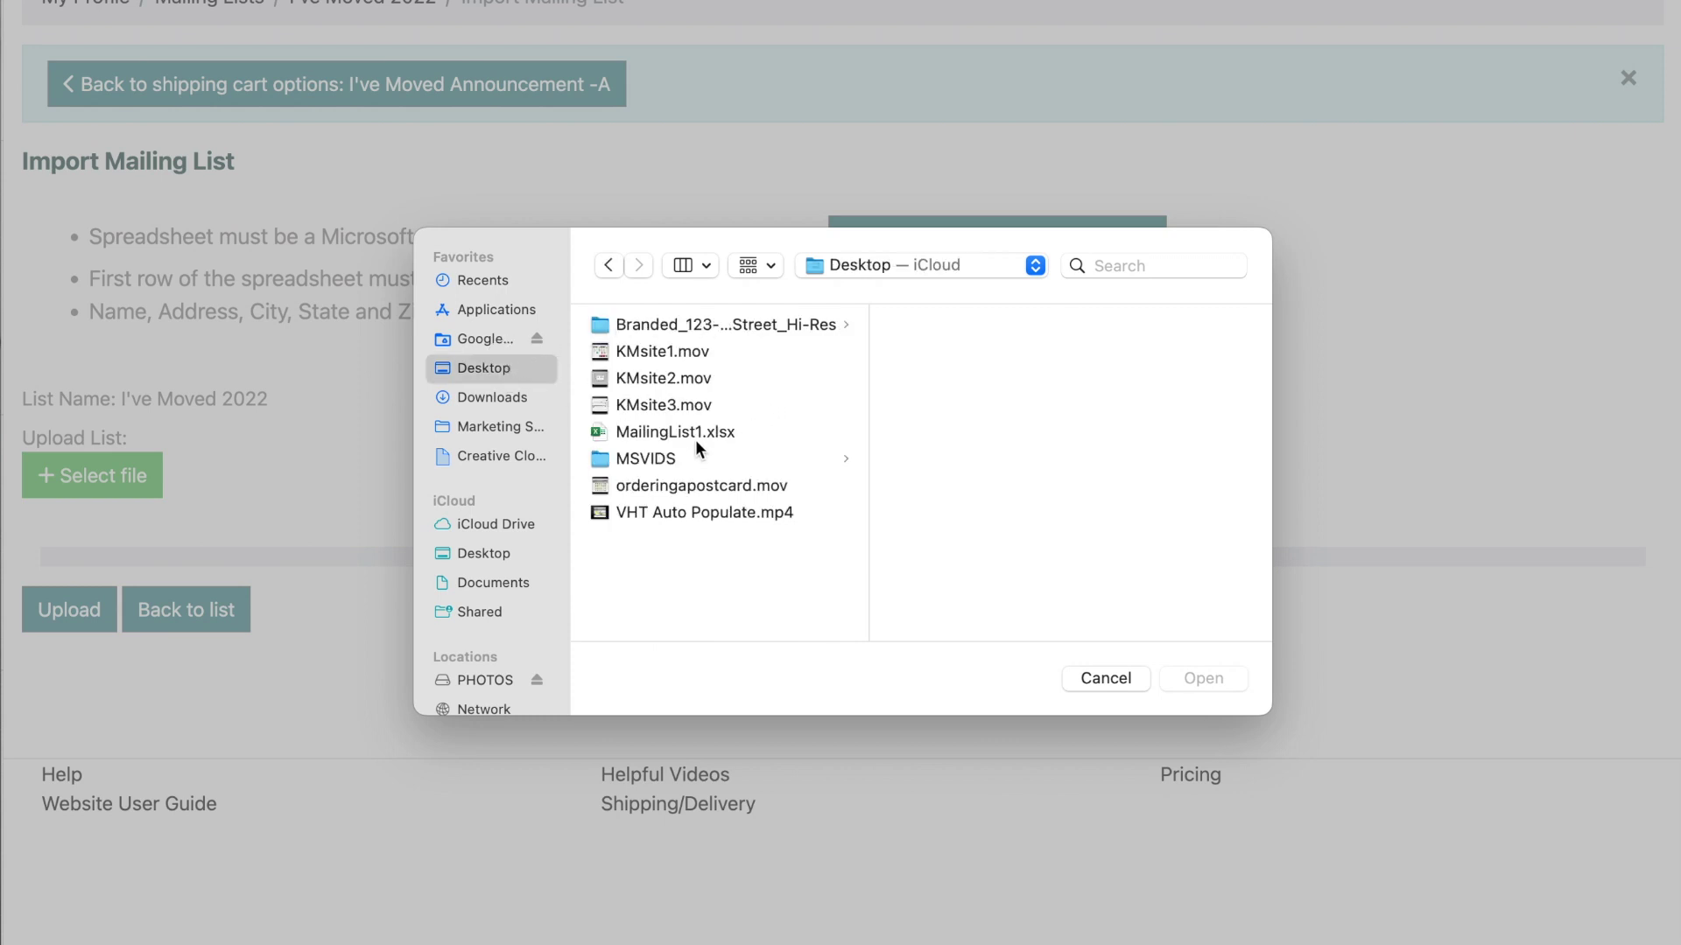
left_click(728, 432)
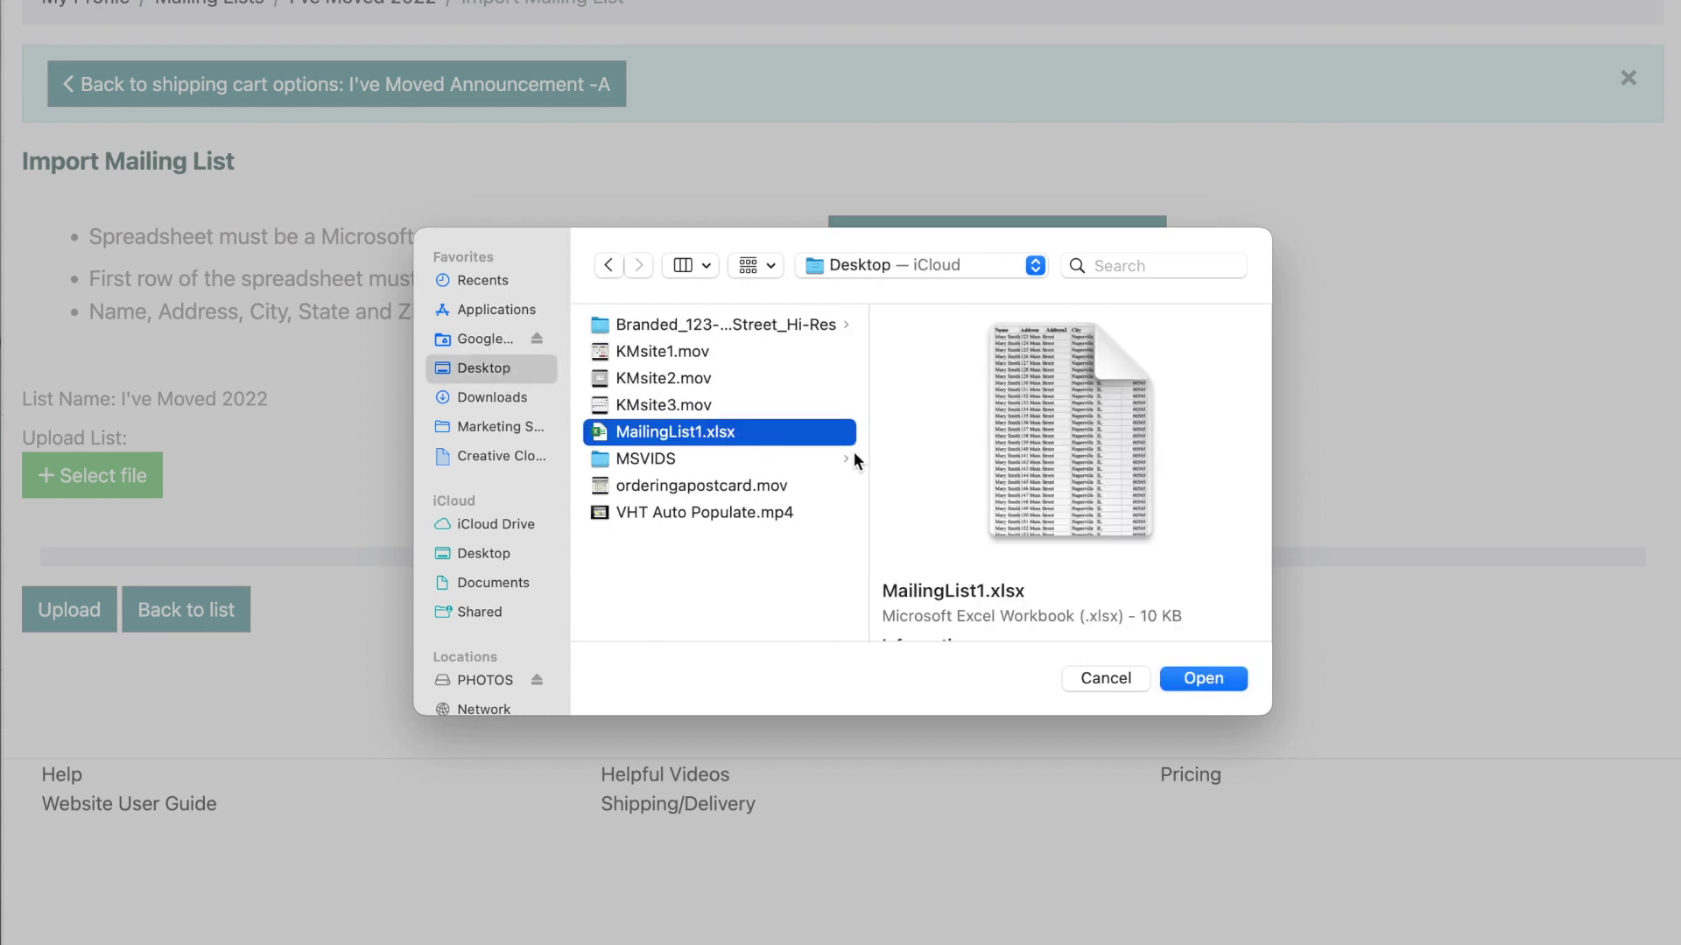
left_click(1194, 681)
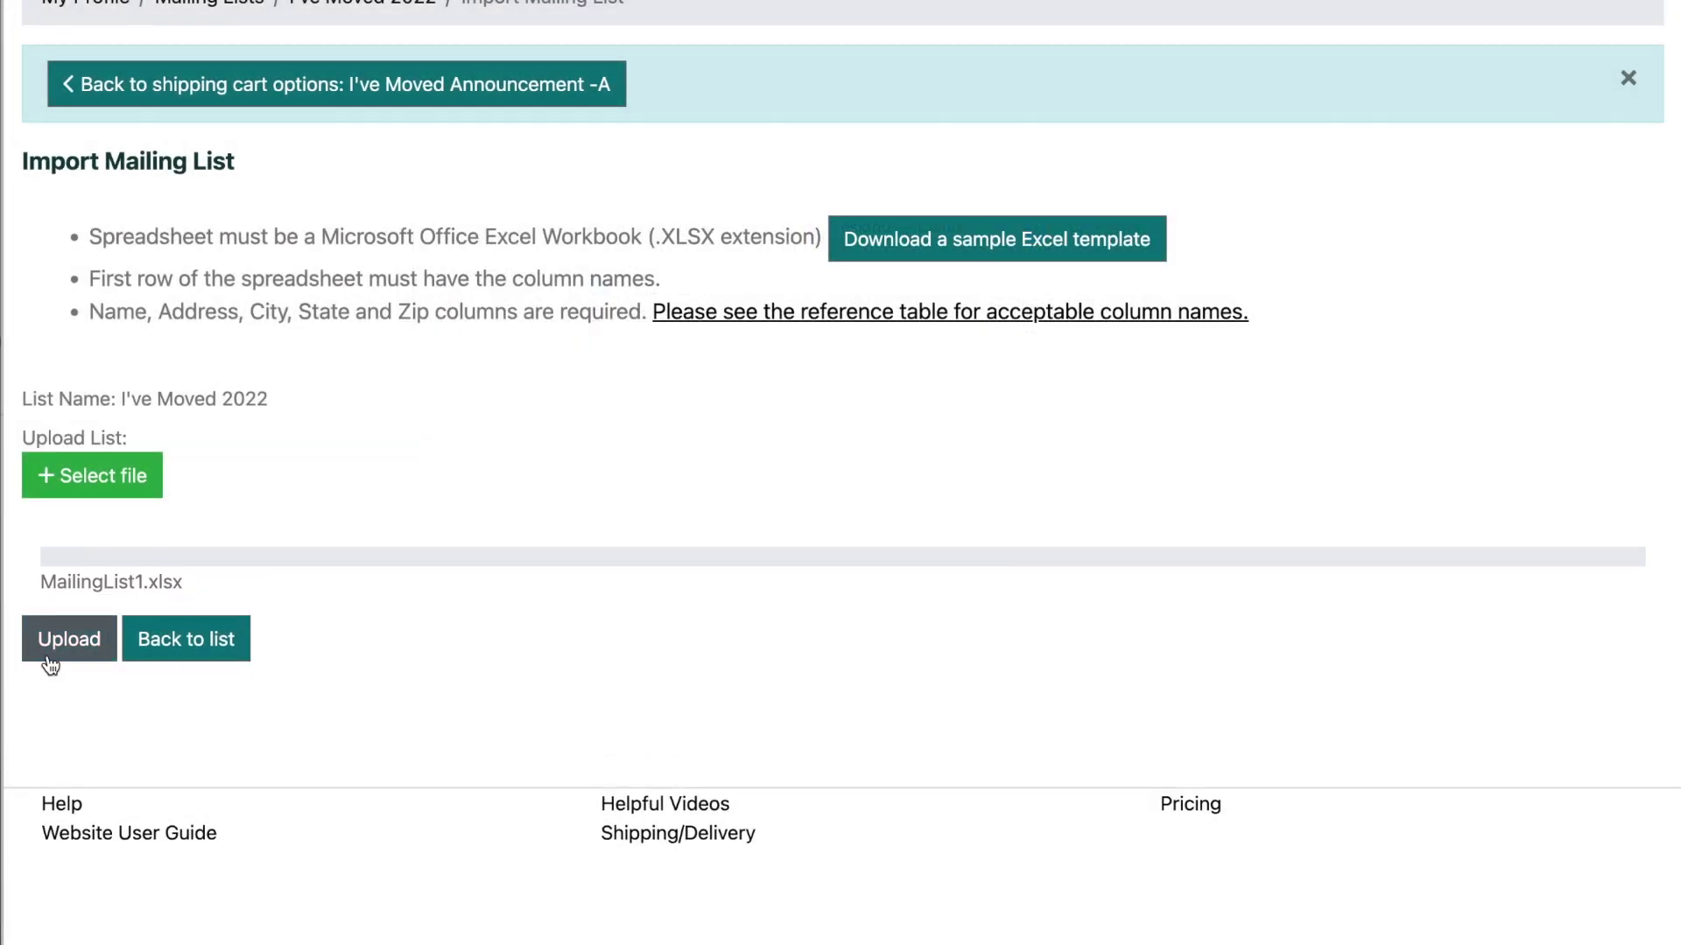
left_click(47, 655)
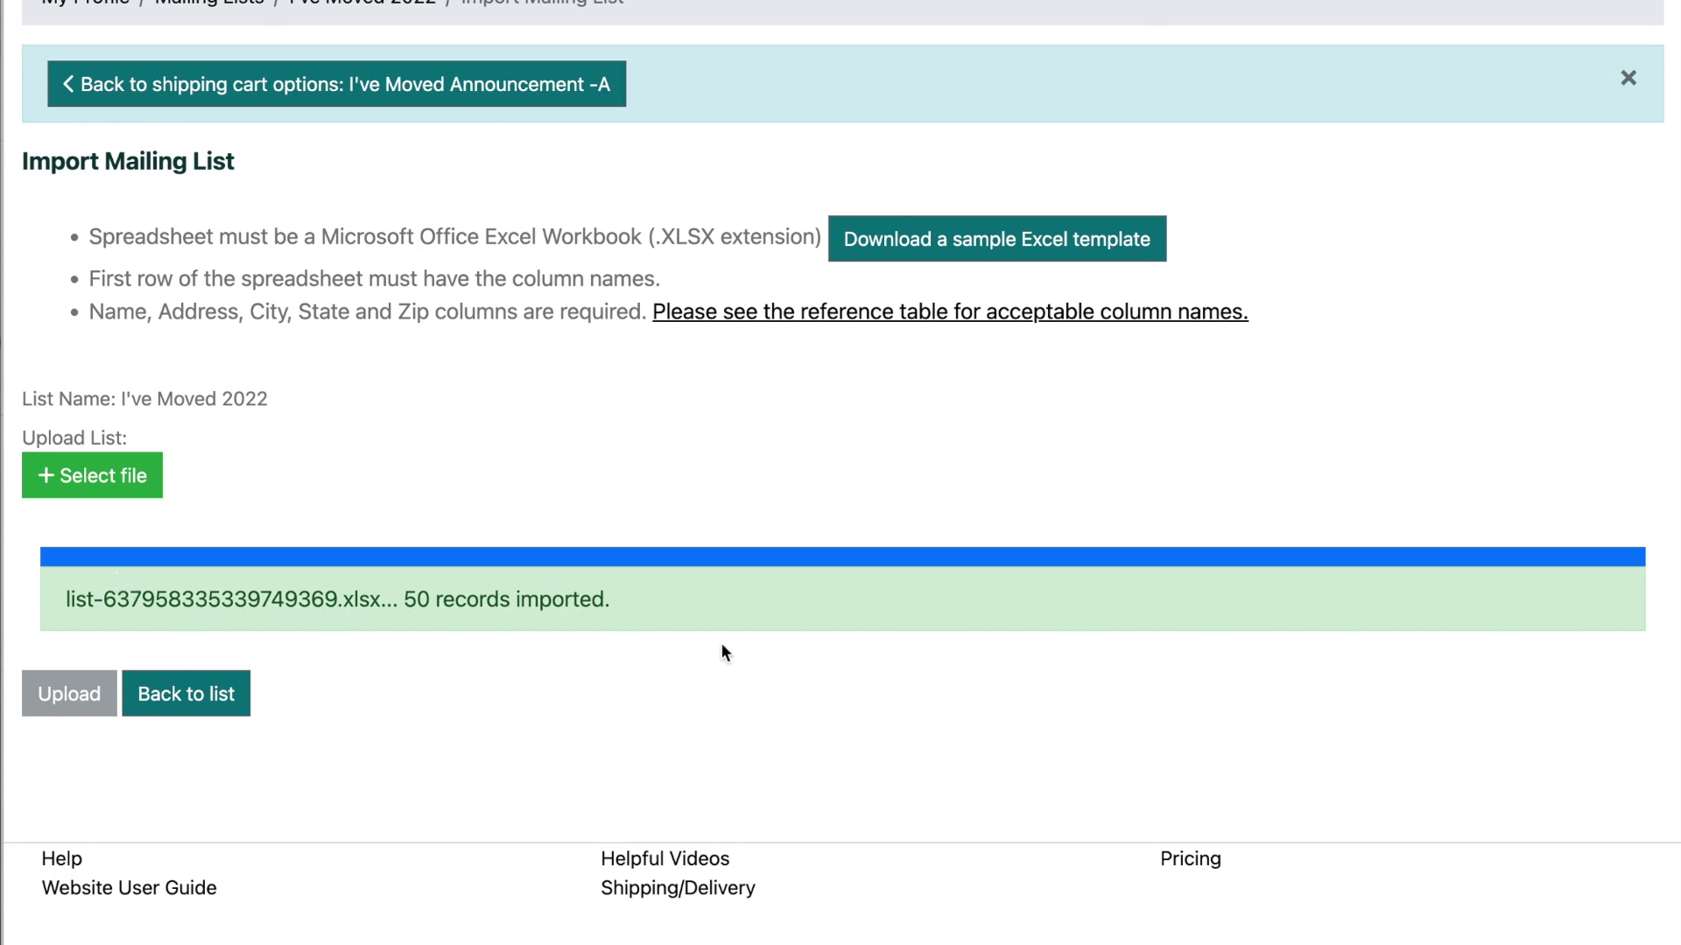
left_click(225, 700)
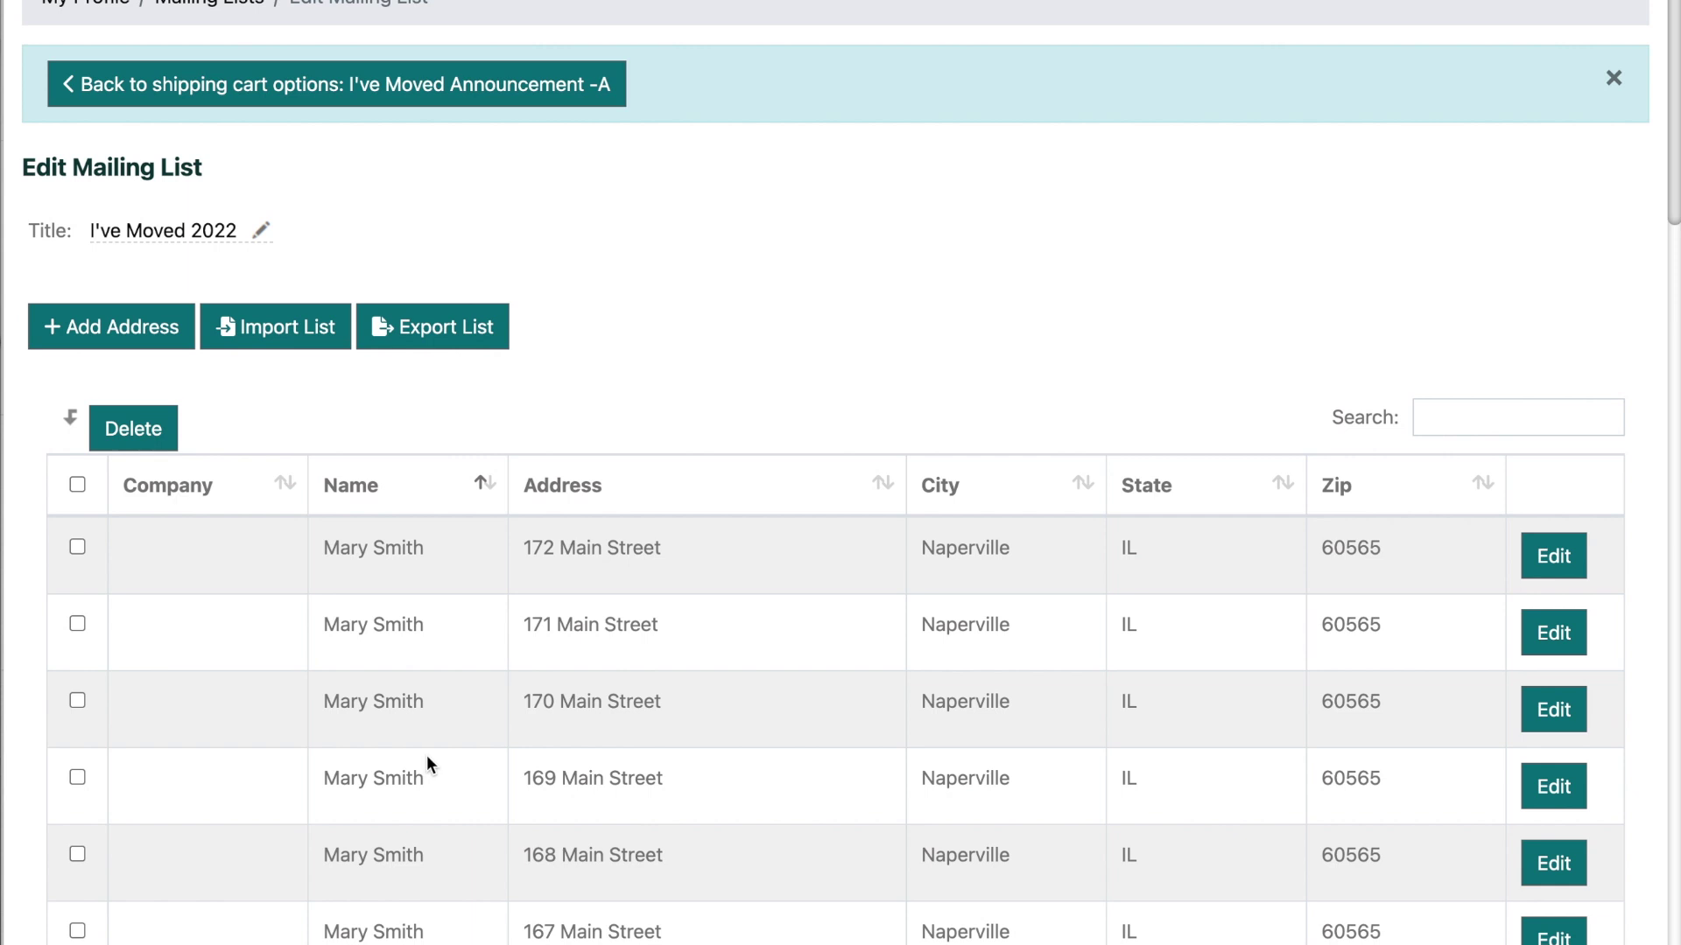
left_click(578, 77)
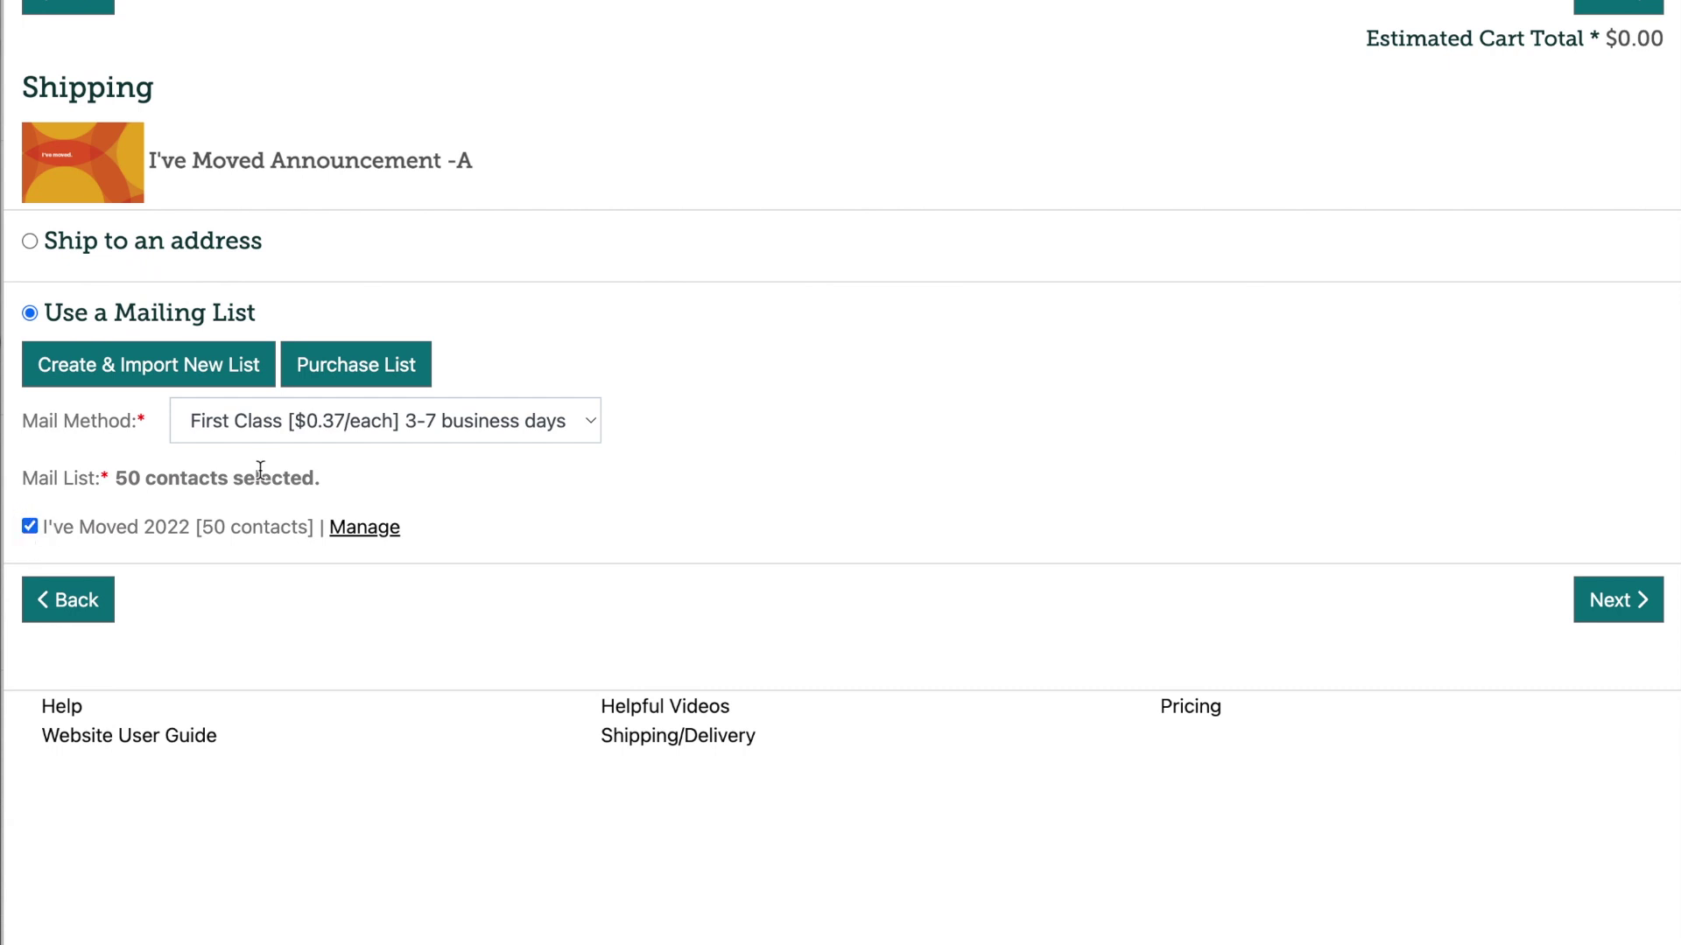
Step: Keep First Class as the mail method and proceed to checkout
left_click(592, 422)
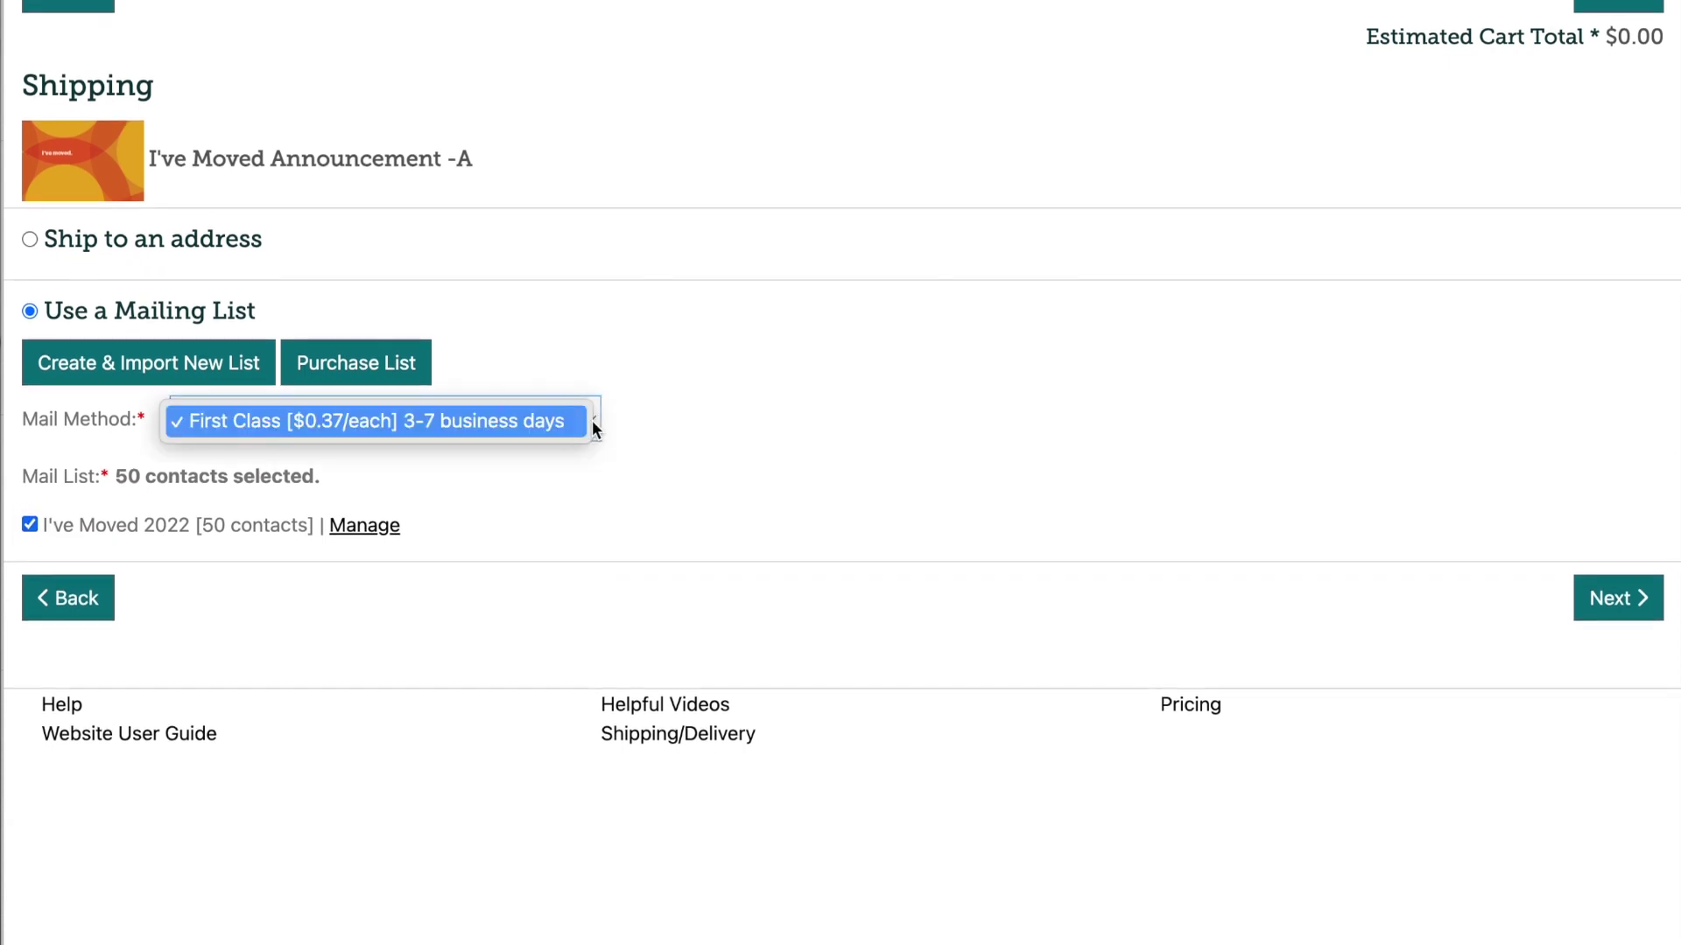
left_click(592, 420)
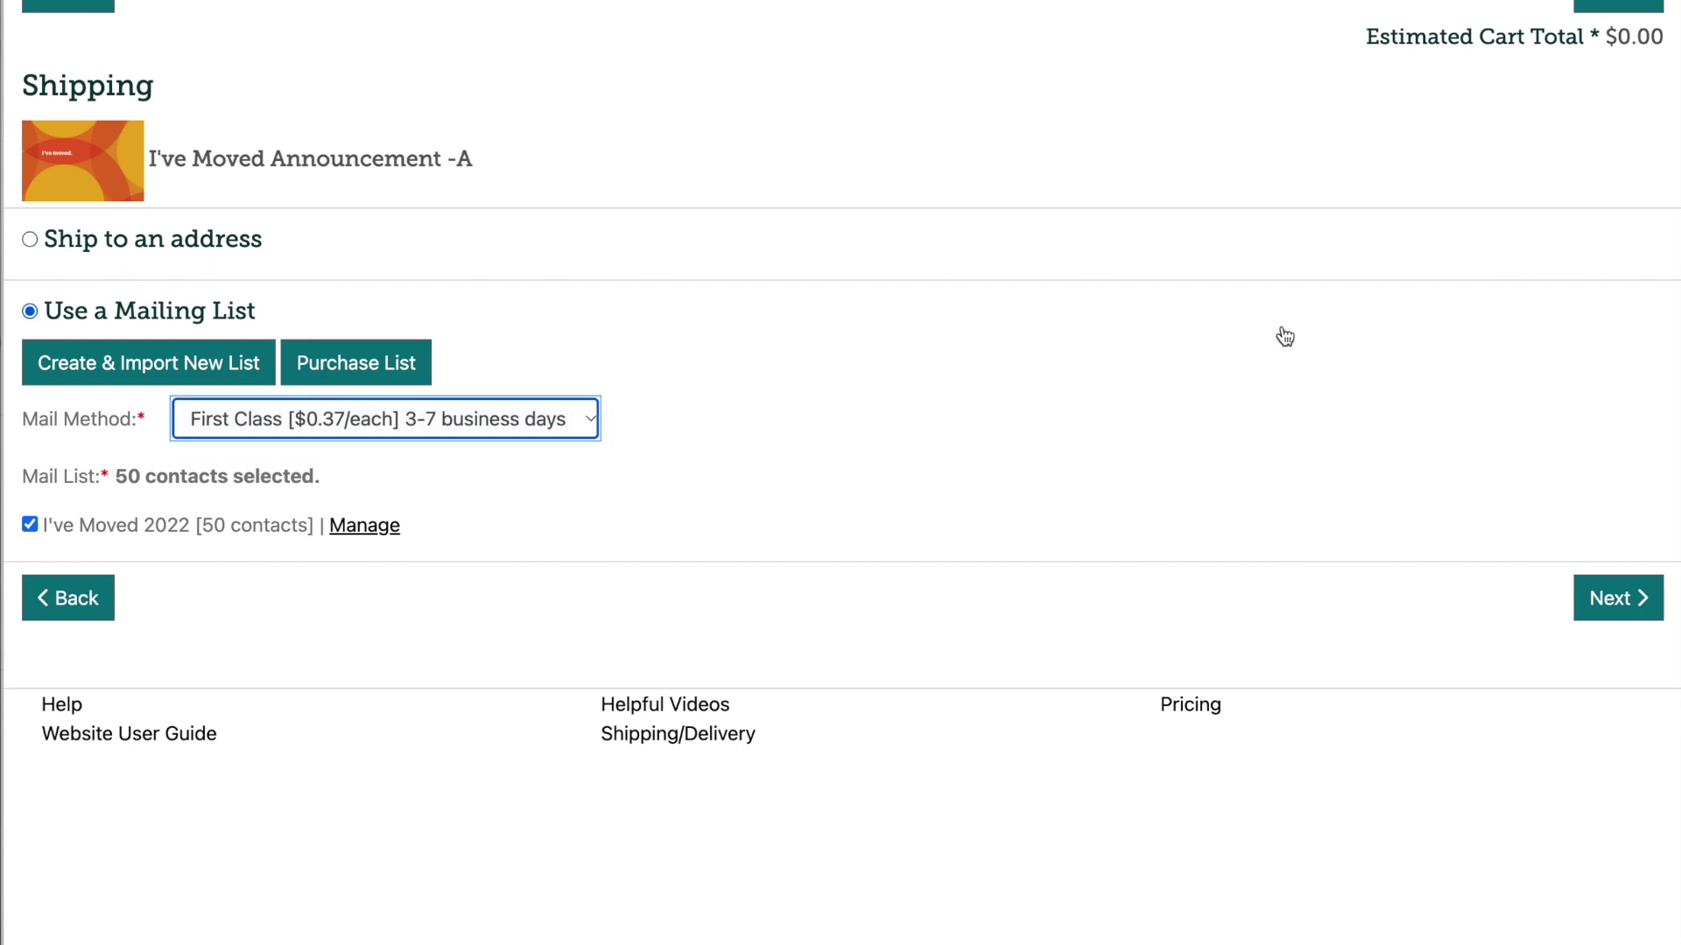
left_click(1615, 600)
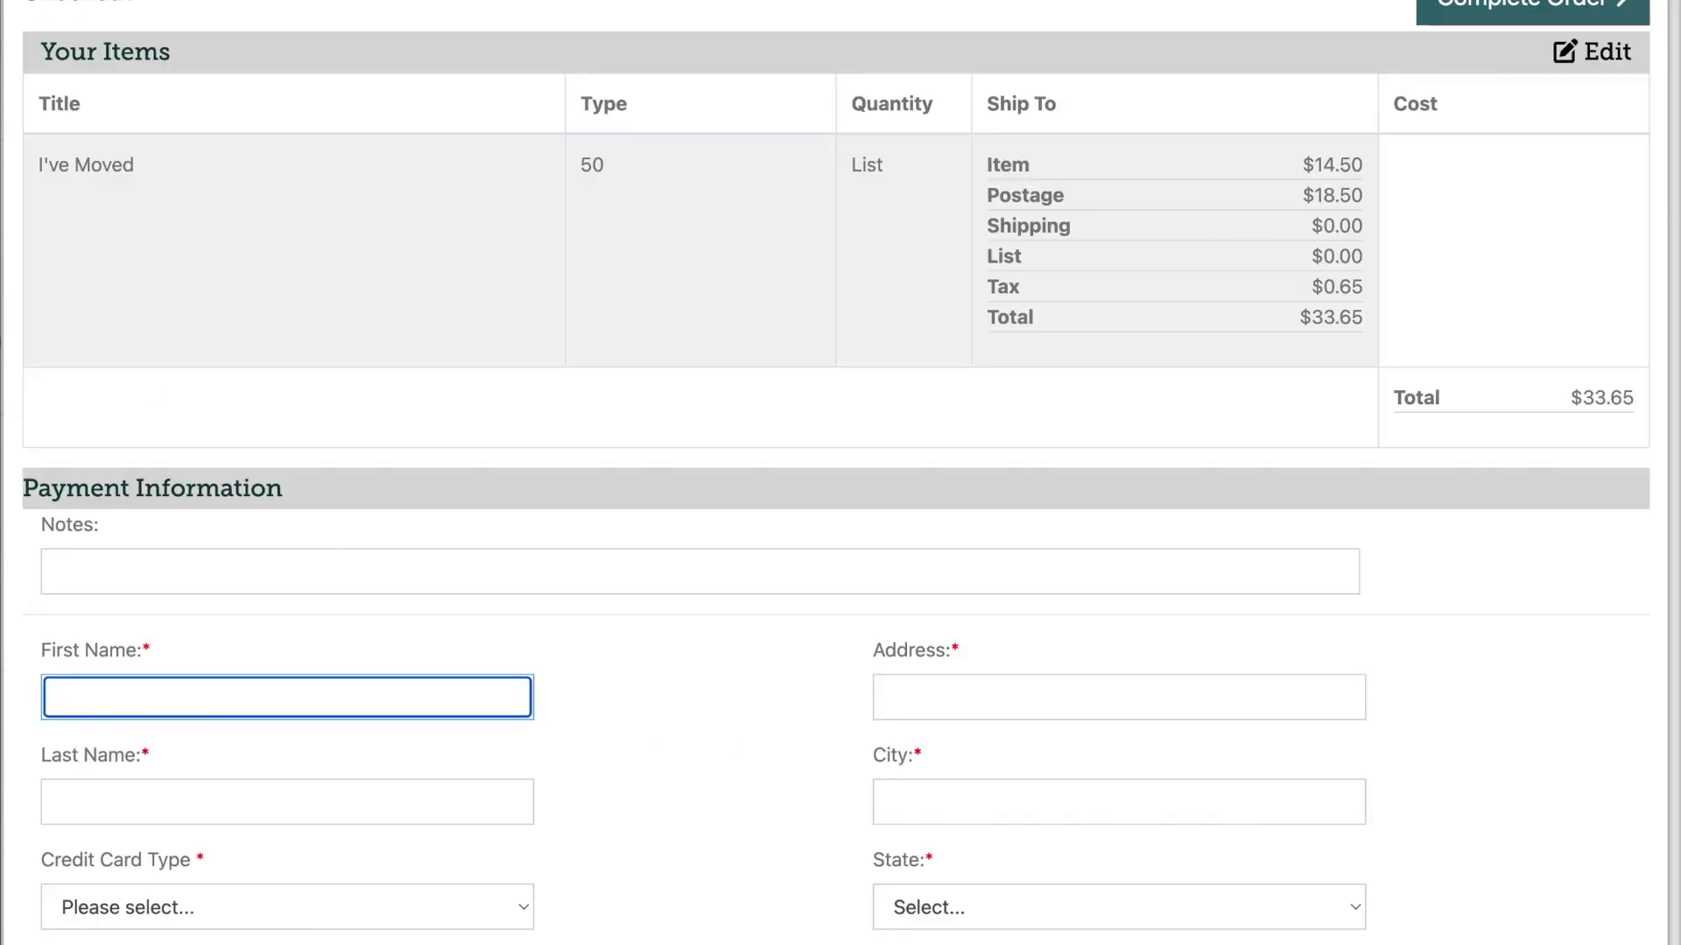
scroll(825, 444, "down", 3)
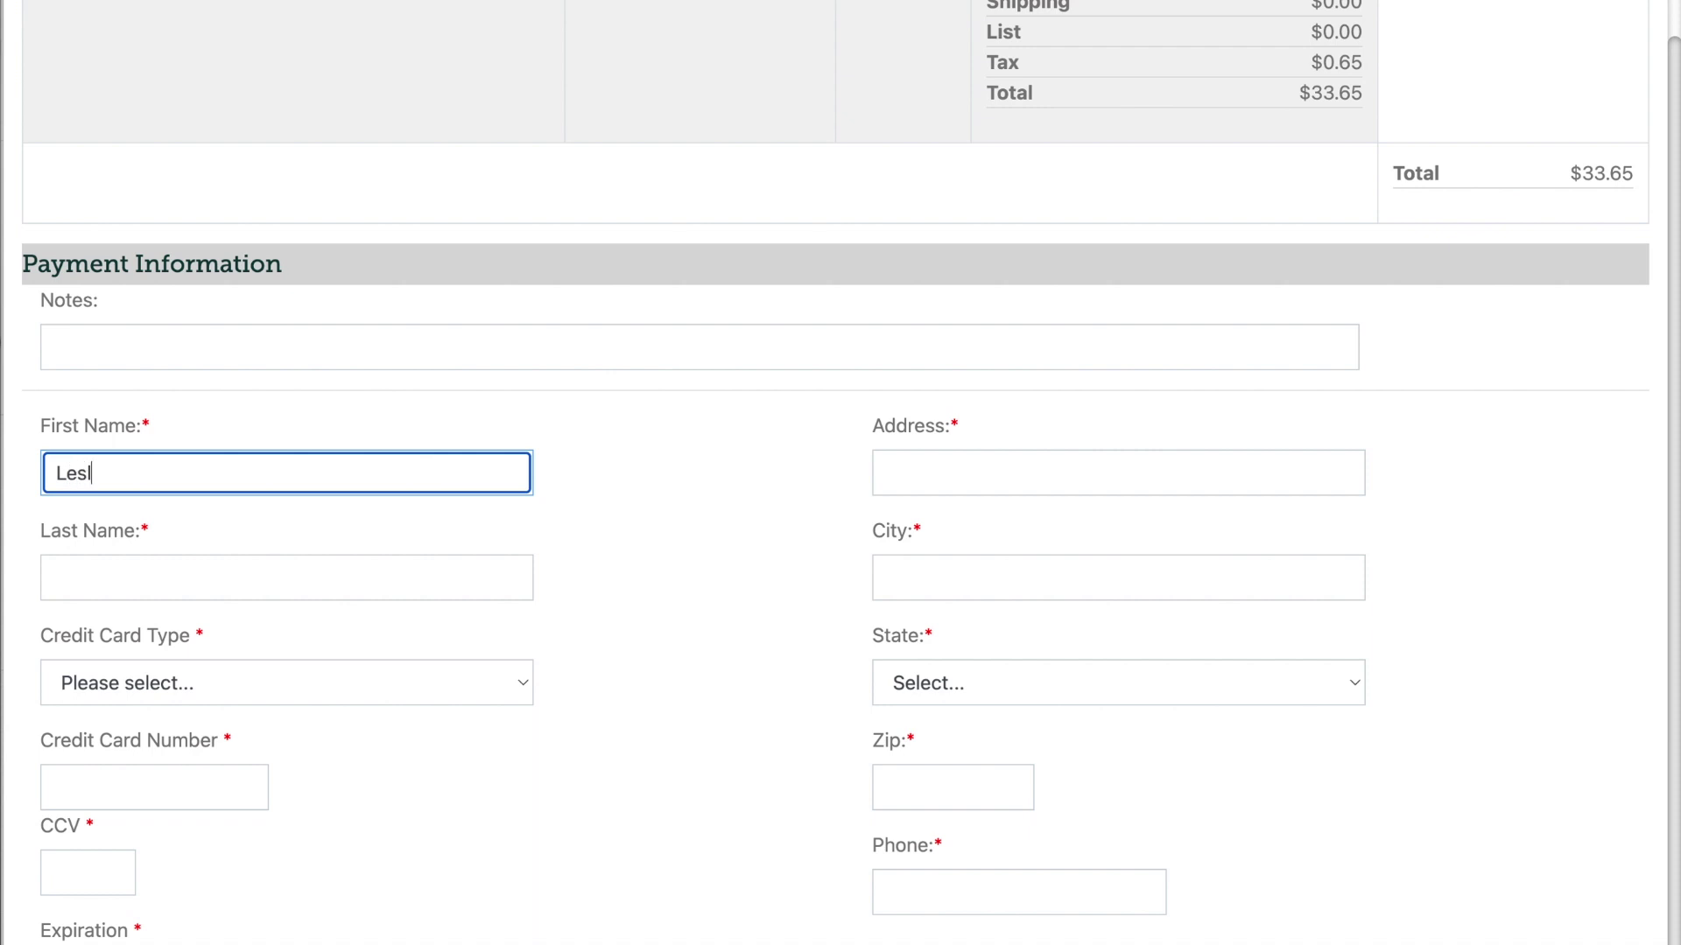
Step: Enter the payer's first and last name and street address, and choose Illinois as the state
left_click(496, 569)
left_click(1130, 465)
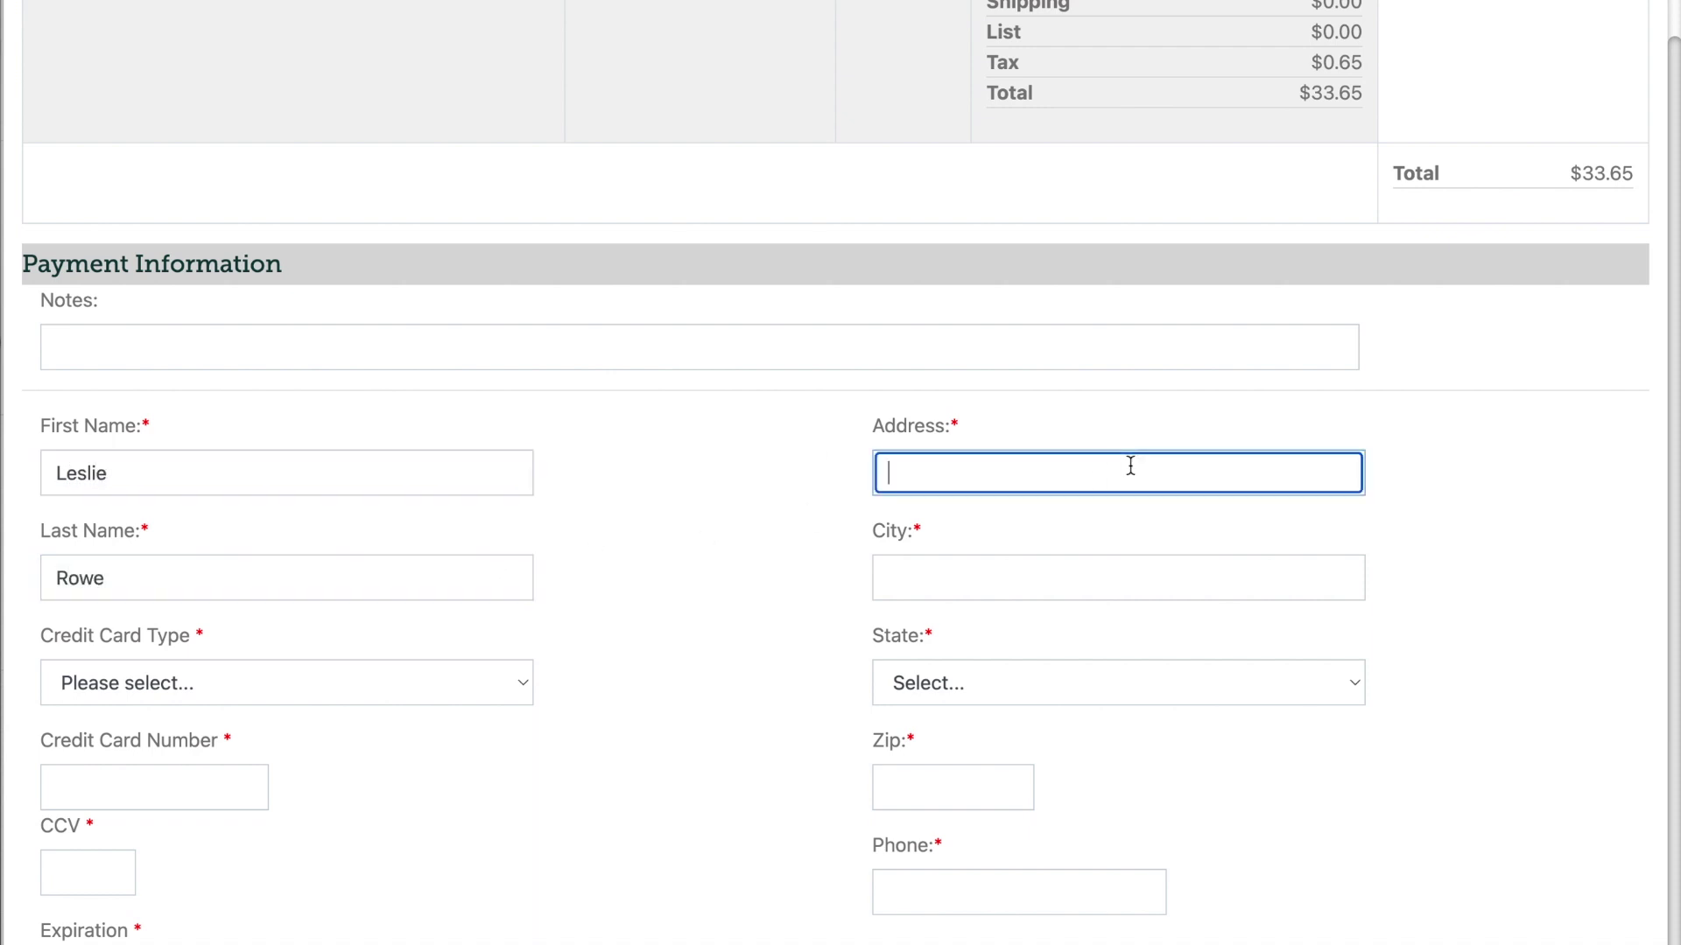
type("120 S. LaSalle")
left_click(988, 583)
left_click(957, 685)
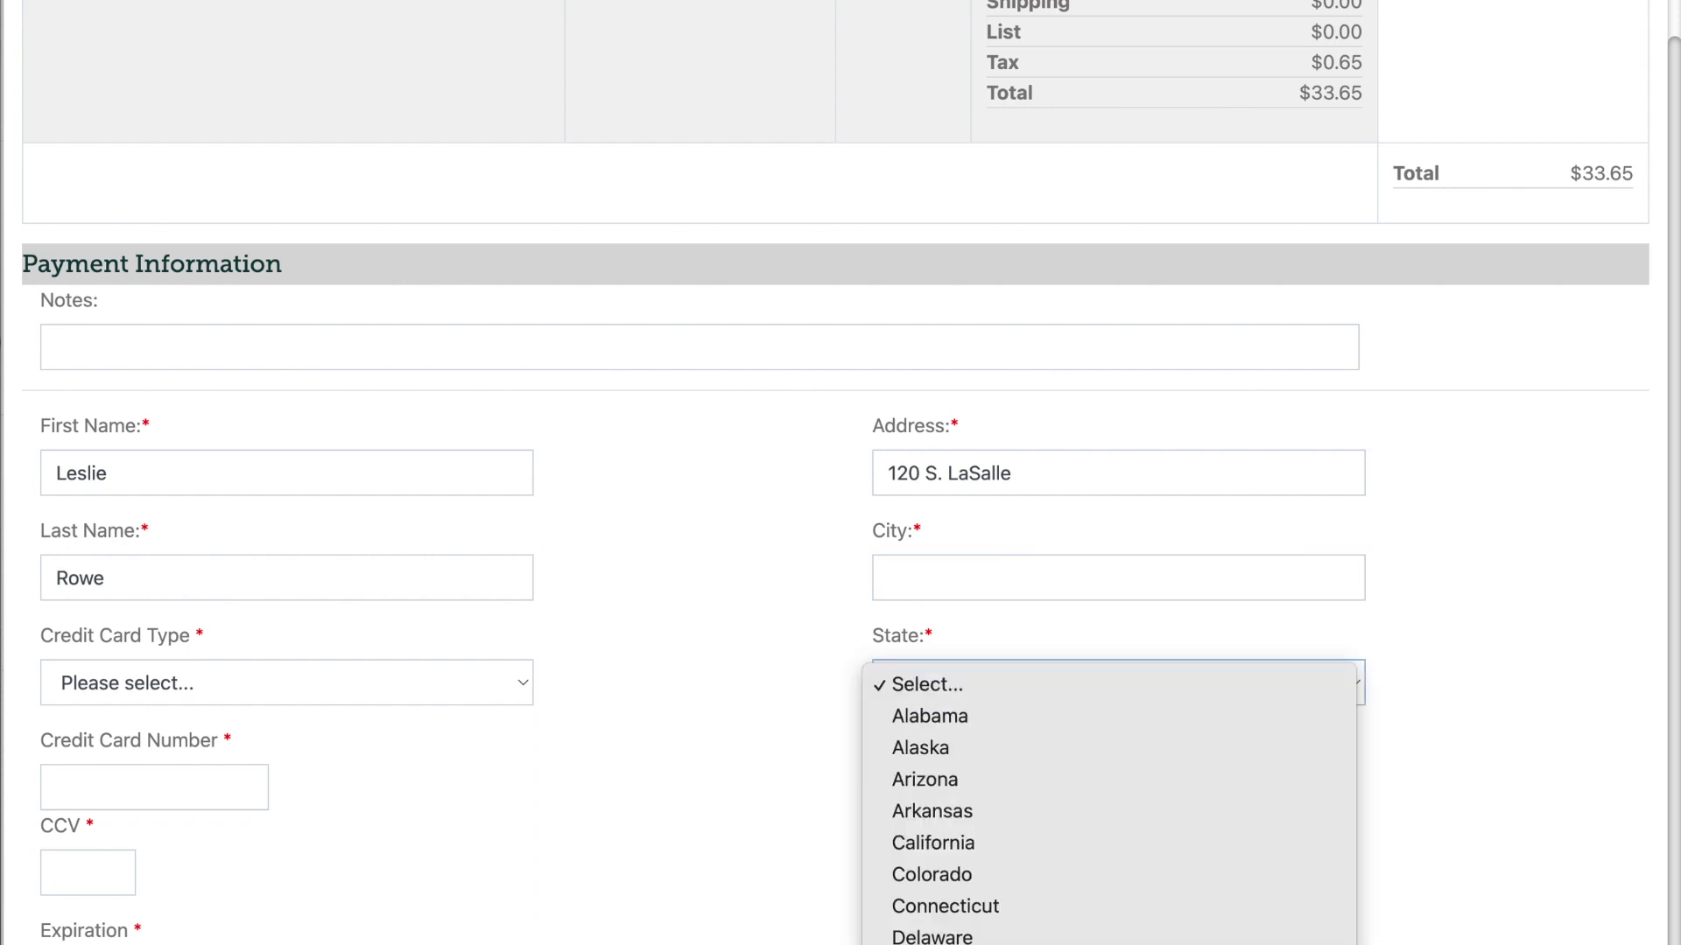
left_click(943, 911)
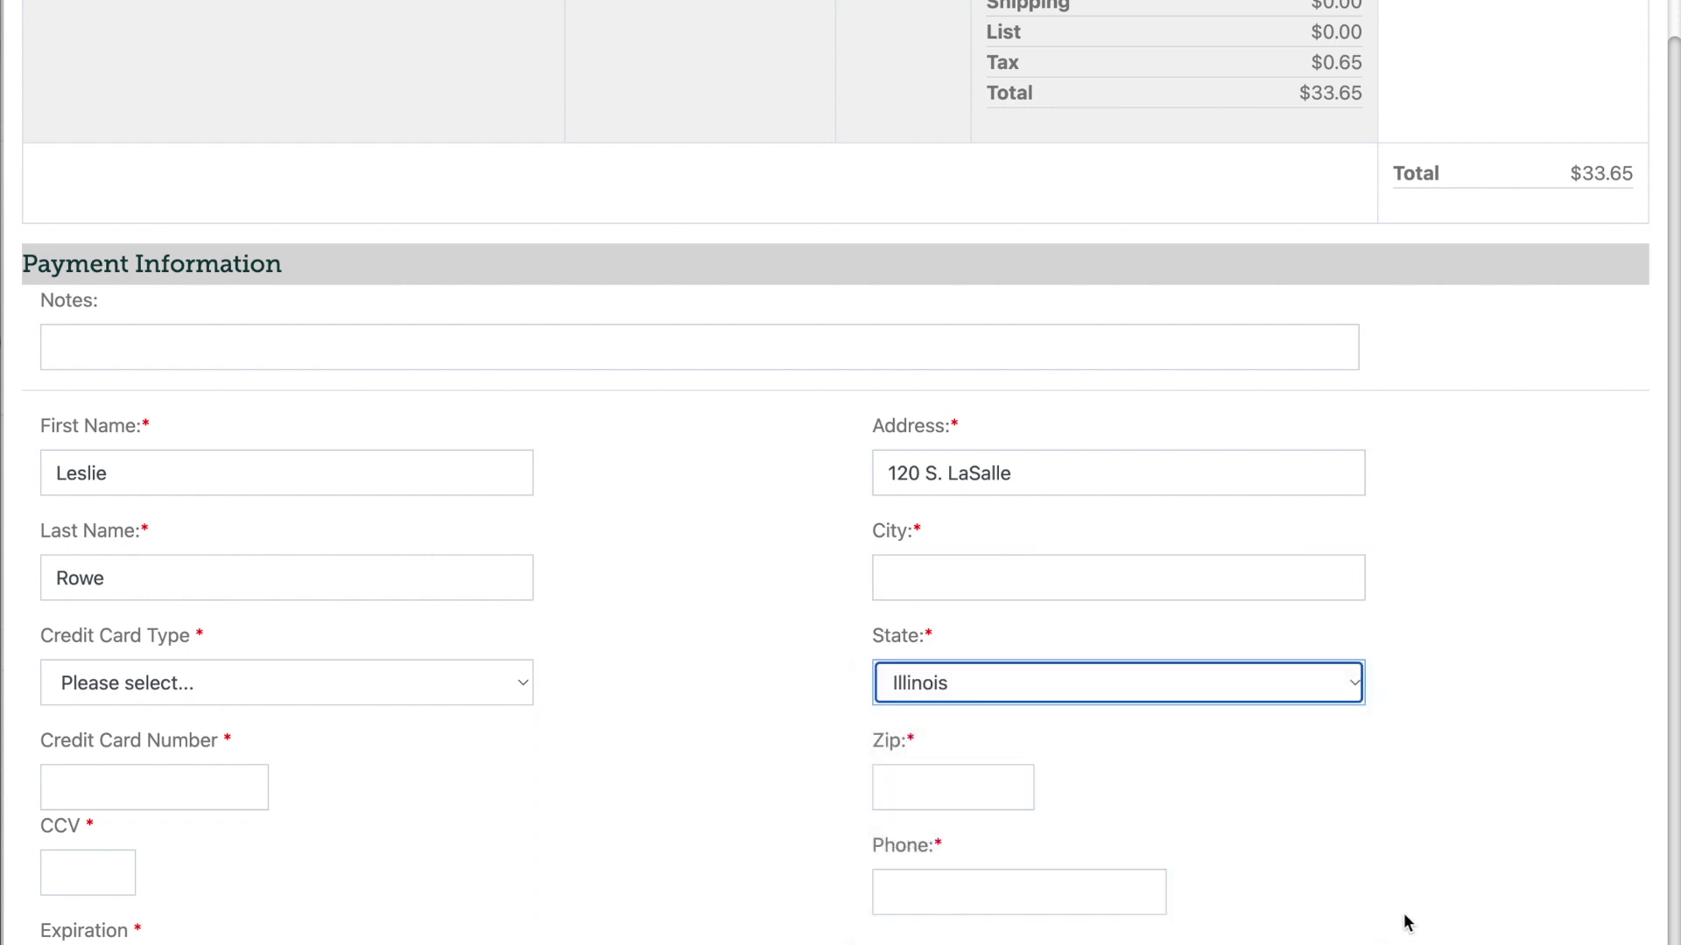
scroll(1489, 799, "up", 3)
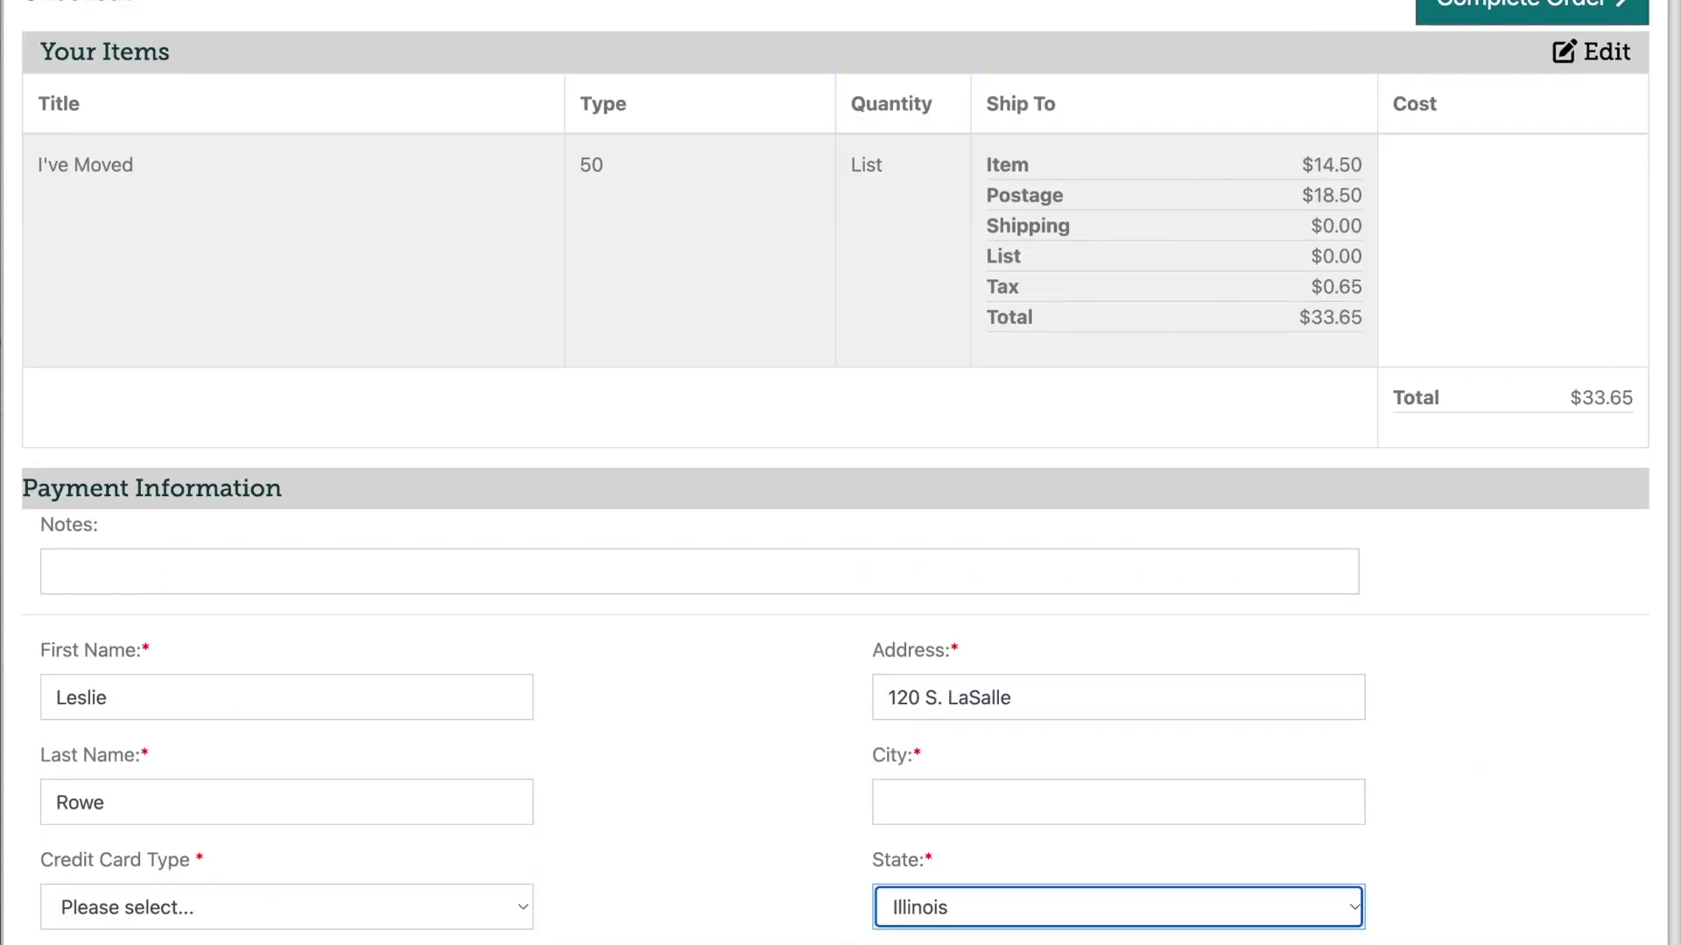